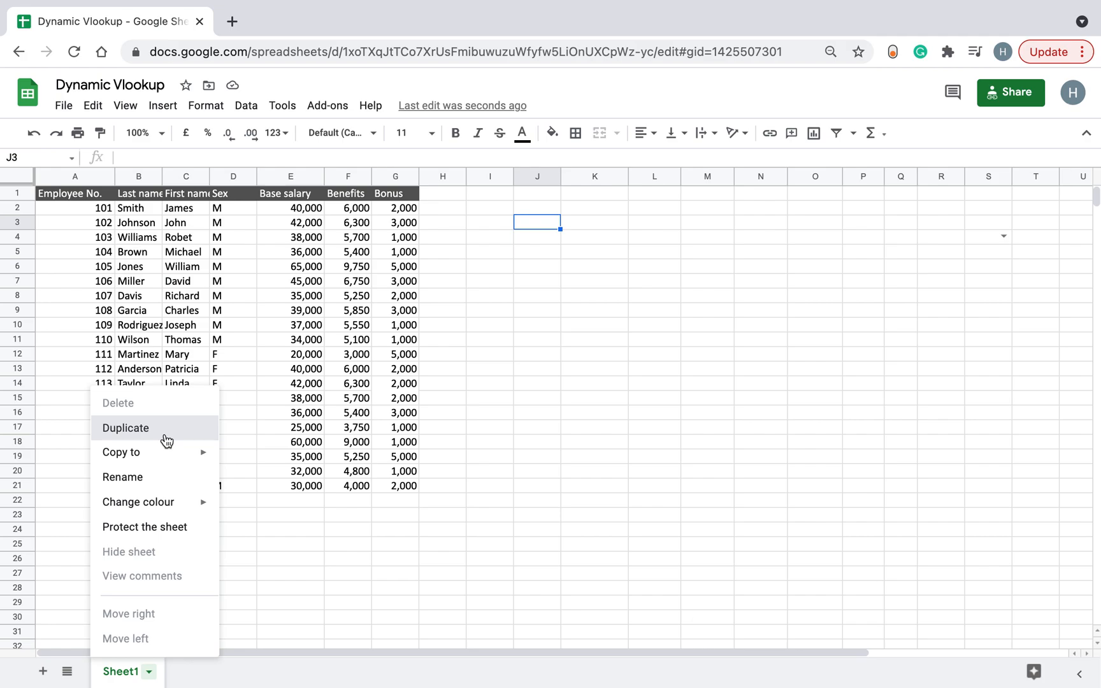
Duplicate Sheet1 and enter the title "Simple VLookup" in cell I2 of the copied sheet.
{"action": "left_click", "coordinate": [167, 439]}
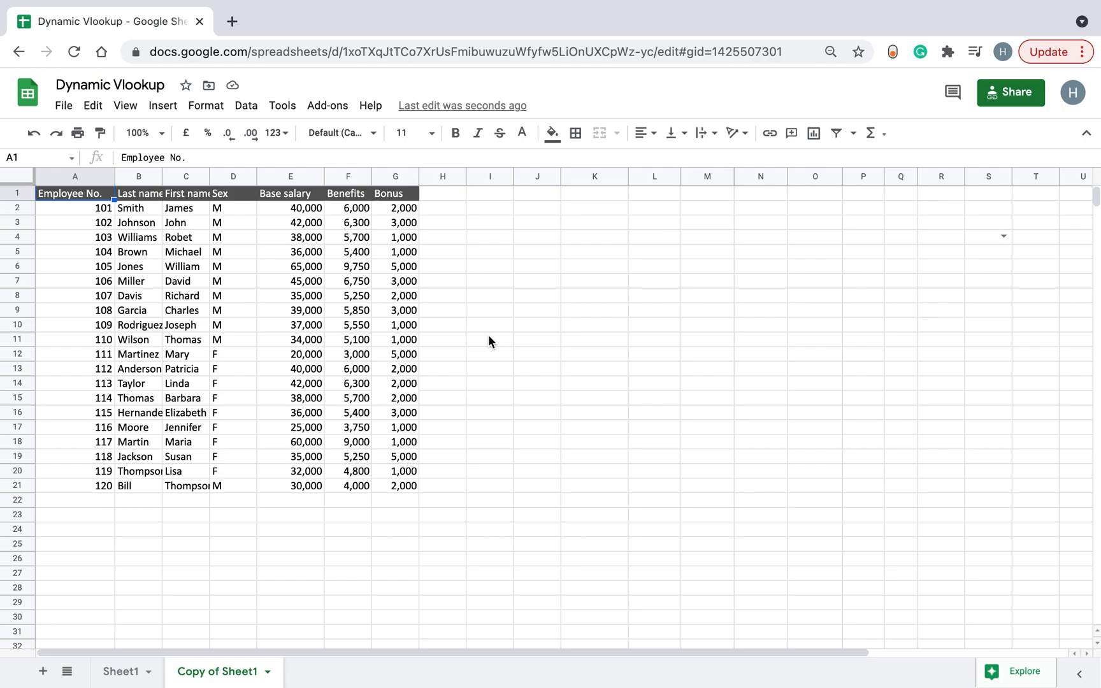
{"action": "left_click", "coordinate": [502, 211]}
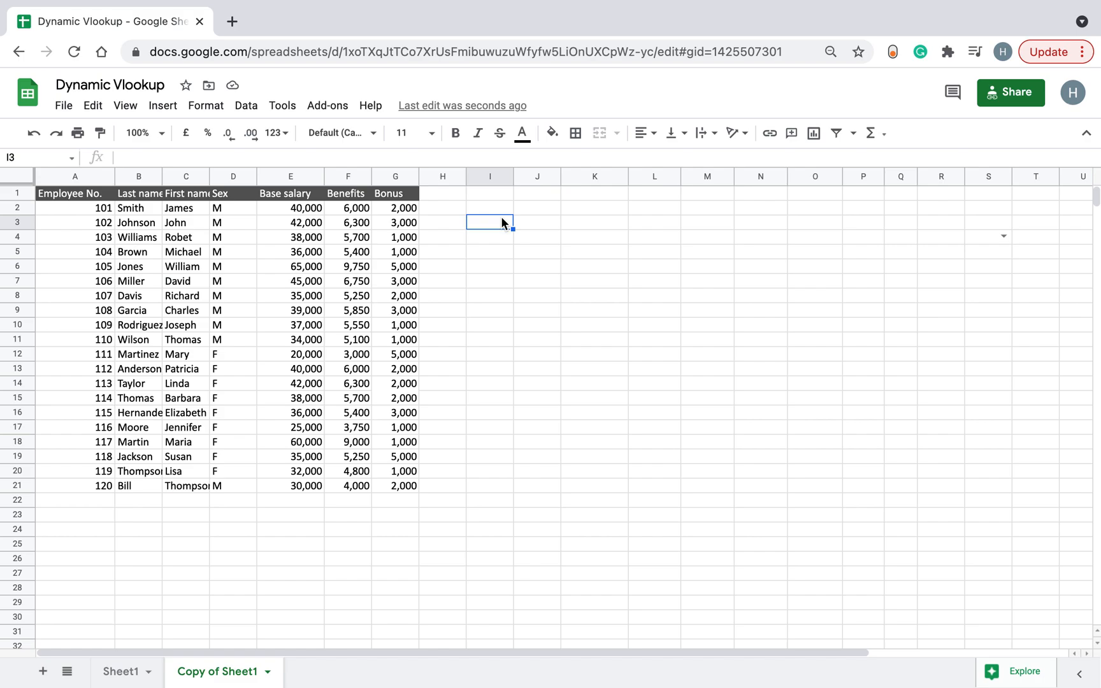
{"action": "type", "text": "Simple "}
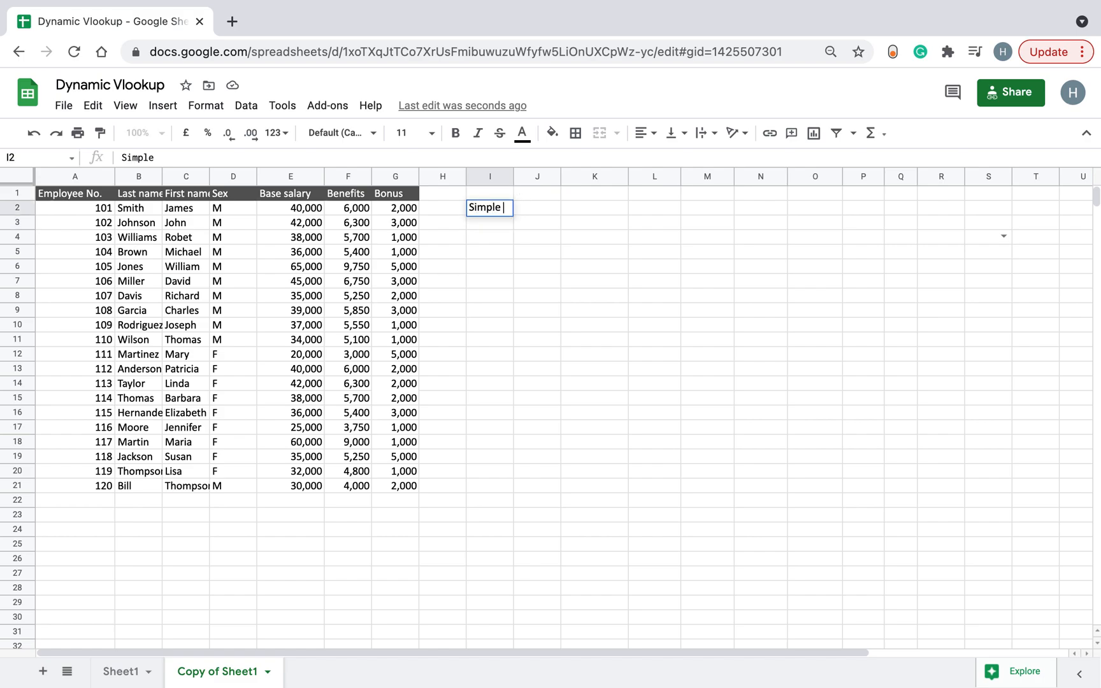
{"action": "type", "text": "VLookup"}
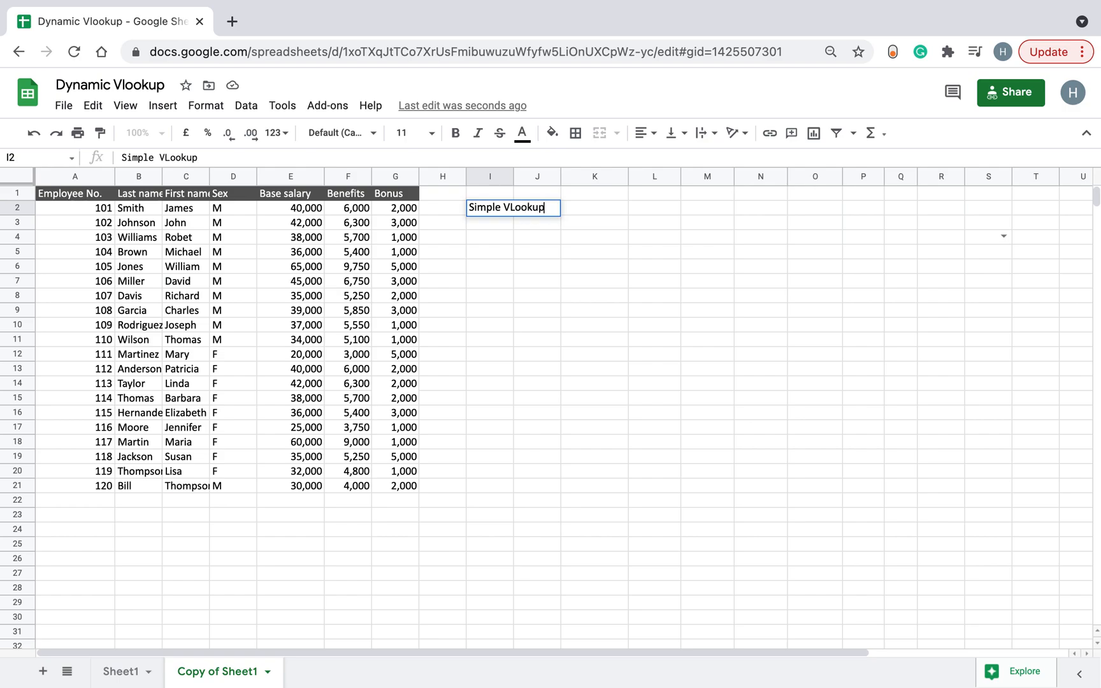
{"action": "key", "text": "Return"}
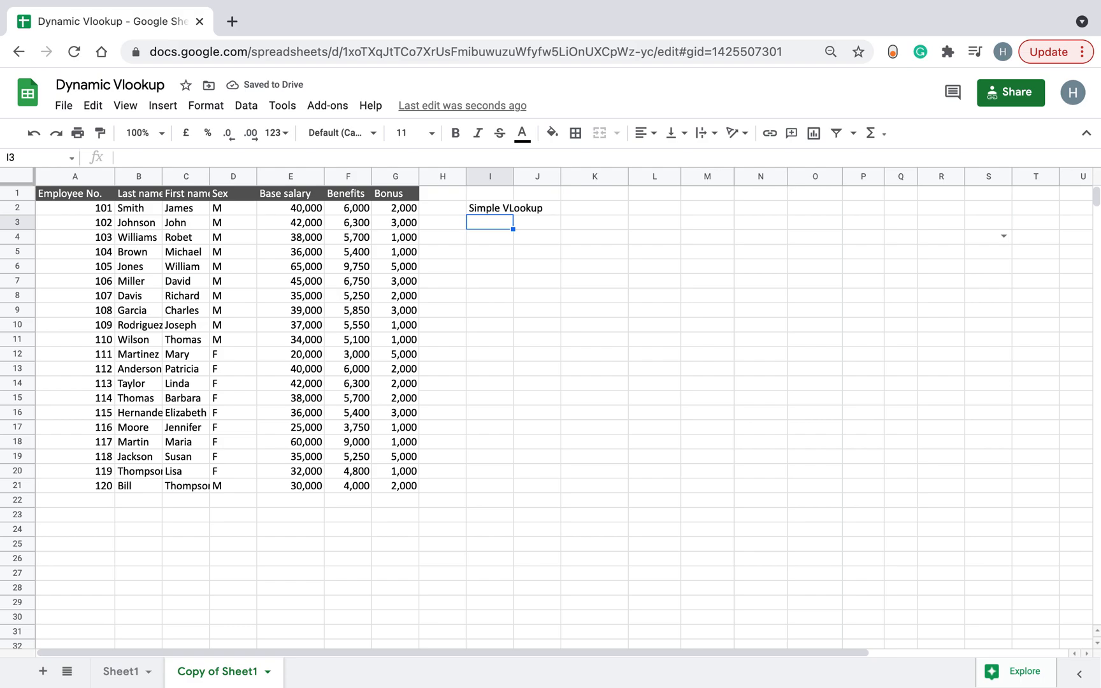
Merge cells I2:J2 holding the title and make its text bold.
{"action": "left_click", "coordinate": [499, 213]}
{"action": "left_click_drag", "start_coordinate": [499, 212], "coordinate": [539, 210]}
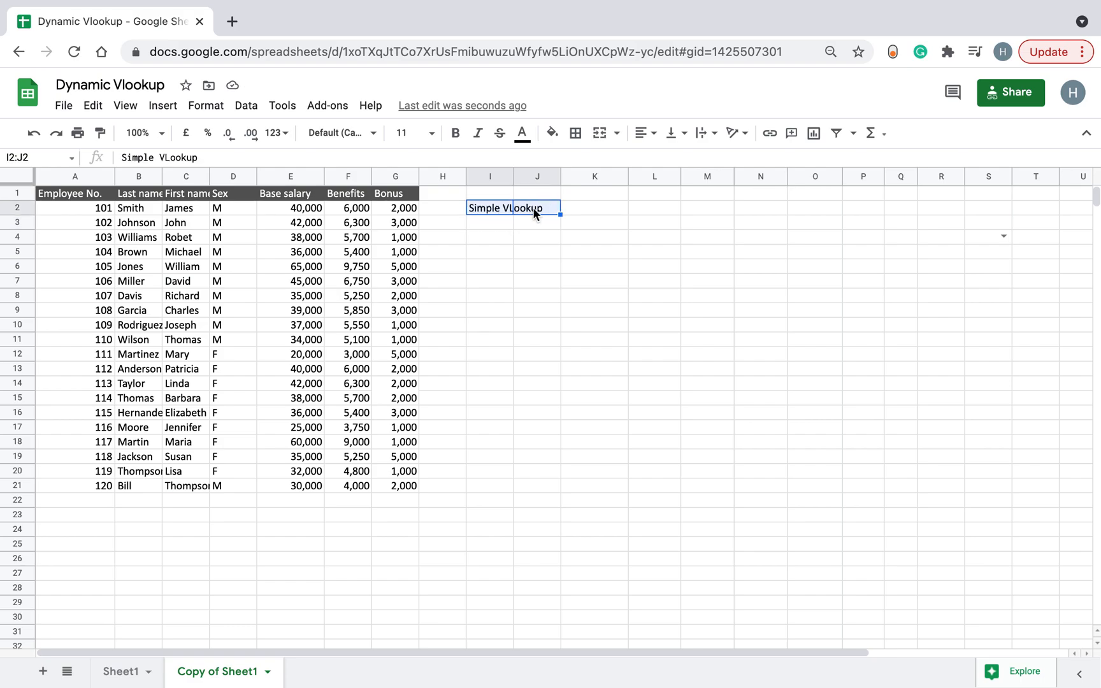
{"action": "left_click", "coordinate": [597, 136]}
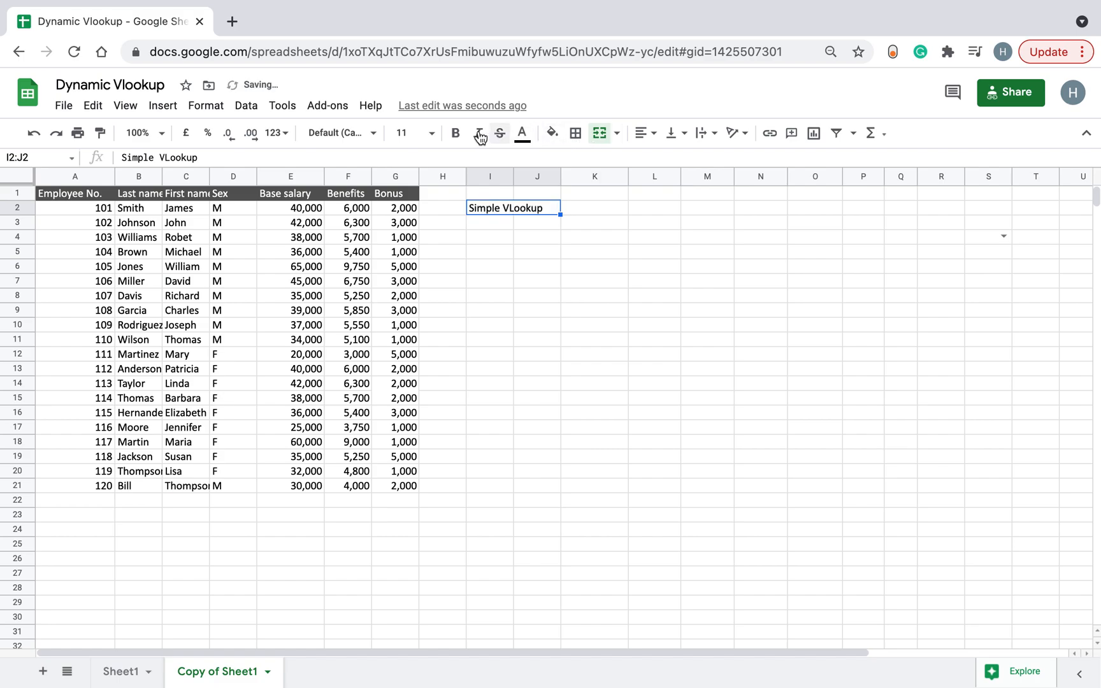
{"action": "left_click", "coordinate": [459, 132]}
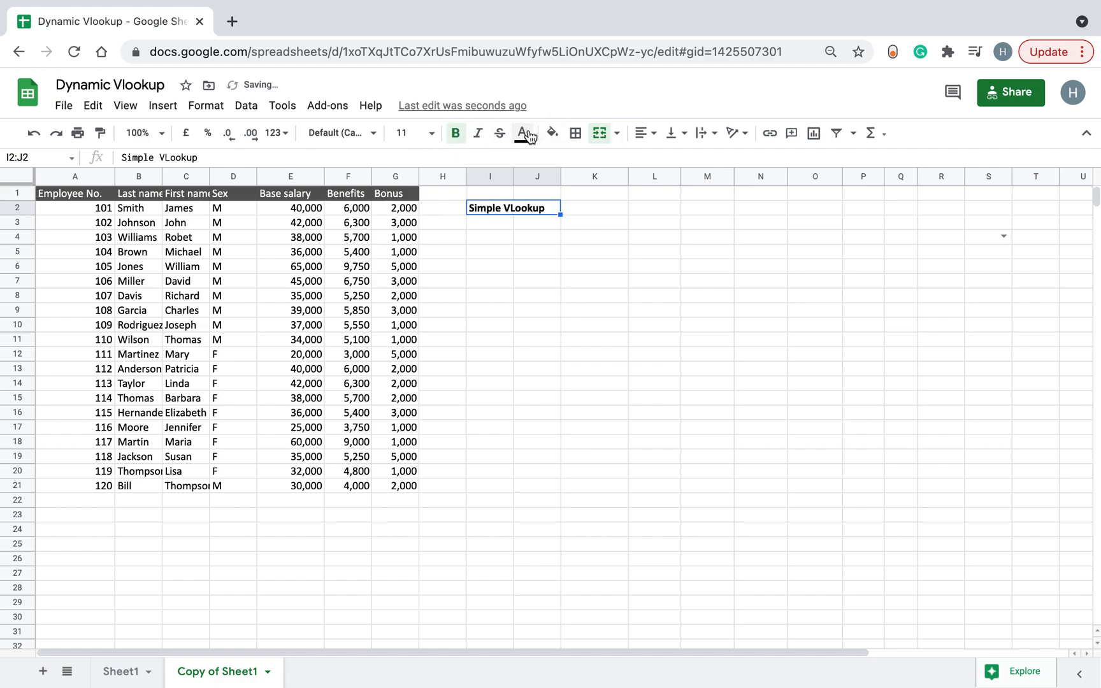
Set the merged title's text colour to white and its fill colour to grey.
{"action": "left_click", "coordinate": [522, 133]}
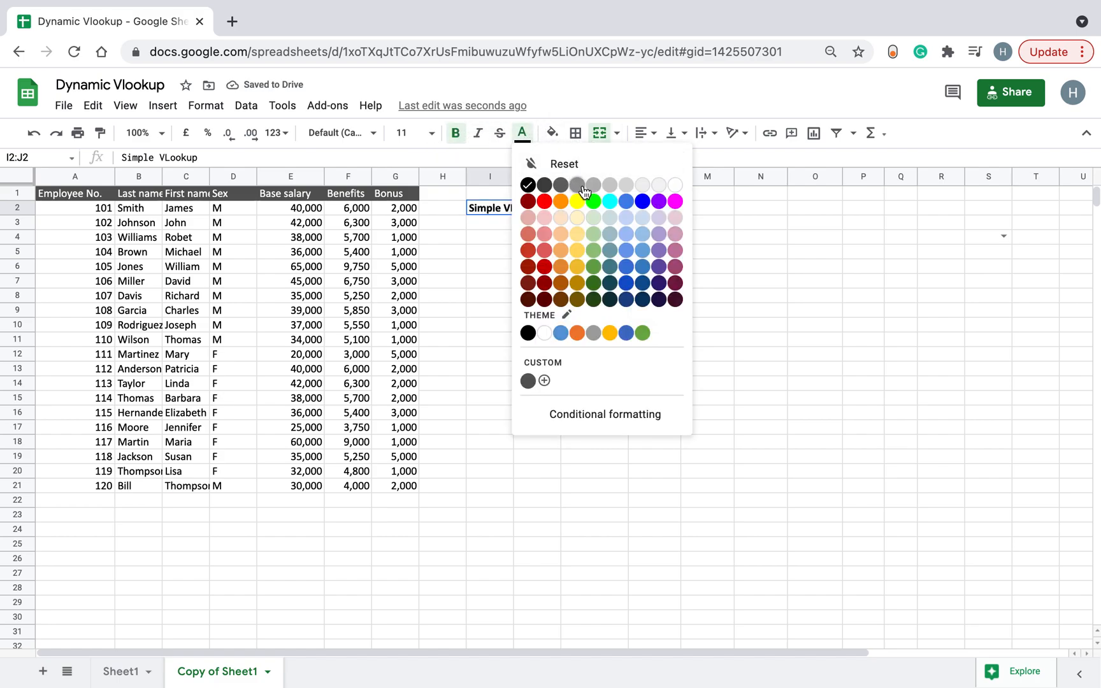
{"action": "left_click", "coordinate": [675, 185]}
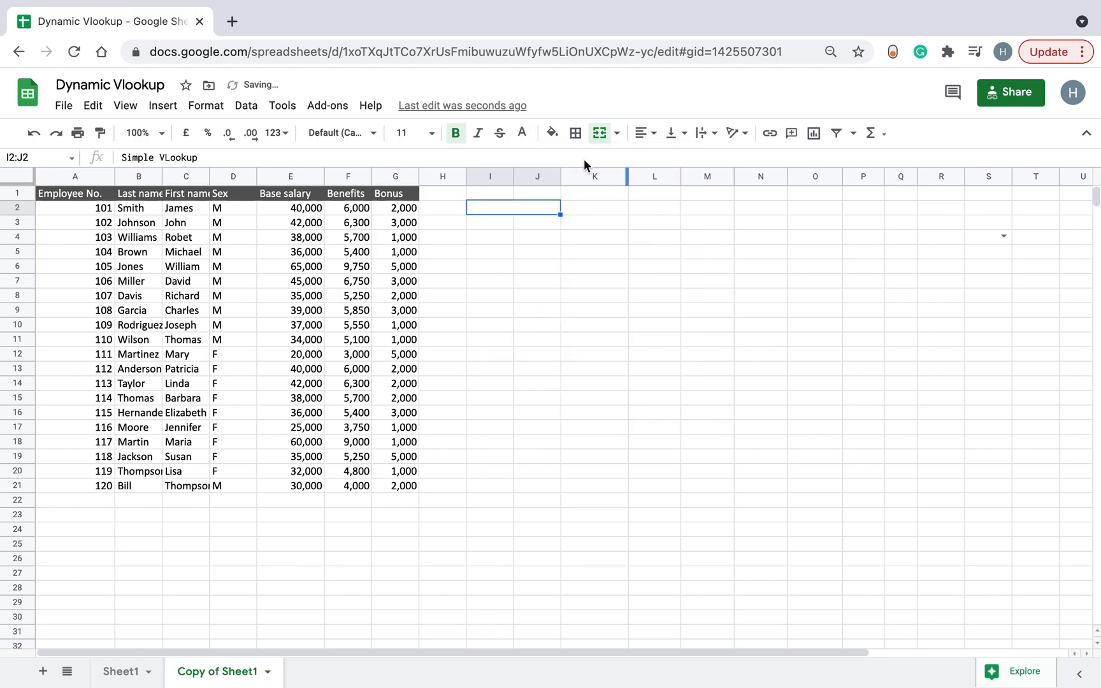
{"action": "left_click", "coordinate": [553, 133]}
{"action": "left_click", "coordinate": [616, 186]}
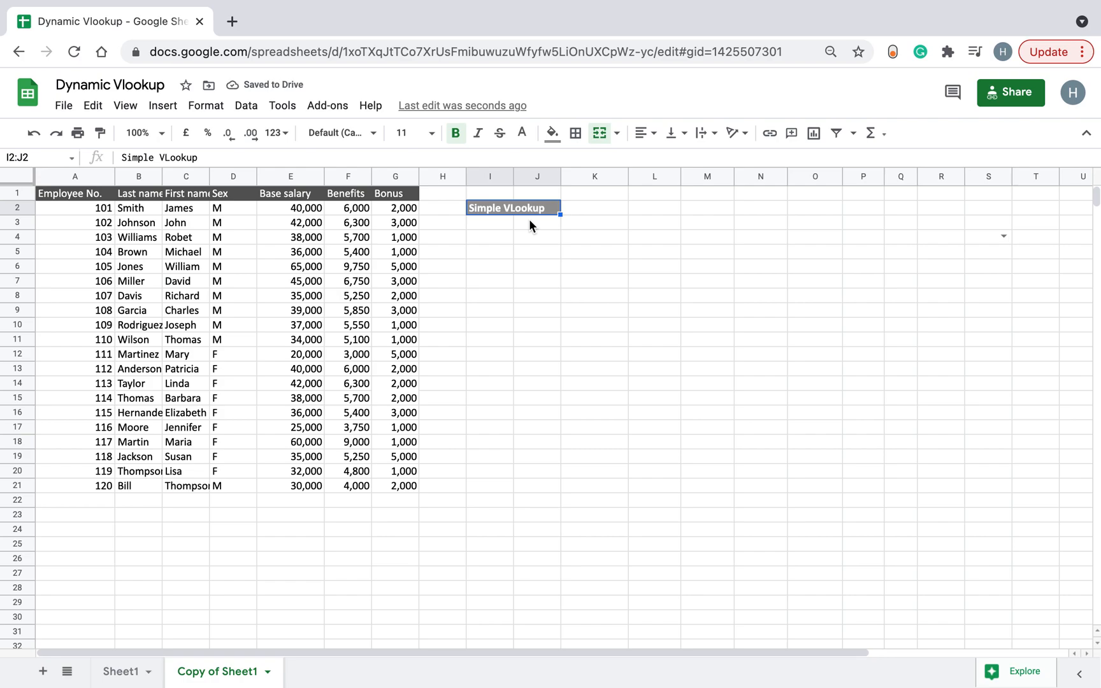
Enter the header "Emploee No." in cell I3 below the title.
{"action": "left_click", "coordinate": [479, 223]}
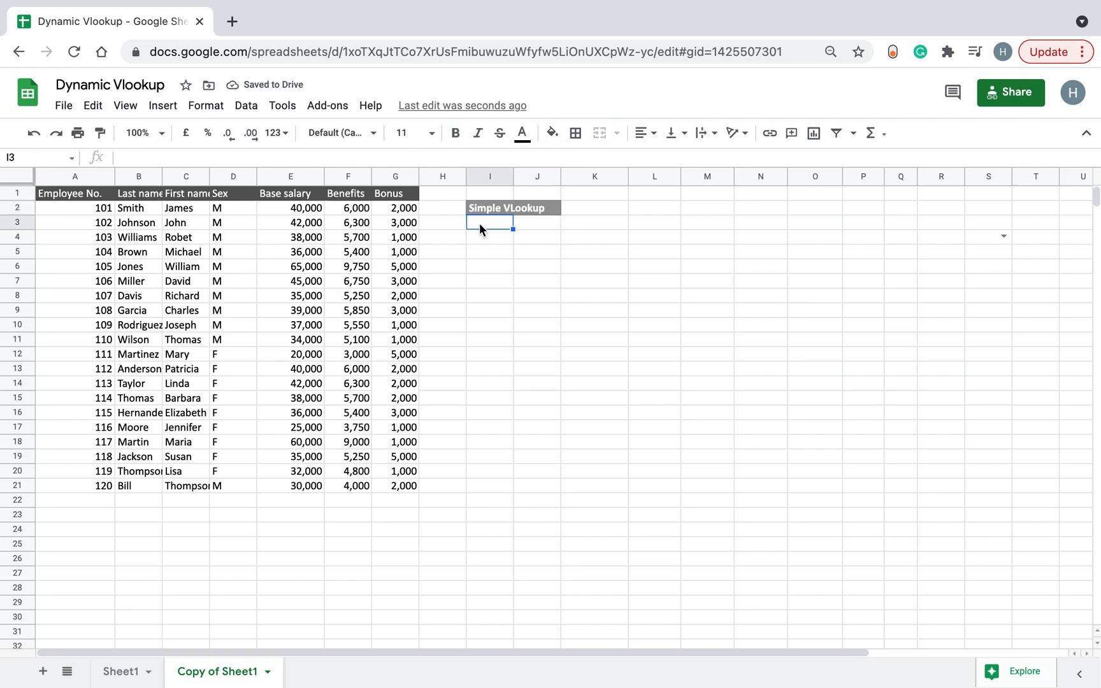
{"action": "type", "text": "Em"}
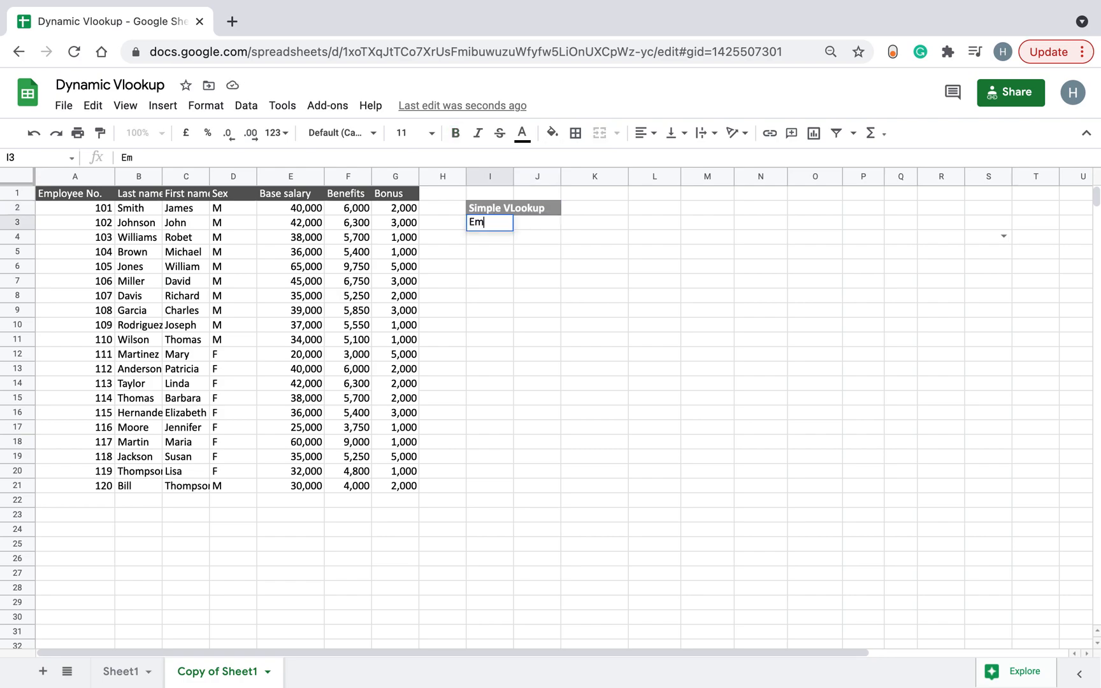
{"action": "type", "text": "ploee "}
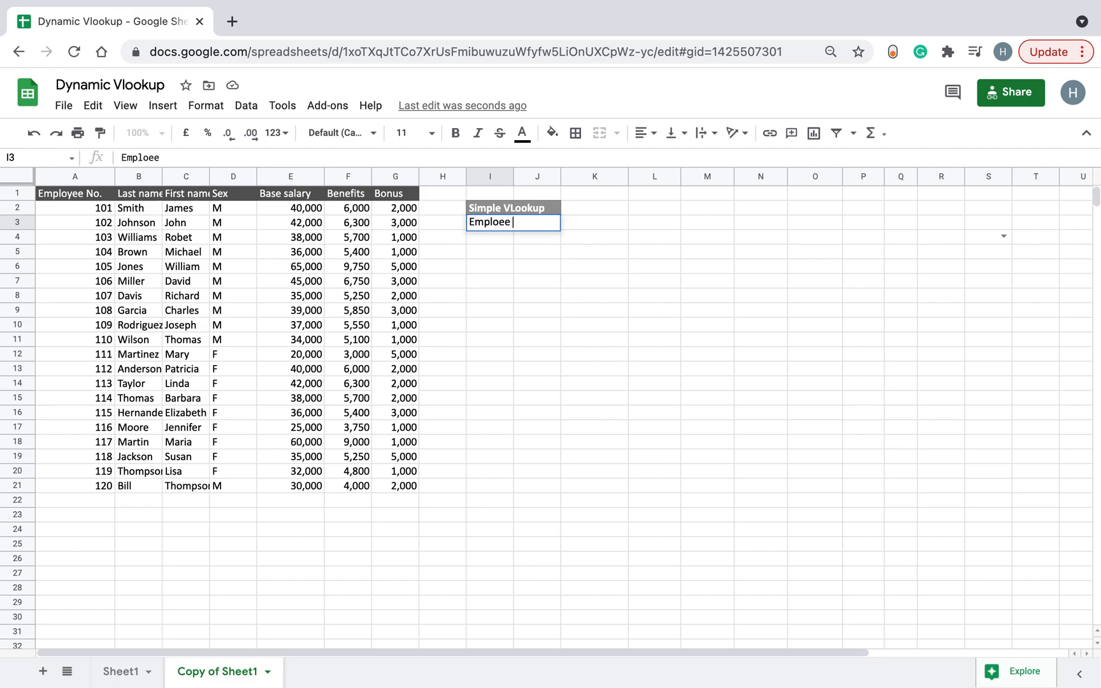
{"action": "type", "text": "No."}
{"action": "key", "text": "Return"}
Enter the header "Base Salary" in cell J3 and fit column I's width to its contents.
{"action": "key", "text": "Up"}
{"action": "key", "text": "Right"}
{"action": "type", "text": "Base Salat"}
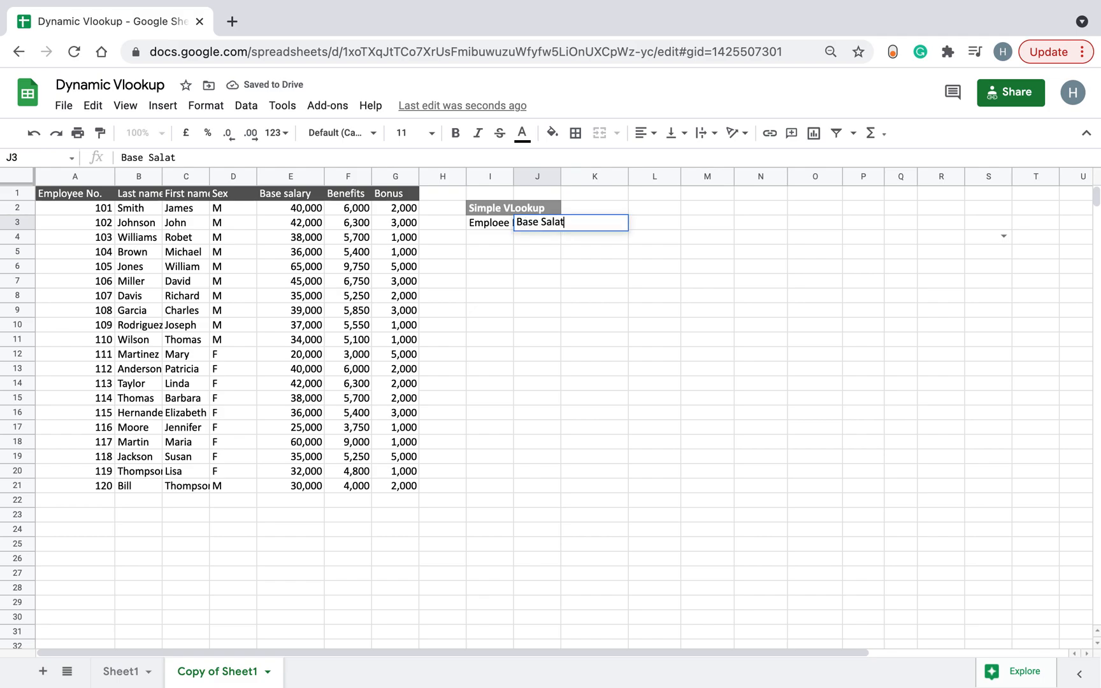
{"action": "key", "text": "BackSpace"}
{"action": "type", "text": "ry"}
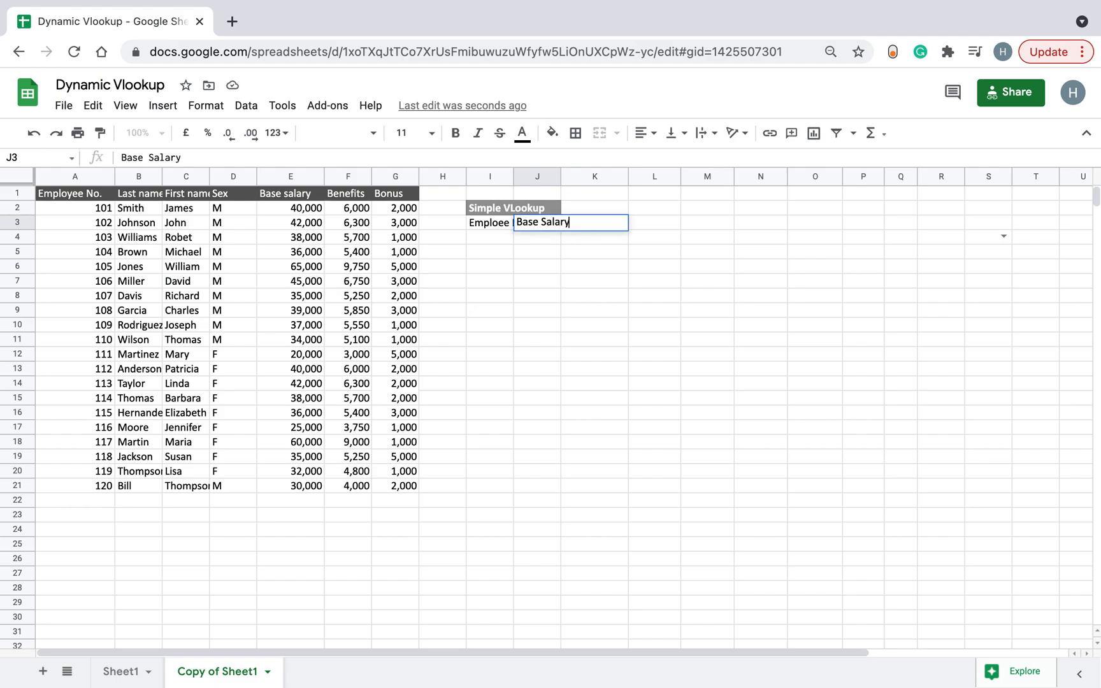
{"action": "key", "text": "Return"}
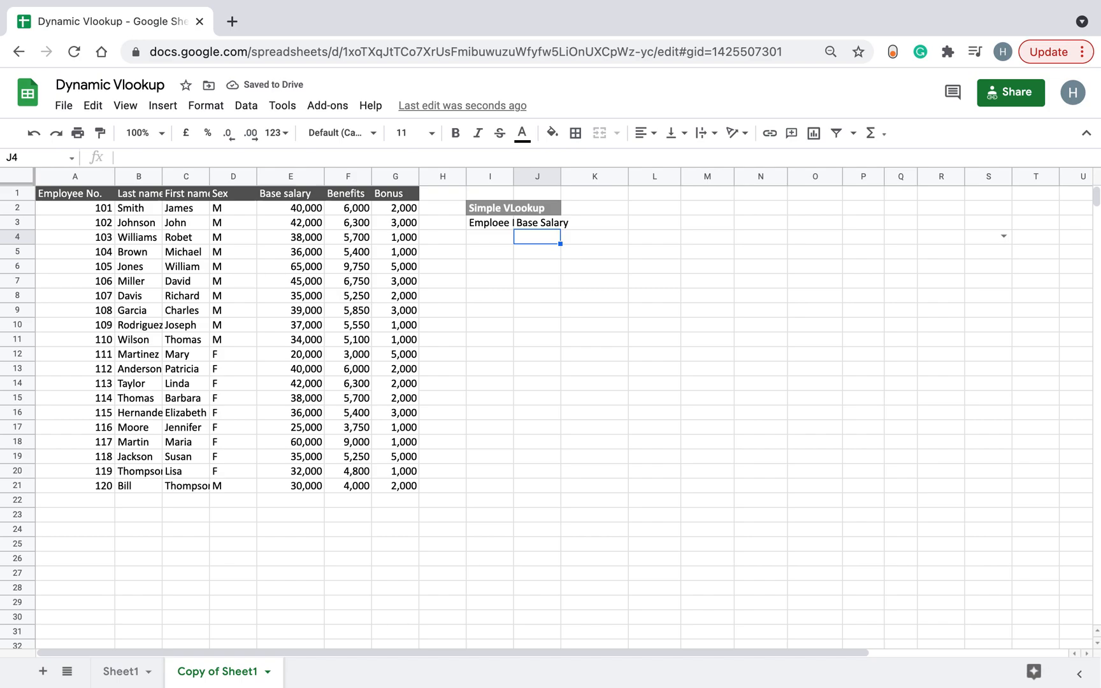
{"action": "left_click_drag", "start_coordinate": [512, 173], "coordinate": [513, 173]}
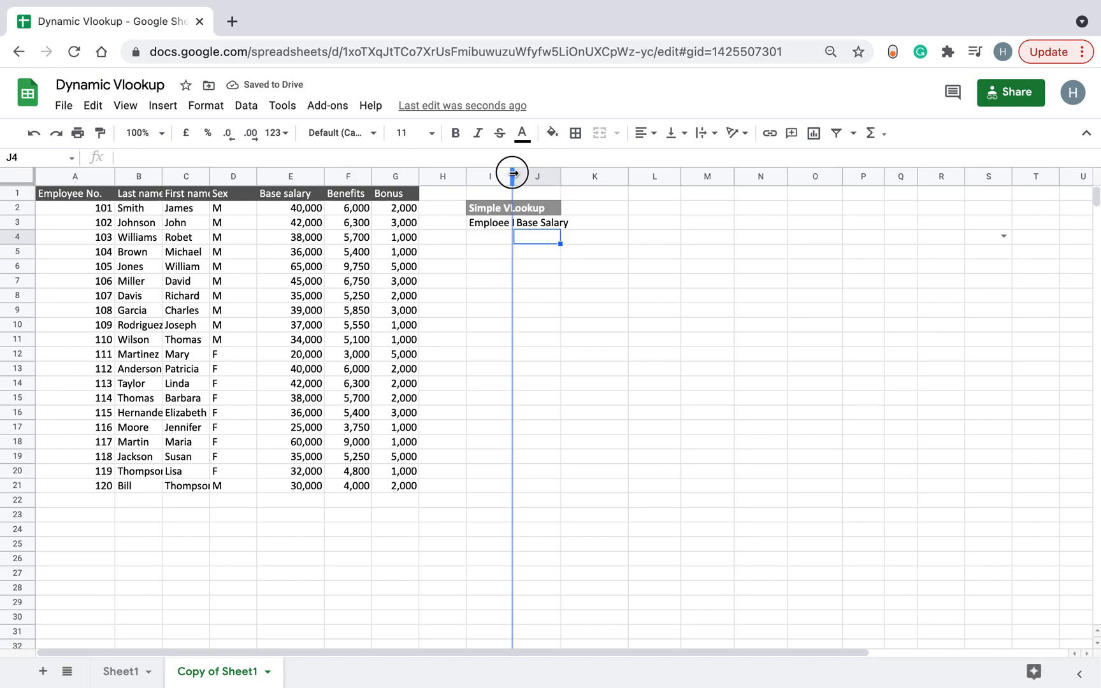
{"action": "double_click", "coordinate": [513, 173]}
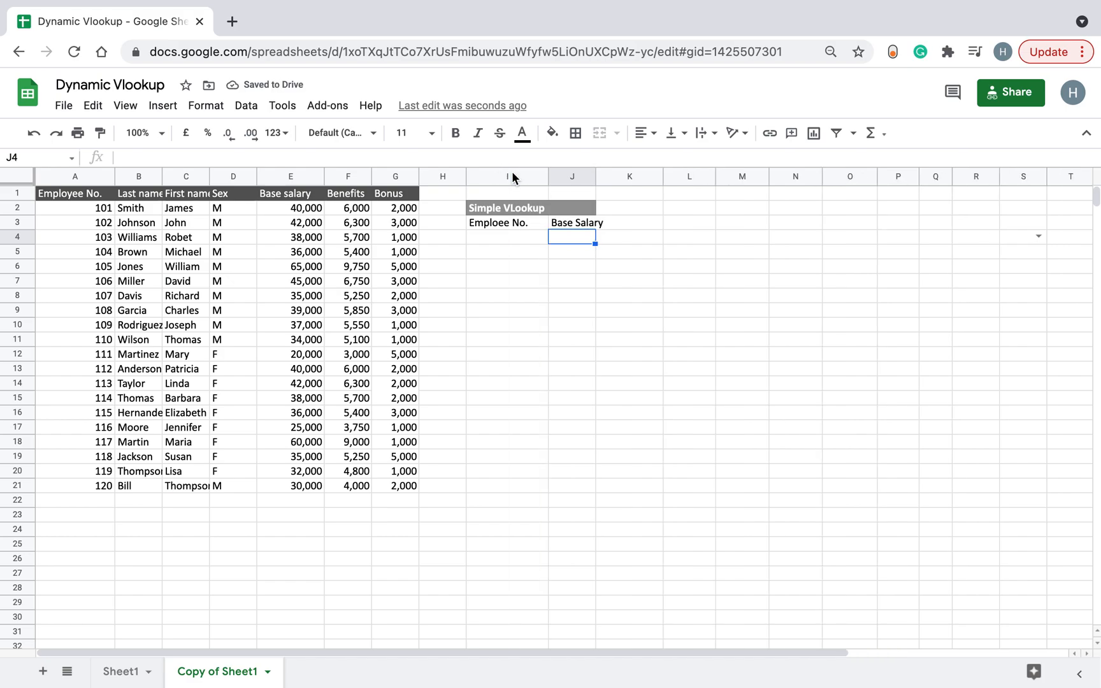
Enter 109 as the lookup value in I4 and locate that employee's base salary in the source table.
{"action": "left_click", "coordinate": [514, 235]}
{"action": "type", "text": "10"}
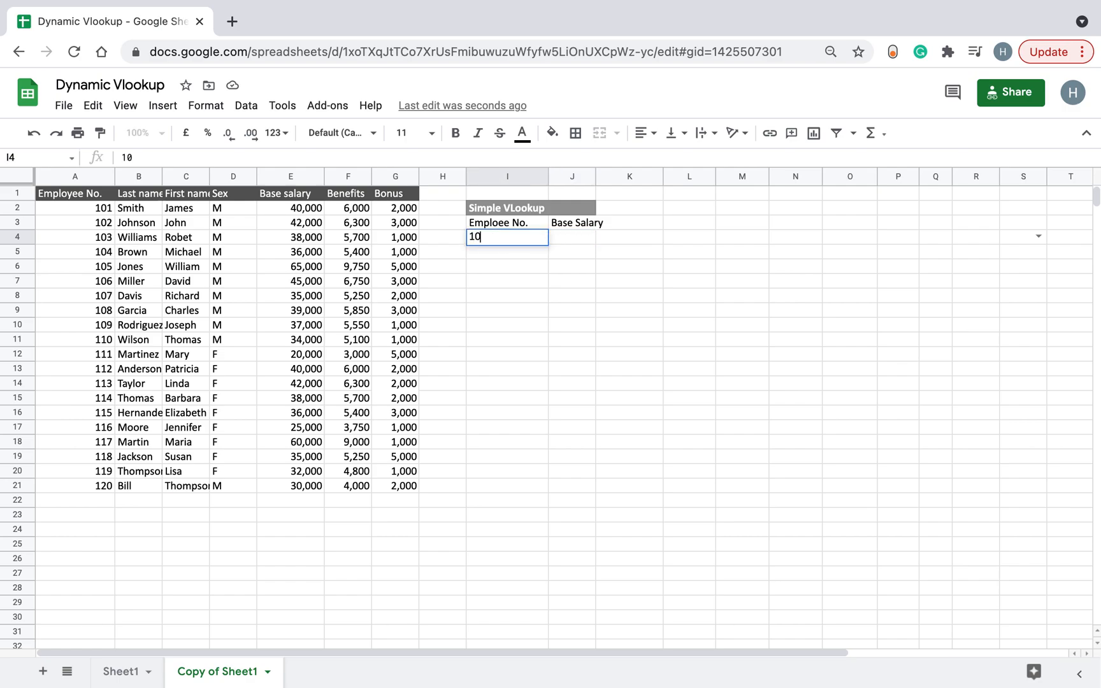
{"action": "type", "text": "9"}
{"action": "key", "text": "Return"}
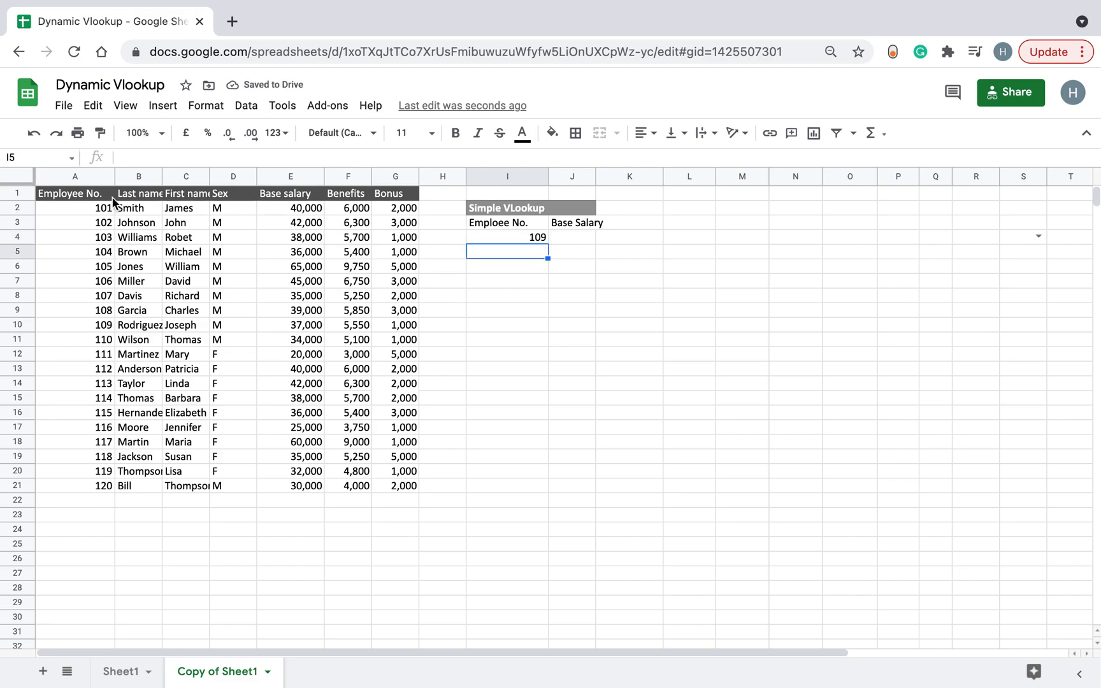
{"action": "left_click", "coordinate": [107, 326]}
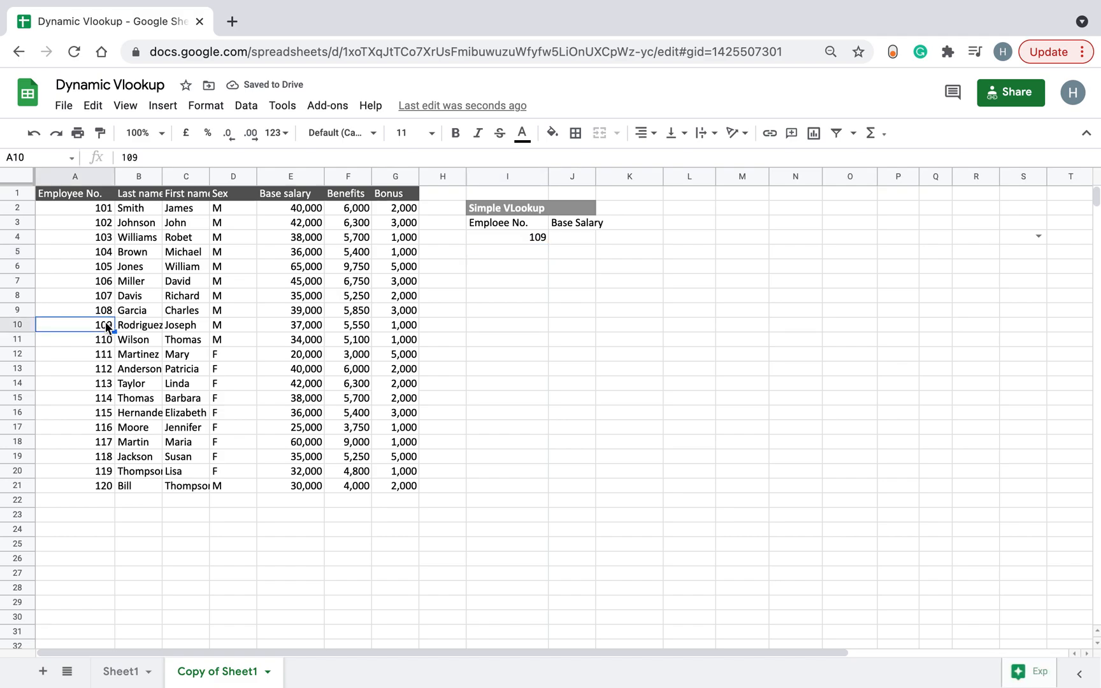
{"action": "left_click", "coordinate": [304, 324]}
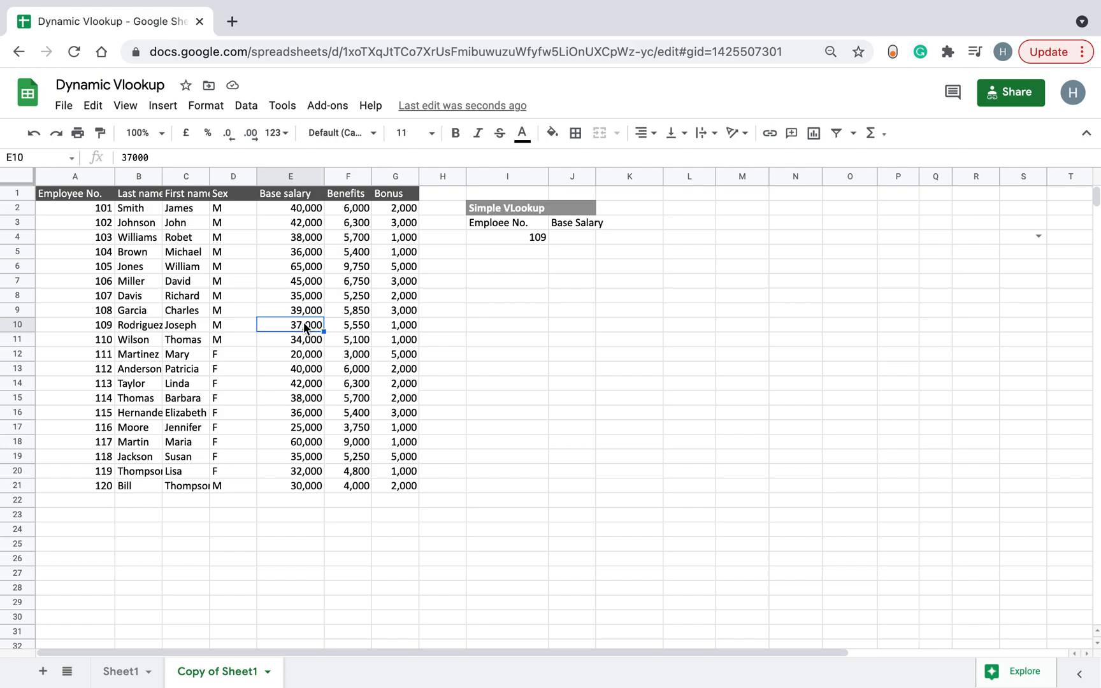
Enter the formula =VLOOKUP(I4,A:G,5,0) in cell J4 to return the base salary.
{"action": "left_click", "coordinate": [559, 234]}
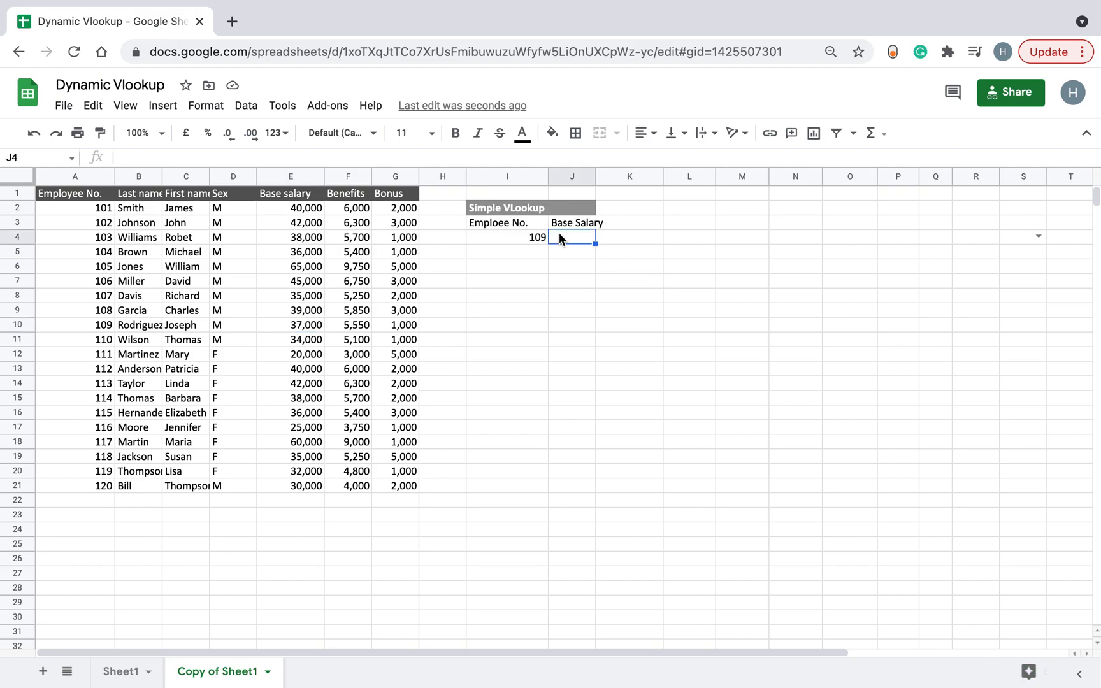
{"action": "type", "text": "="}
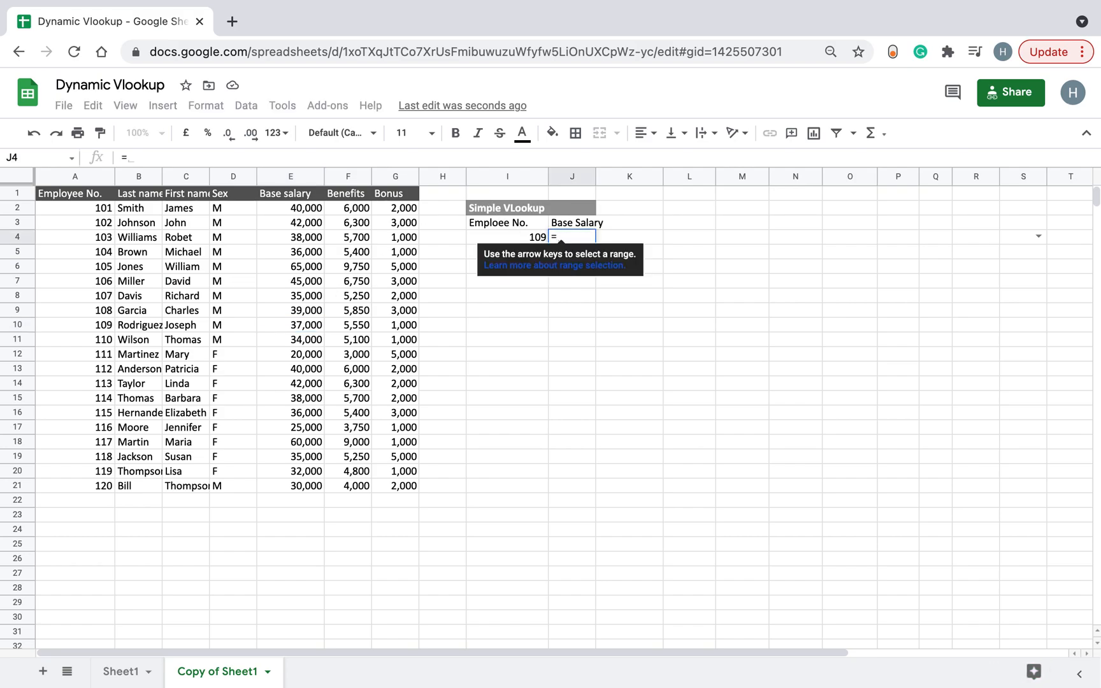
{"action": "type", "text": "v"}
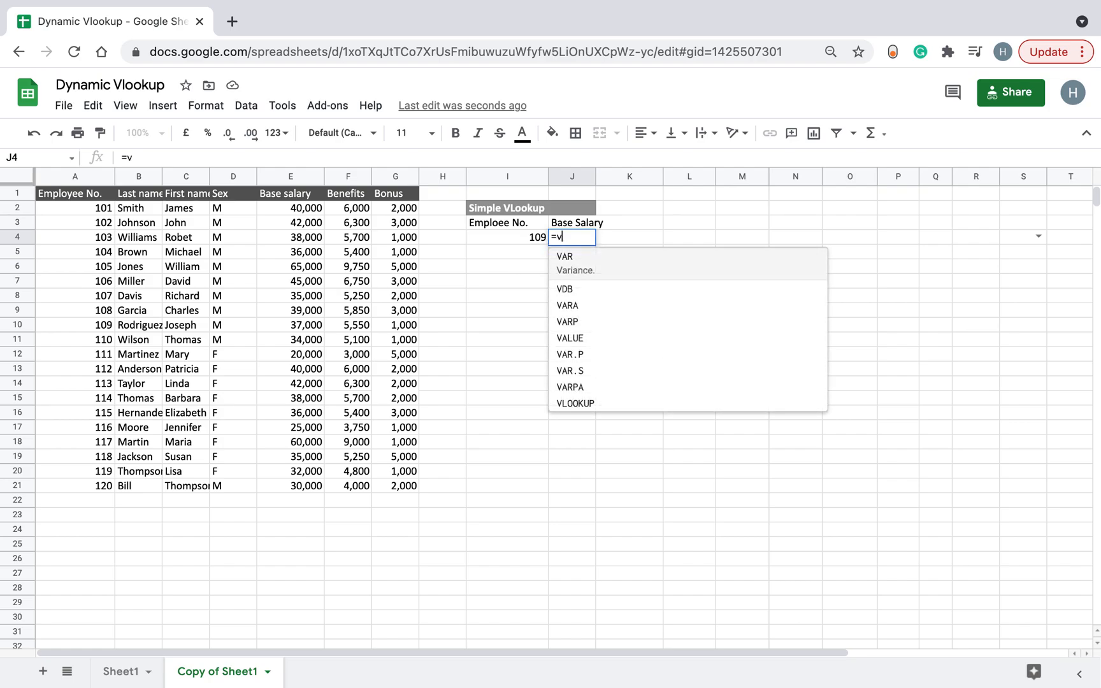
{"action": "type", "text": "l"}
{"action": "key", "text": "Tab"}
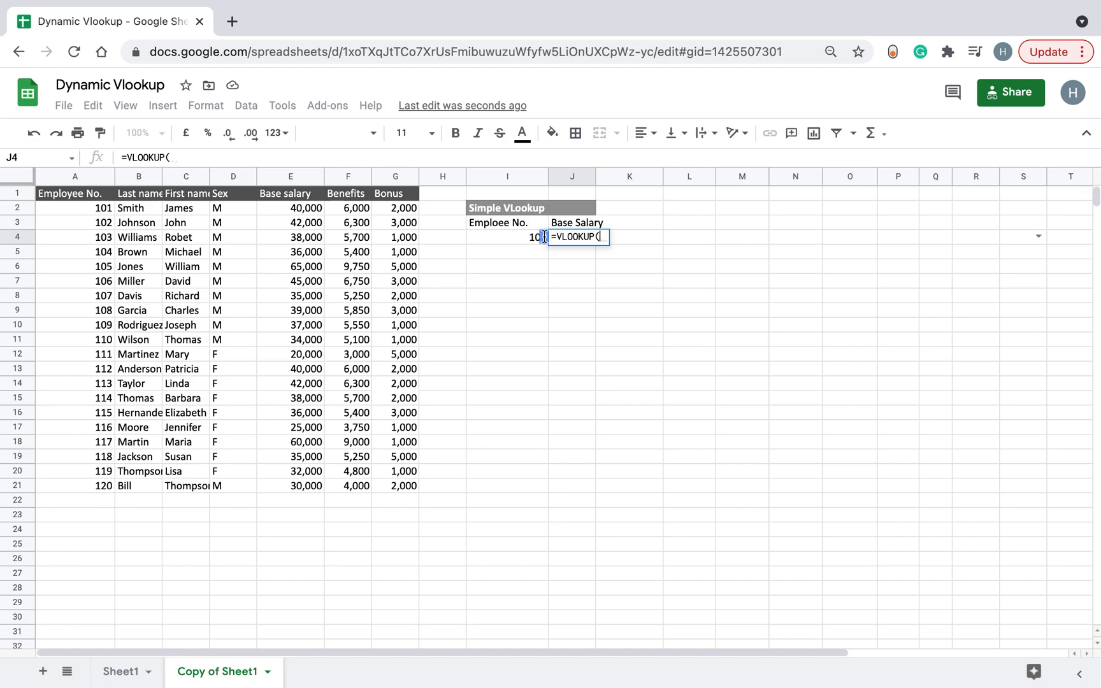
{"action": "left_click", "coordinate": [511, 238]}
{"action": "type", "text": ","}
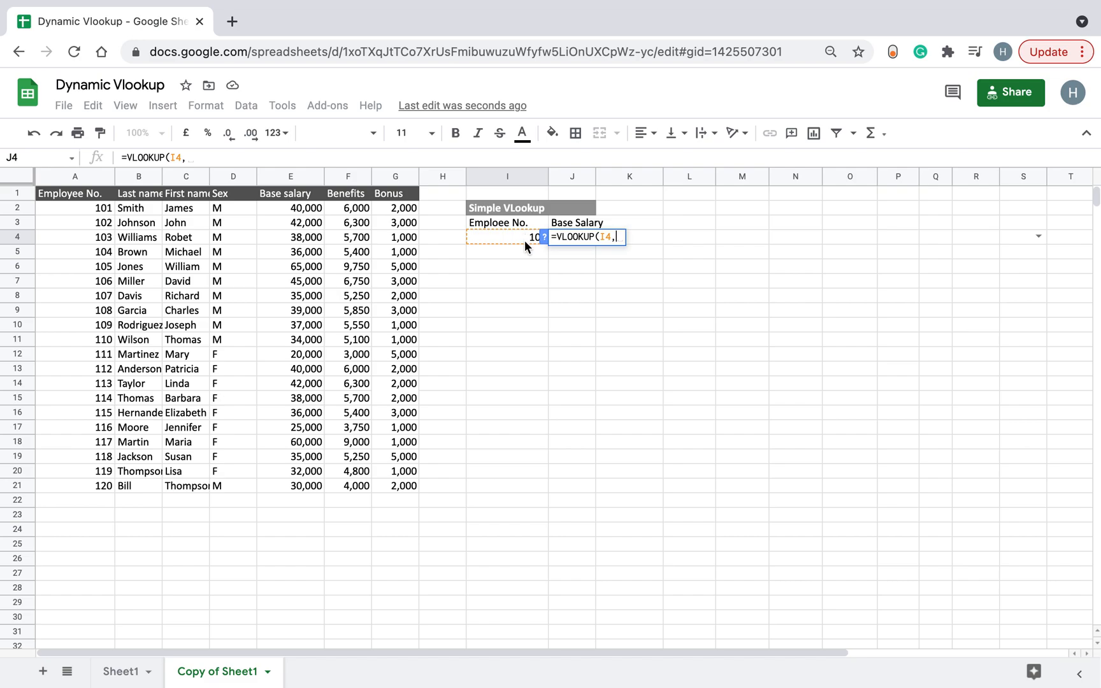
{"action": "left_click_drag", "start_coordinate": [93, 176], "coordinate": [383, 177]}
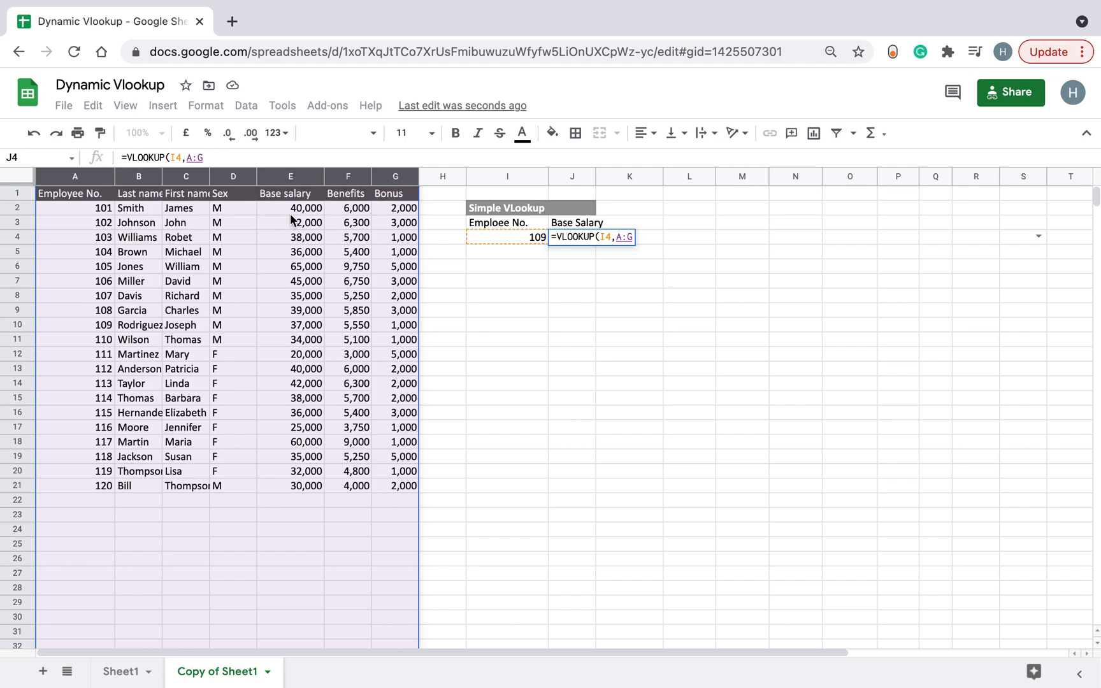
{"action": "type", "text": ","}
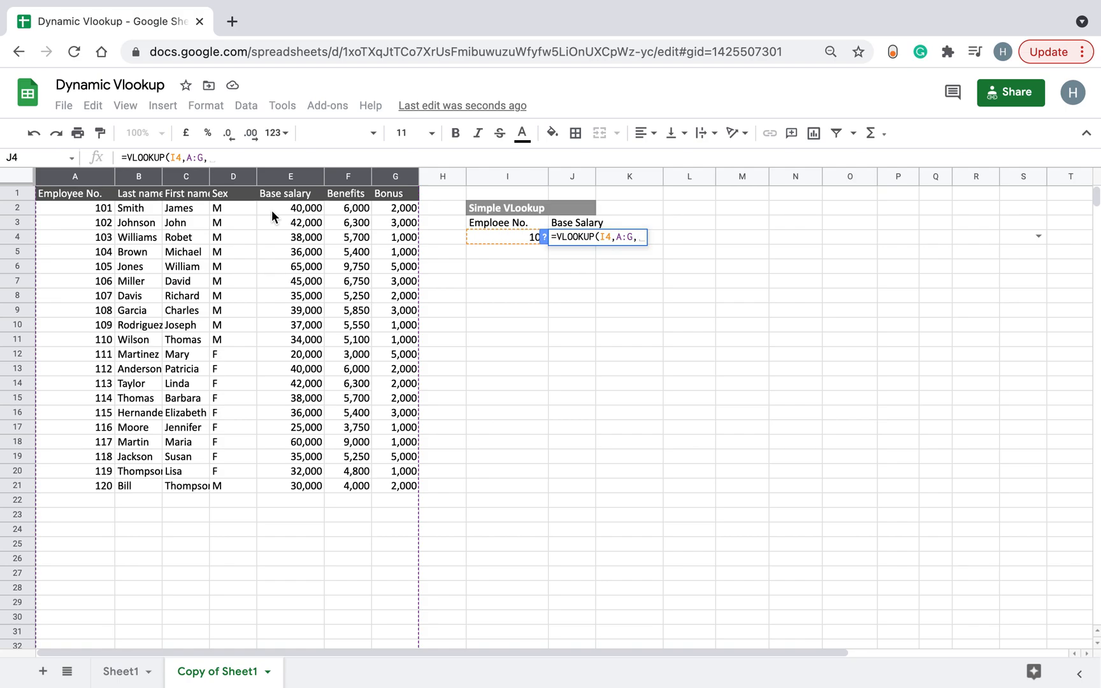
{"action": "type", "text": "5,"}
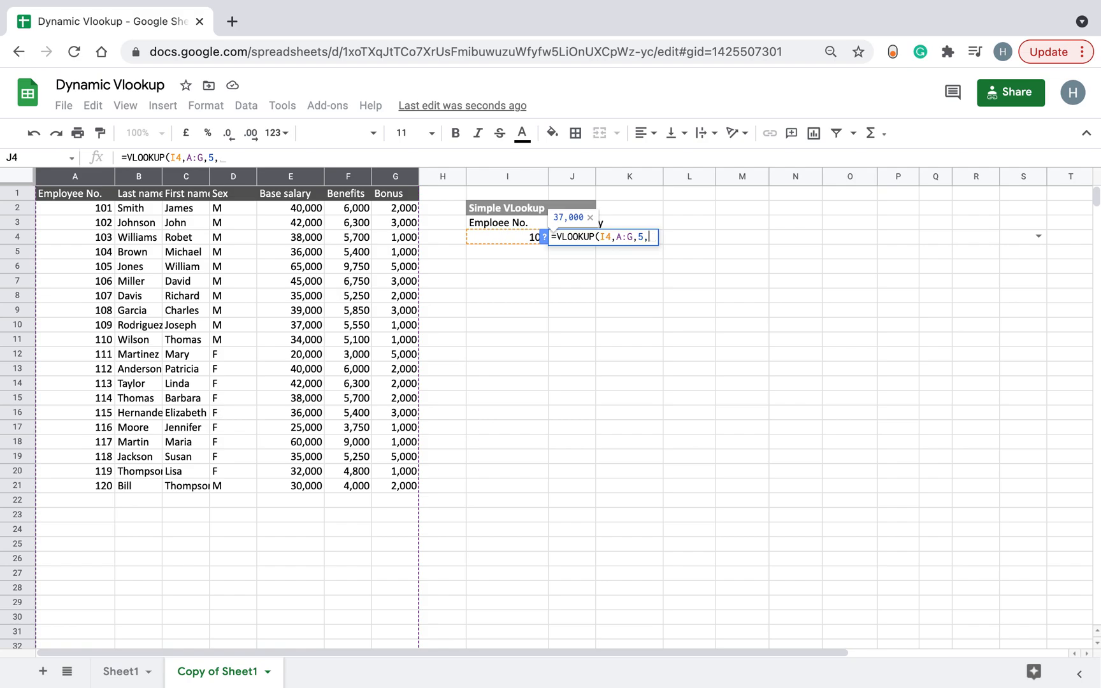
{"action": "type", "text": "0)"}
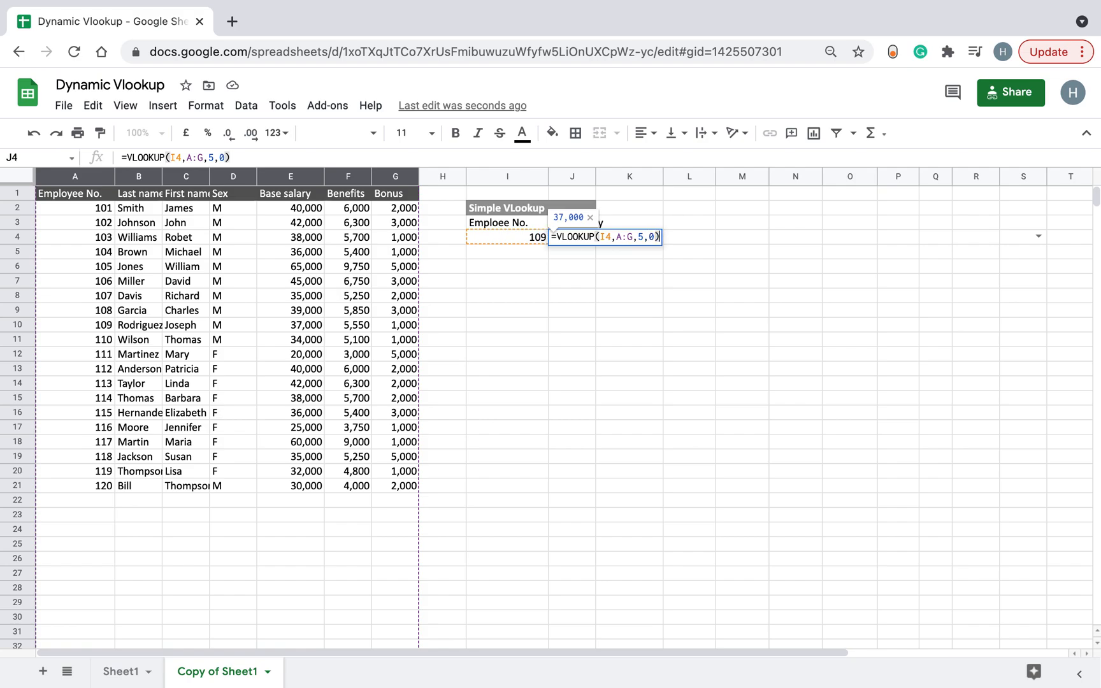
{"action": "key", "text": "Return"}
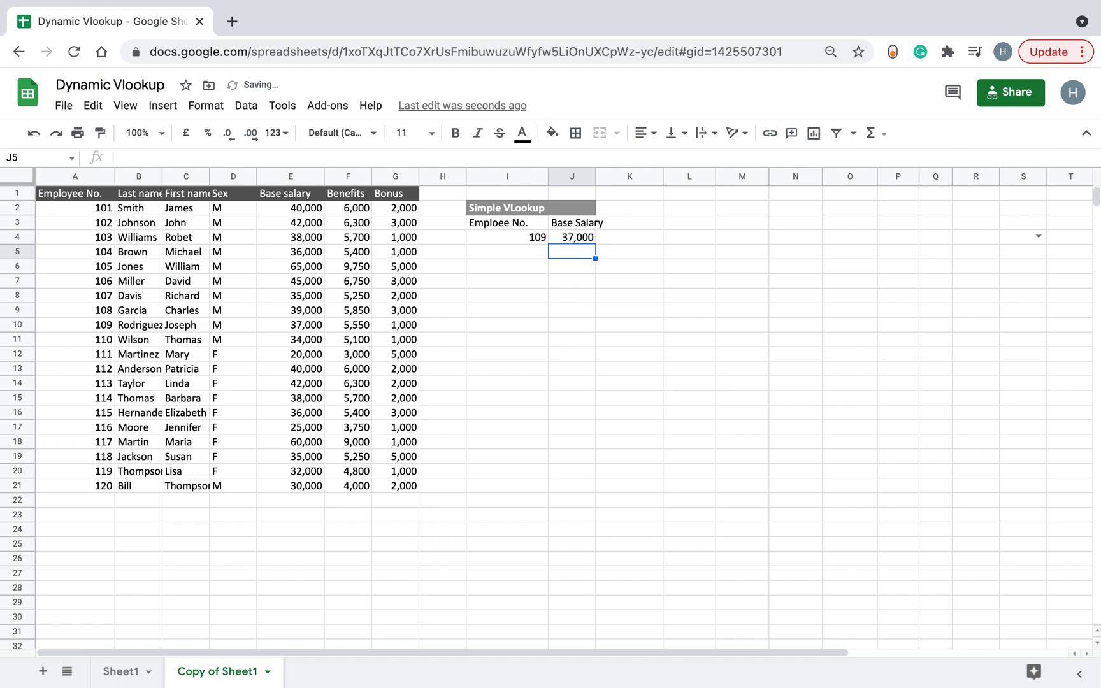
Change the employee number in I4 to 113 to test the lookup formula.
{"action": "key", "text": "Left"}
{"action": "key", "text": "Up"}
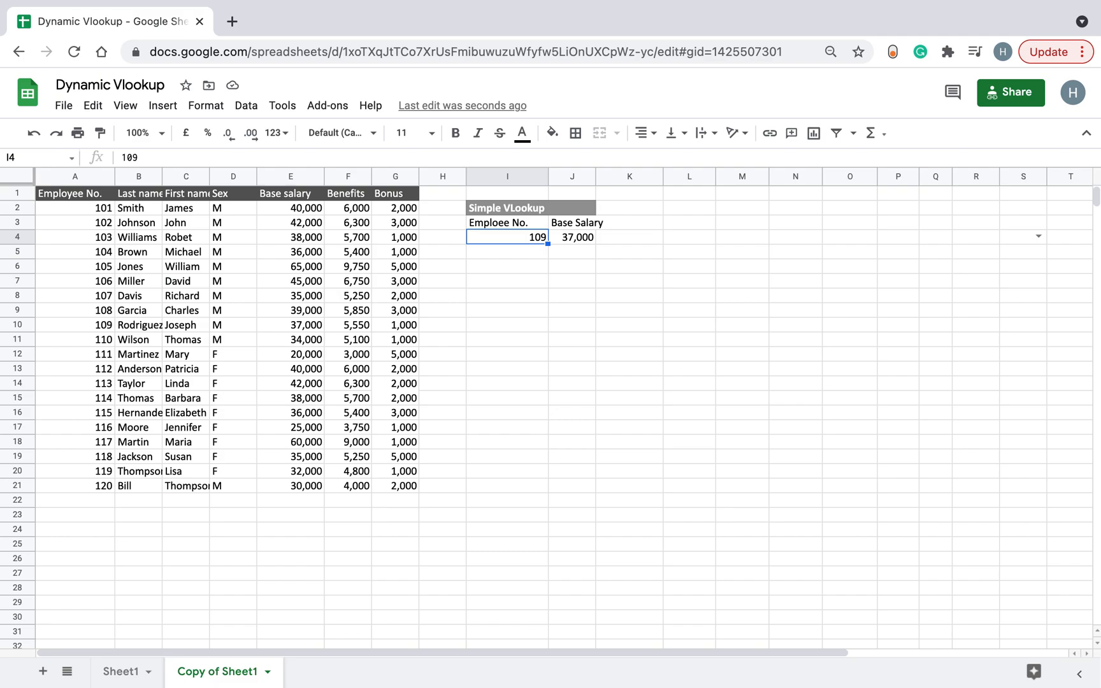
{"action": "type", "text": "113"}
{"action": "key", "text": "Return"}
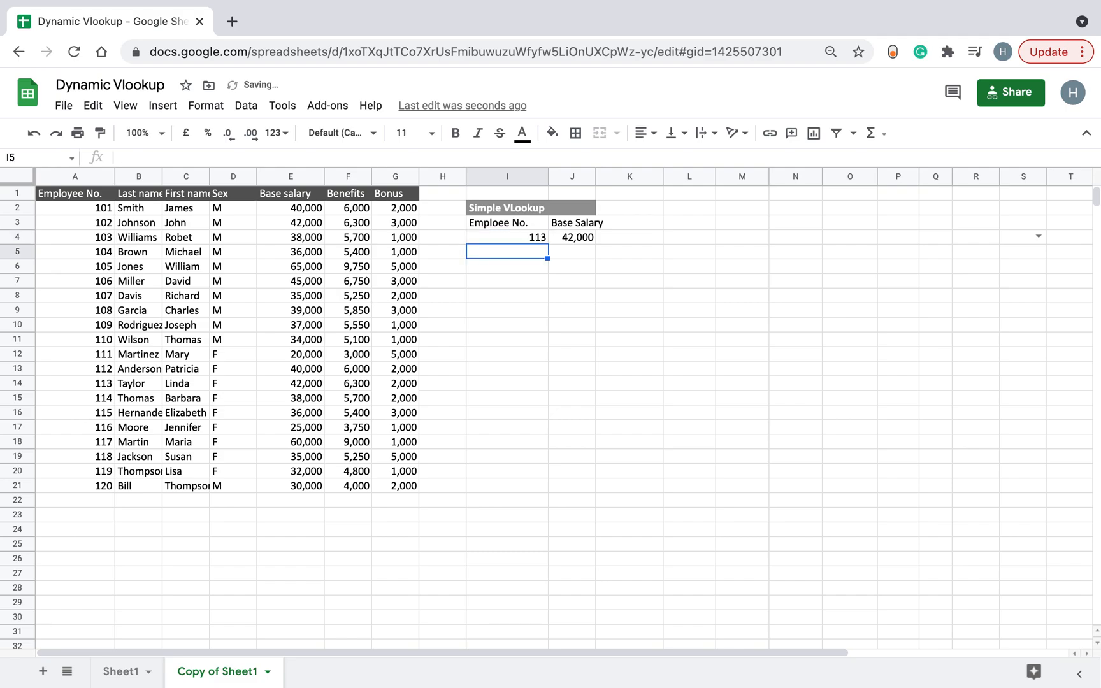
Find employee 113 in the source table and check the matching base salary.
{"action": "left_click", "coordinate": [102, 371]}
{"action": "left_click", "coordinate": [86, 386]}
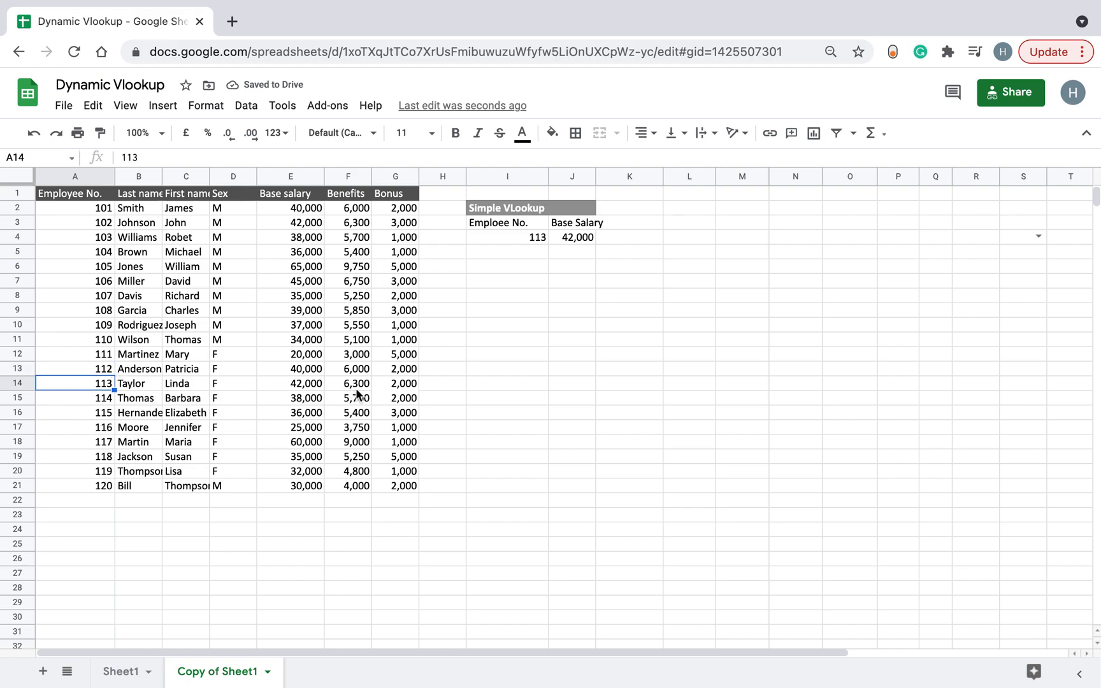
{"action": "left_click", "coordinate": [298, 384]}
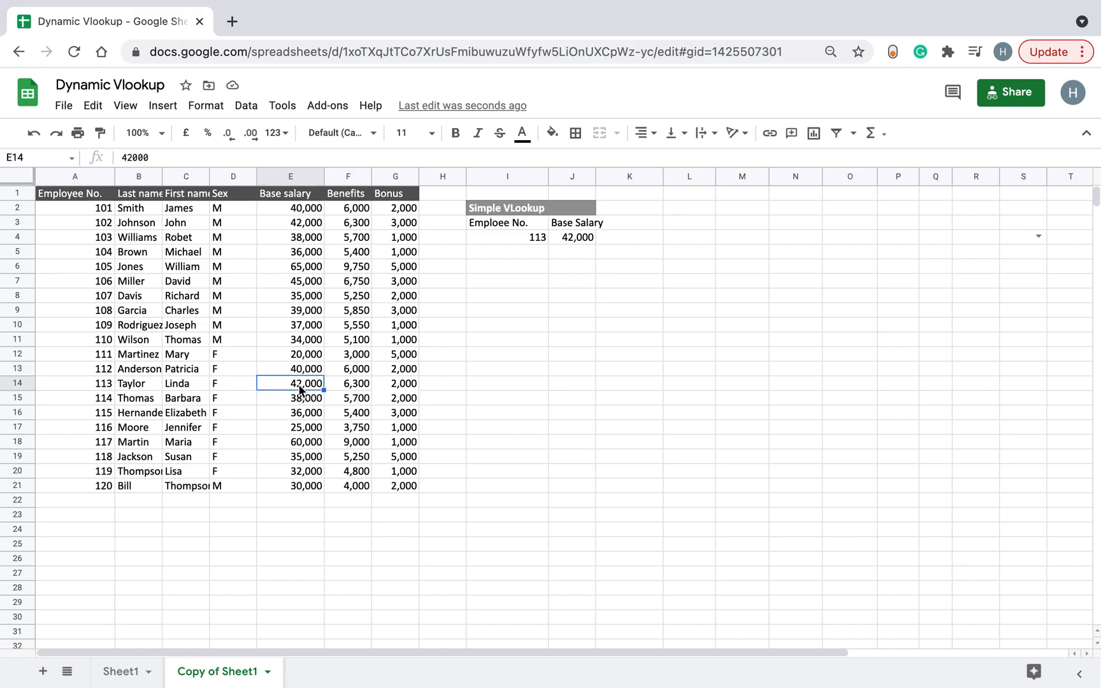
Set the employee number in I4 to 114 to test the lookup again.
{"action": "left_click", "coordinate": [534, 237]}
{"action": "key", "text": "BackSpace"}
{"action": "type", "text": "114"}
{"action": "key", "text": "Return"}
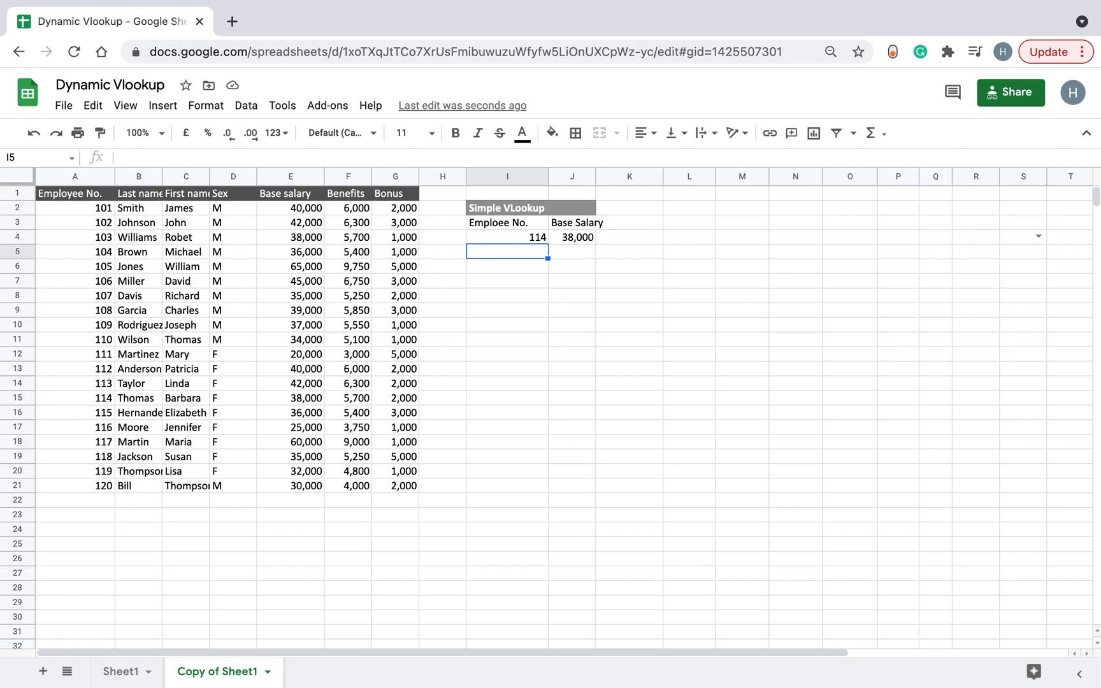
Insert a blank column before the Base salary column and inspect the column index in the shifted VLOOKUP formula in K4.
{"action": "right_click", "coordinate": [296, 177]}
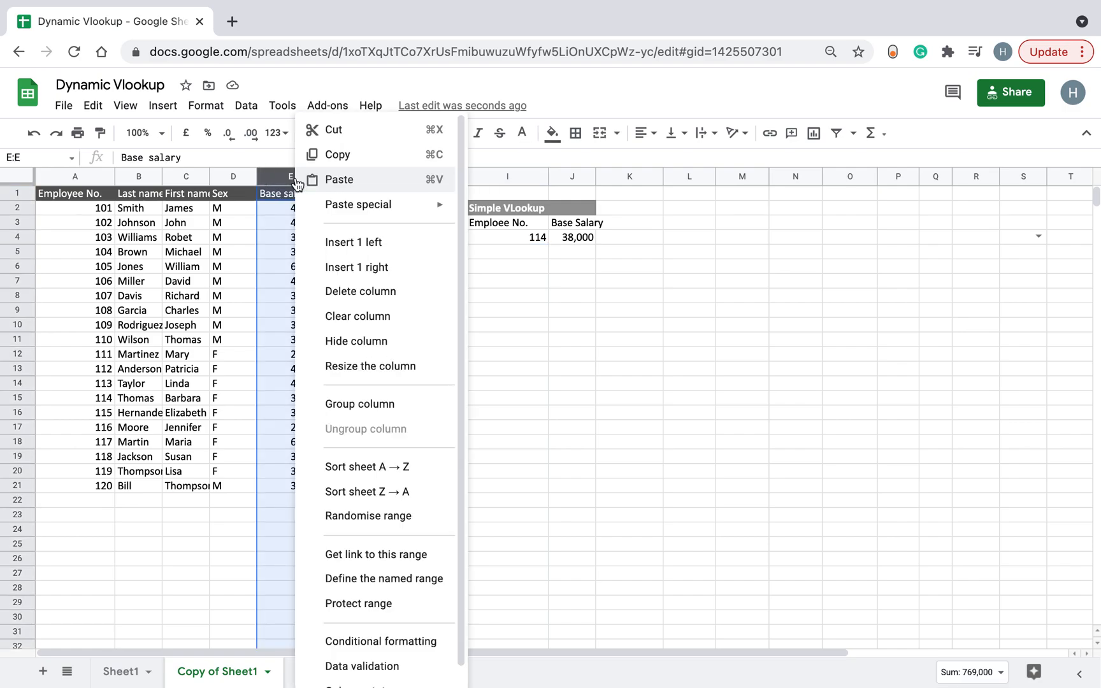
{"action": "left_click", "coordinate": [315, 243]}
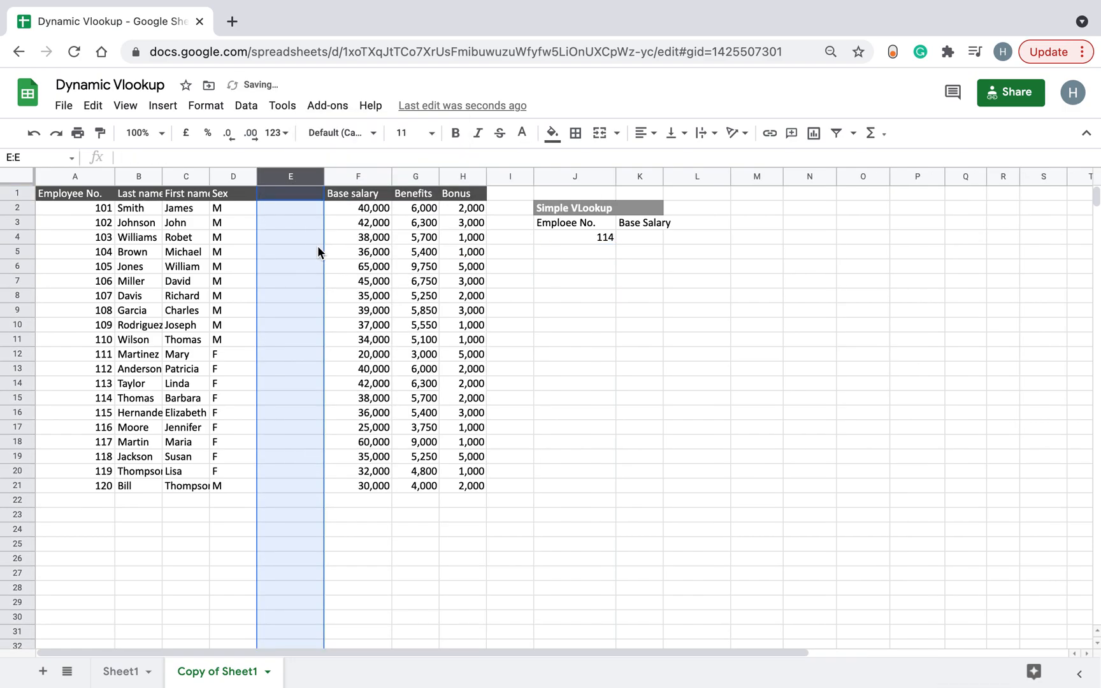
{"action": "left_click", "coordinate": [640, 242]}
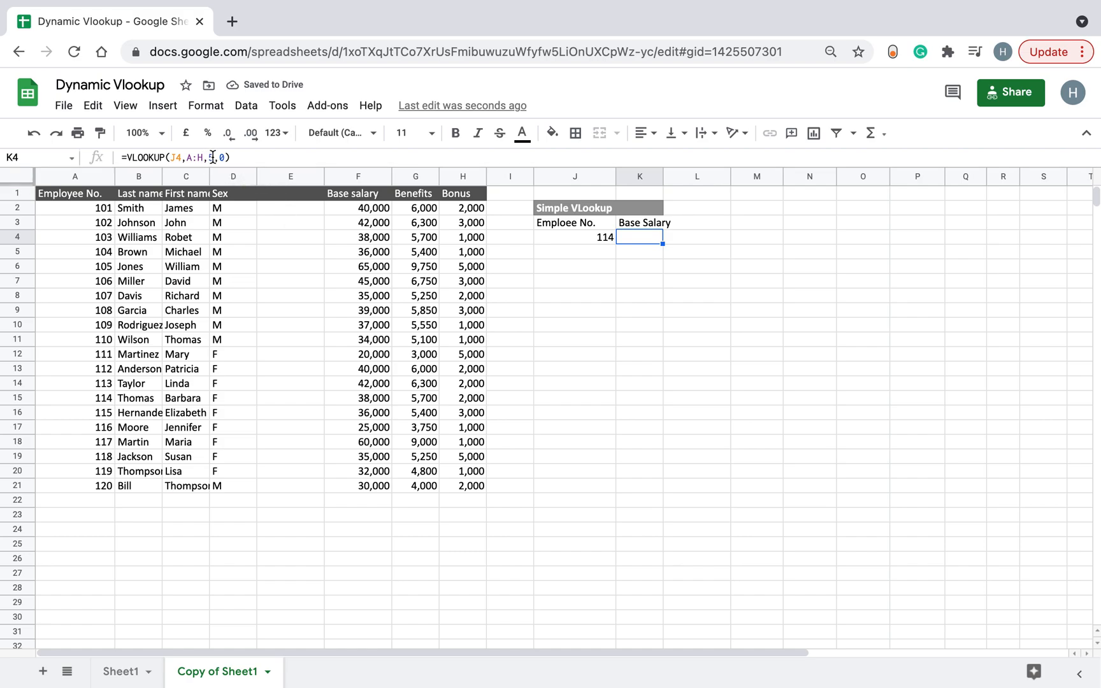
{"action": "left_click", "coordinate": [215, 157]}
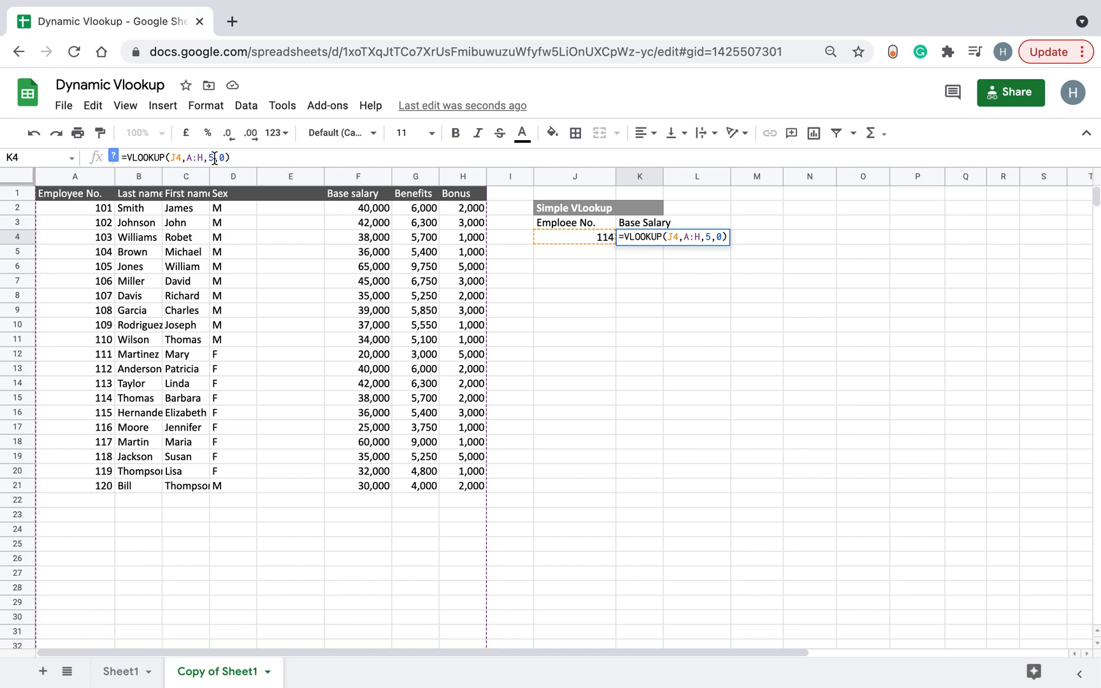
Delete the blank column E in front of the Base salary column.
{"action": "left_click", "coordinate": [296, 177]}
{"action": "right_click", "coordinate": [297, 177]}
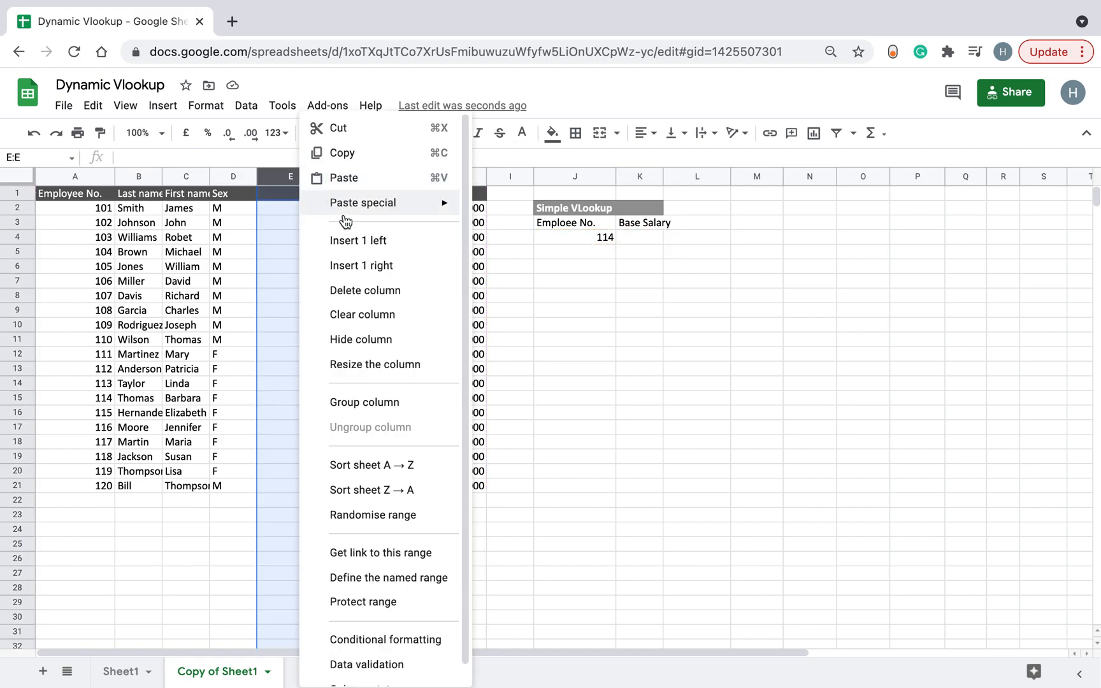
{"action": "left_click", "coordinate": [362, 286]}
{"action": "left_click", "coordinate": [523, 249]}
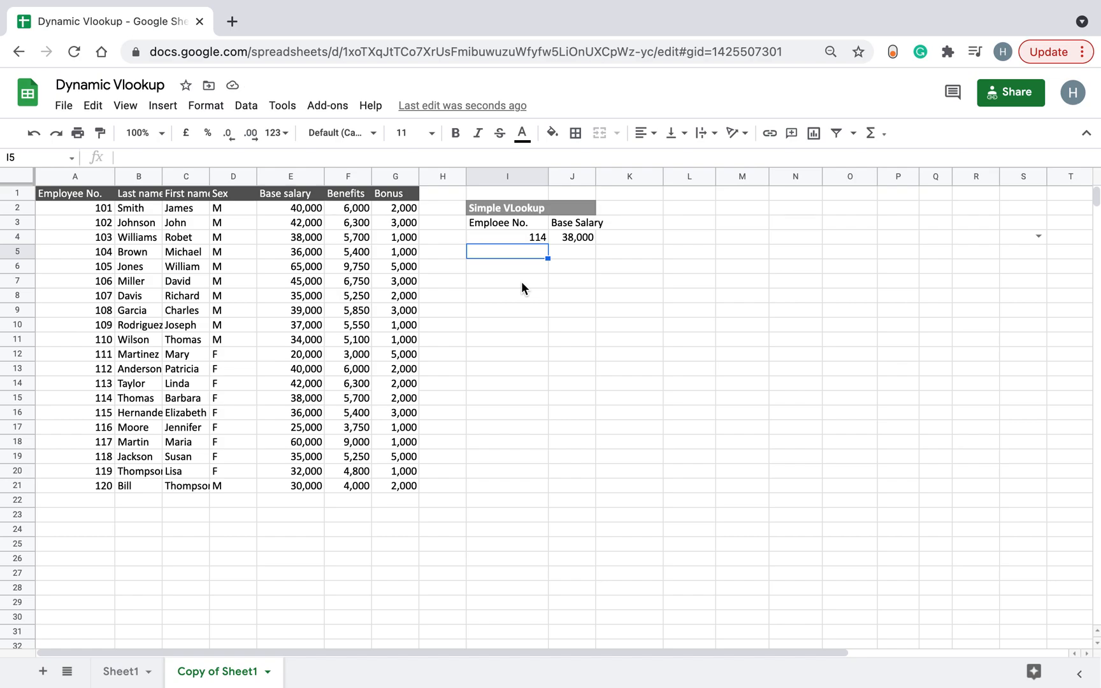
Enter the array formula ={A2:A8,D2:D8} in cell L3 to place the employee number and sex columns side by side.
{"action": "left_click", "coordinate": [683, 224]}
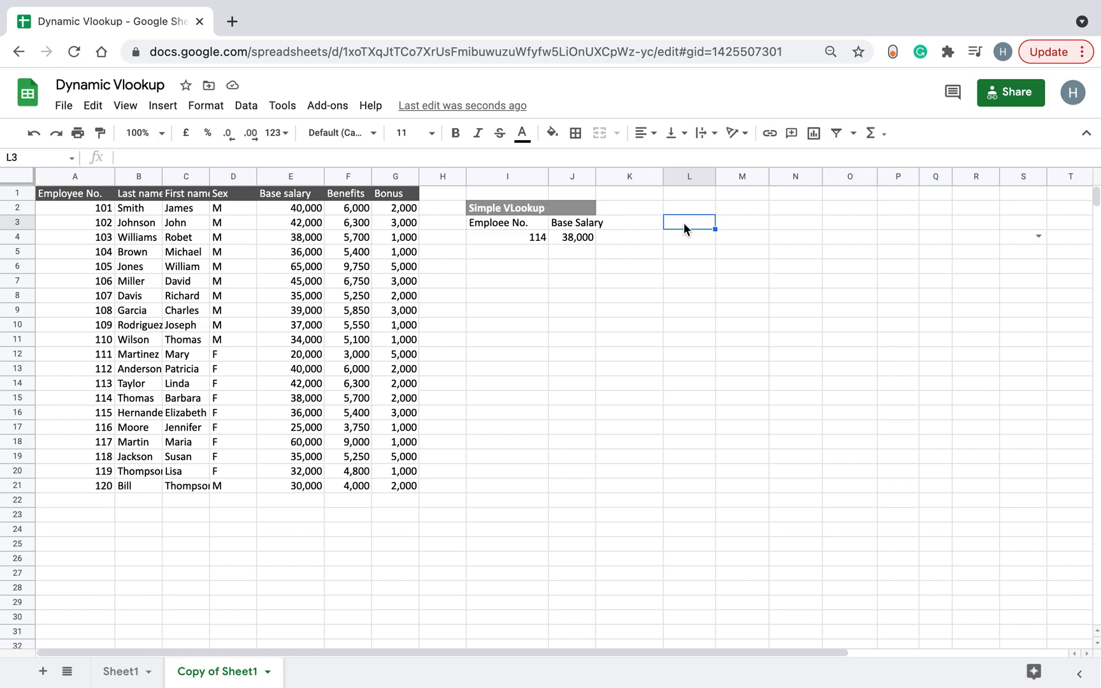
{"action": "type", "text": "={A2"}
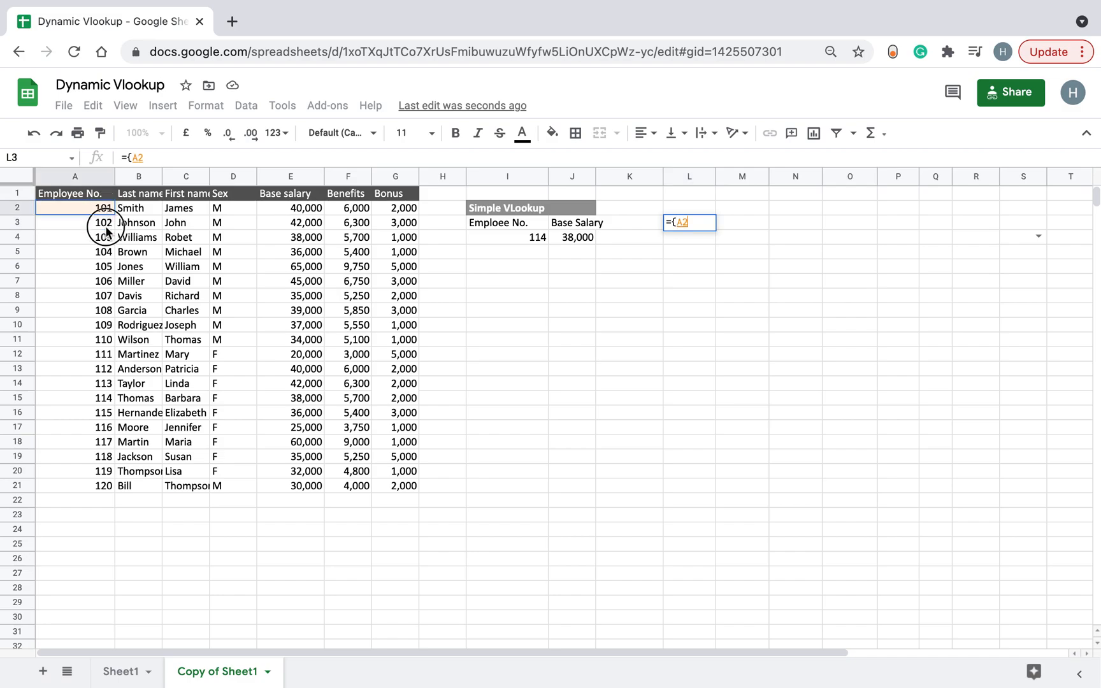
{"action": "left_click_drag", "start_coordinate": [107, 231], "coordinate": [103, 296]}
{"action": "type", "text": ","}
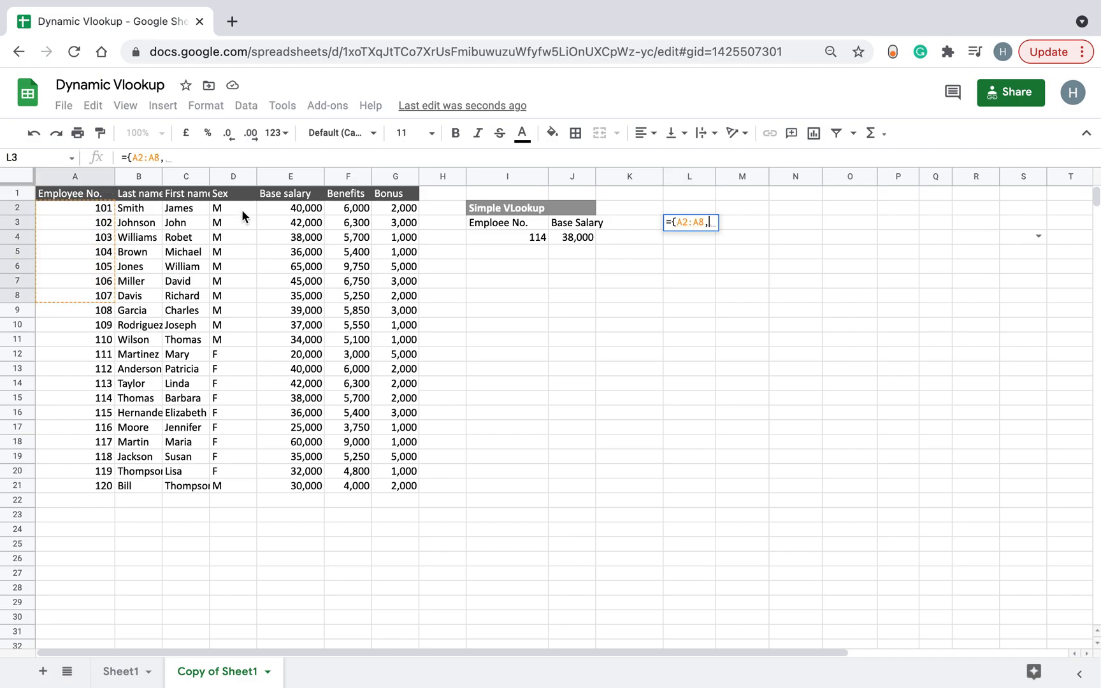
{"action": "left_click_drag", "start_coordinate": [247, 208], "coordinate": [230, 294]}
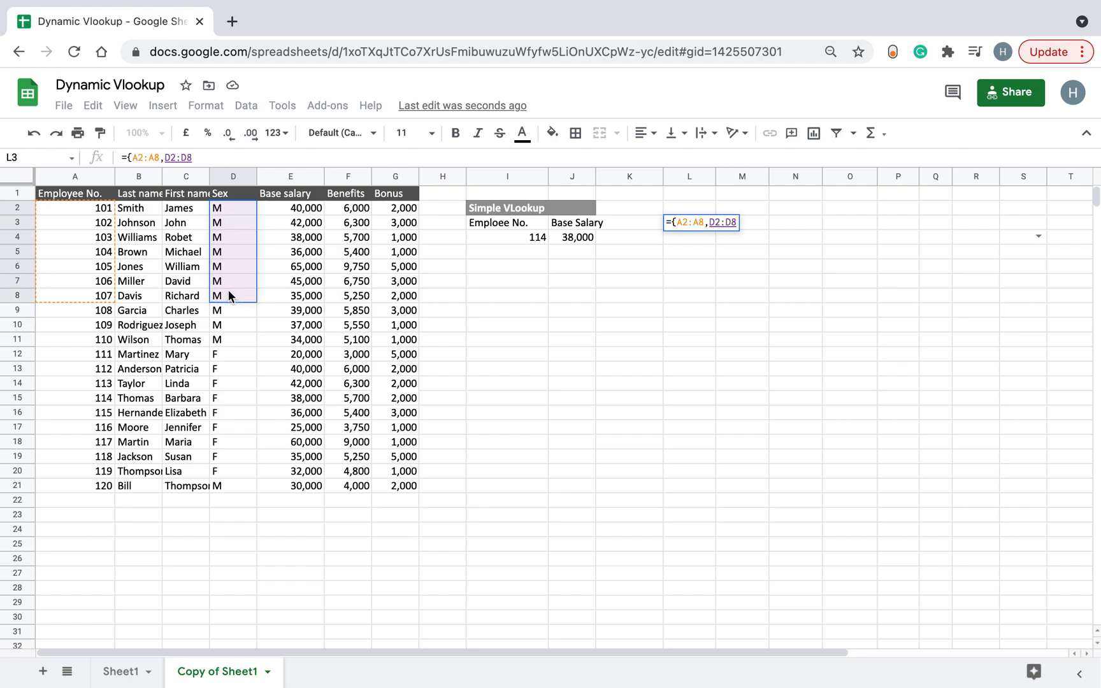
{"action": "type", "text": "}"}
{"action": "key", "text": "Return"}
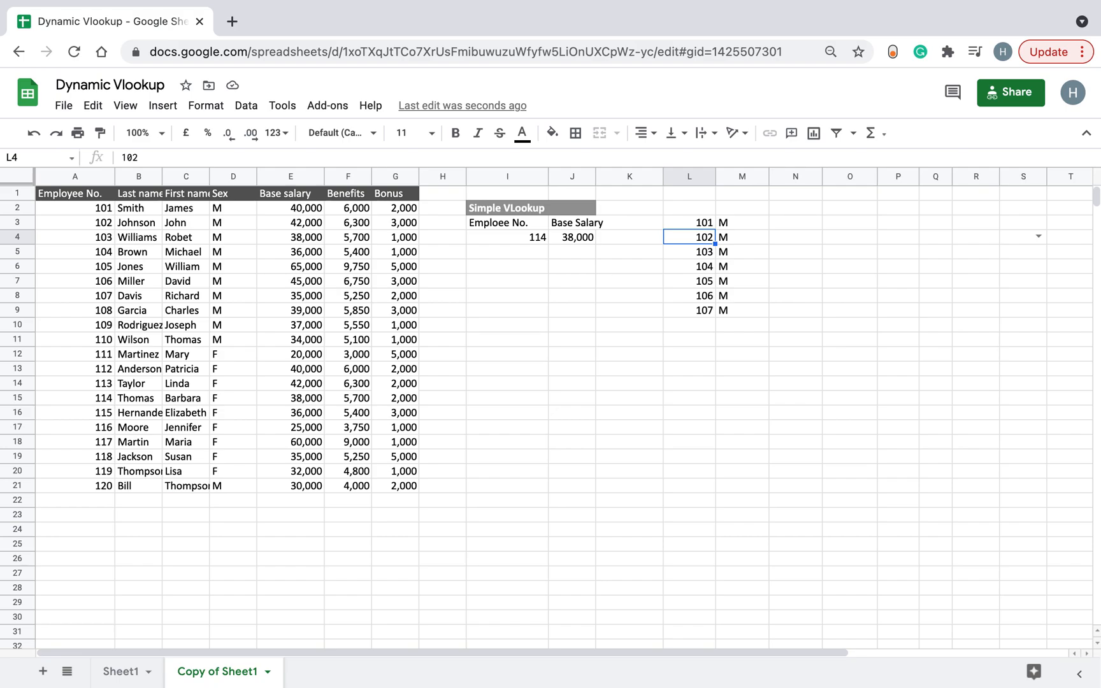
Enter the title "Dynamic Vlookup" in I6 and apply the formatting of the "Simple VLookup" title to it.
{"action": "left_click", "coordinate": [488, 264]}
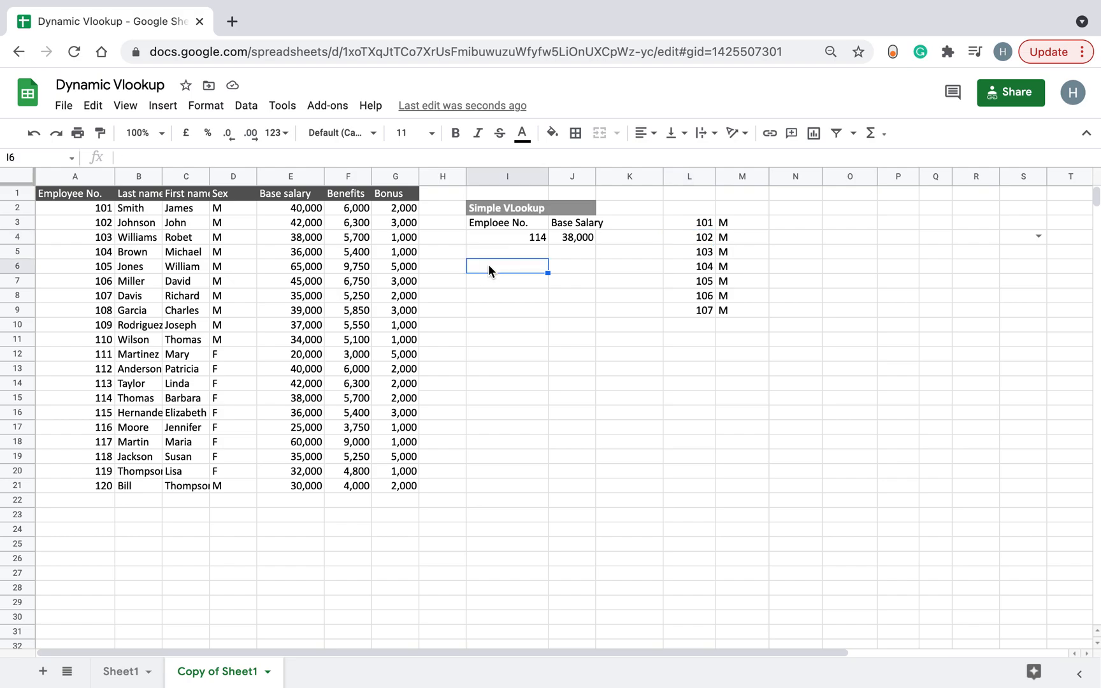
{"action": "type", "text": "Dyna"}
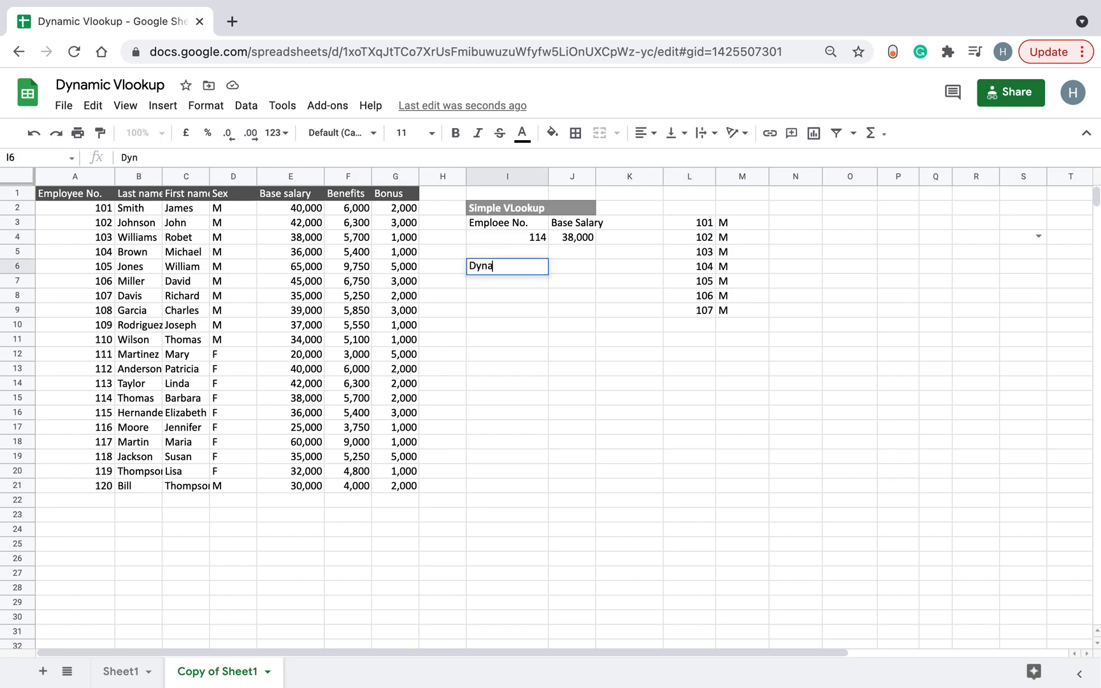
{"action": "type", "text": "mic Vlookup"}
{"action": "key", "text": "Return"}
{"action": "left_click", "coordinate": [528, 208]}
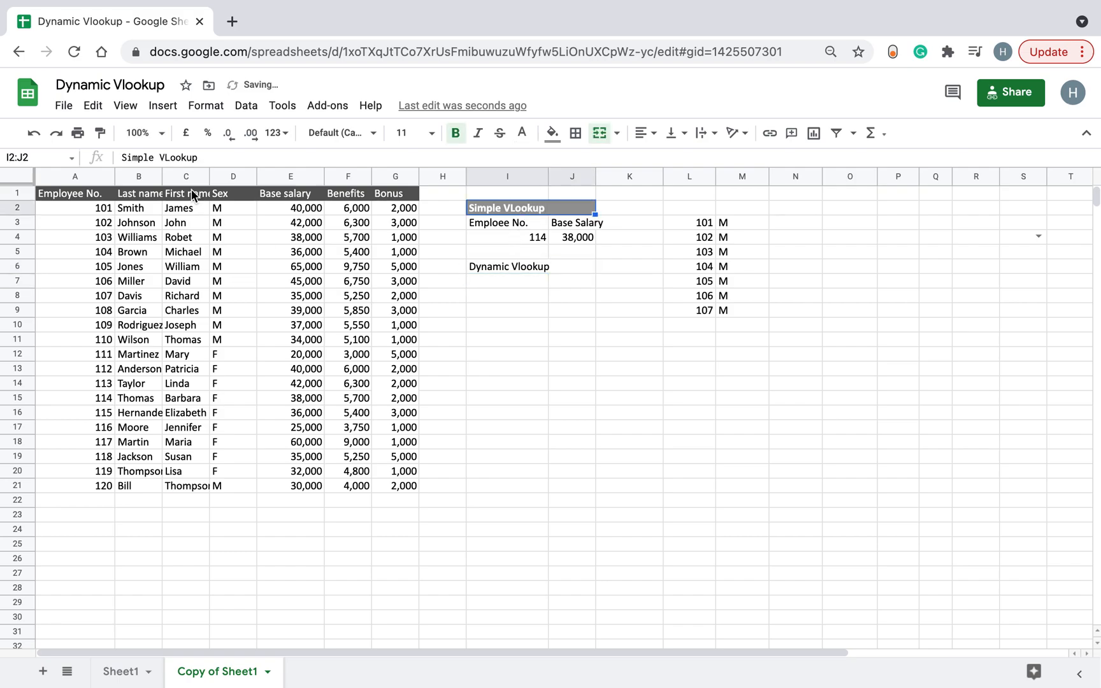
{"action": "left_click", "coordinate": [106, 134]}
{"action": "left_click", "coordinate": [507, 263]}
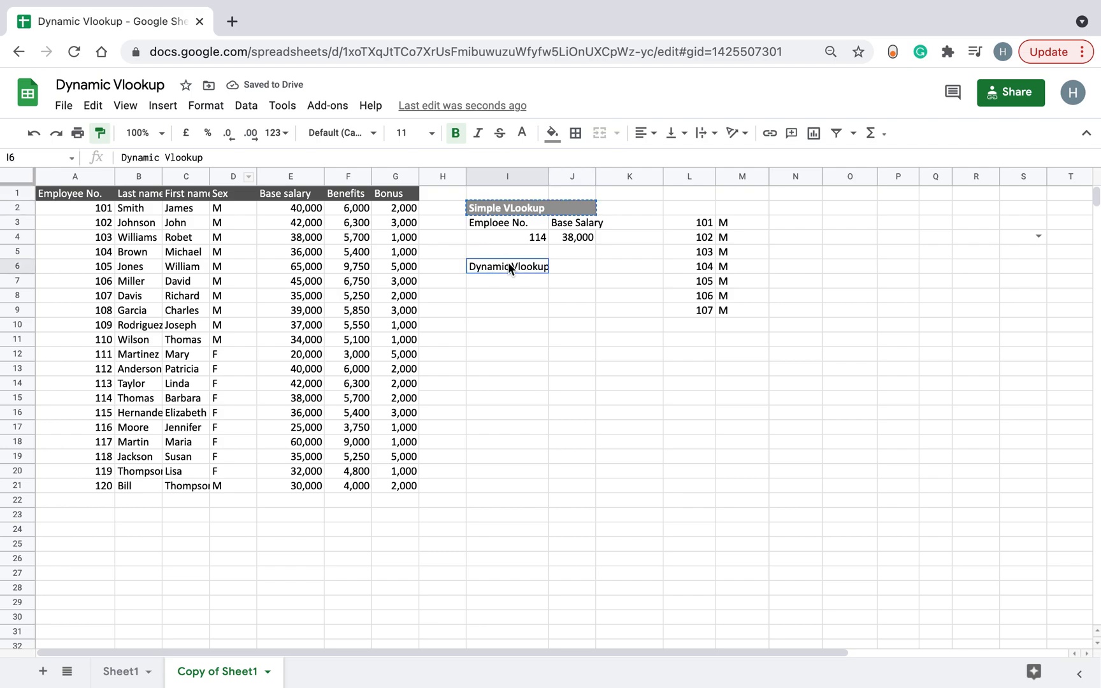
Copy the simple lookup block I3:J4 and paste it below the Dynamic Vlookup title, starting at I7.
{"action": "left_click_drag", "start_coordinate": [519, 223], "coordinate": [565, 238]}
{"action": "key", "text": "ctrl+c"}
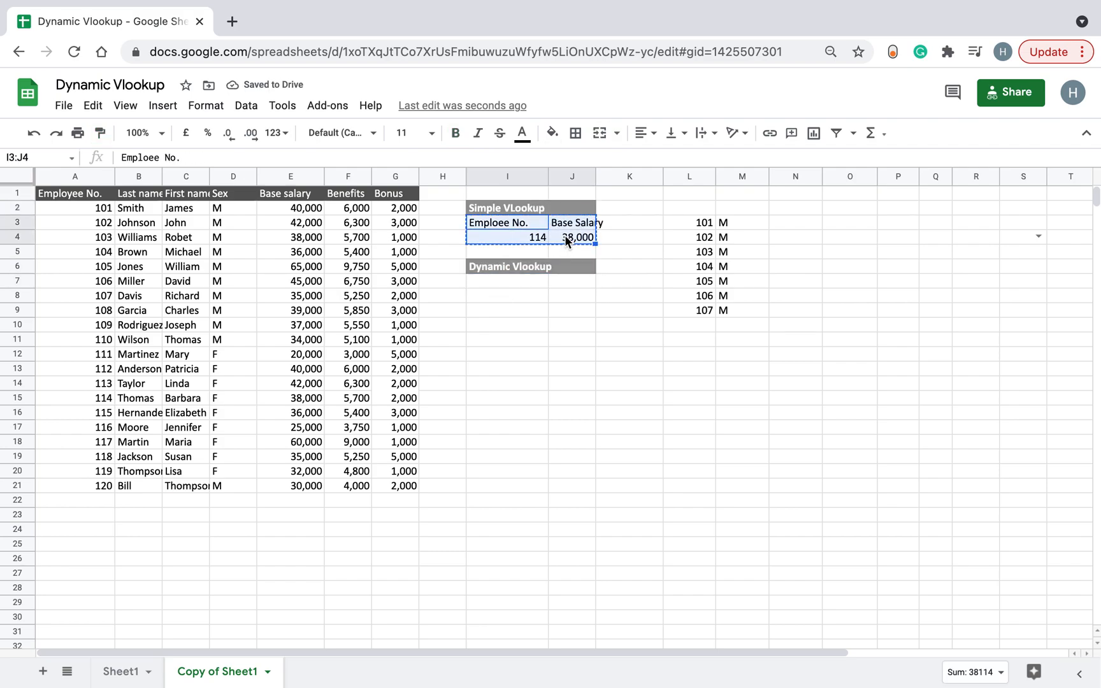
{"action": "left_click", "coordinate": [535, 279]}
{"action": "key", "text": "ctrl+v"}
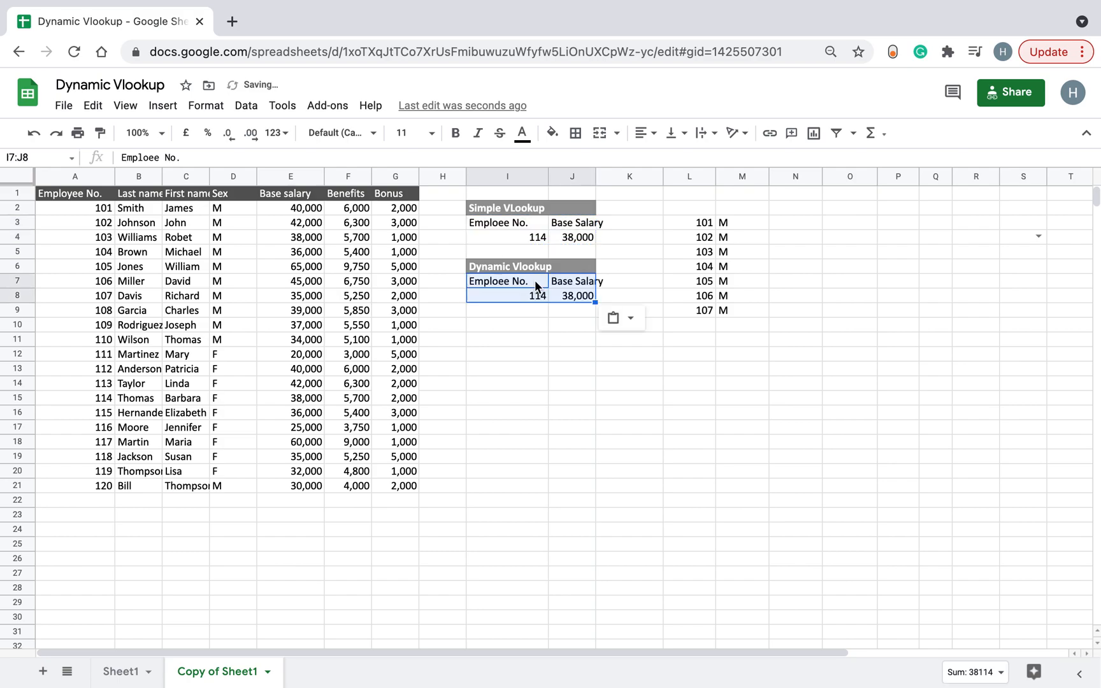
Change the formula in J8 to =VLOOKUP(I8,{A:A,E:E},2,0) so it uses only the employee number and base salary columns.
{"action": "left_click", "coordinate": [561, 295]}
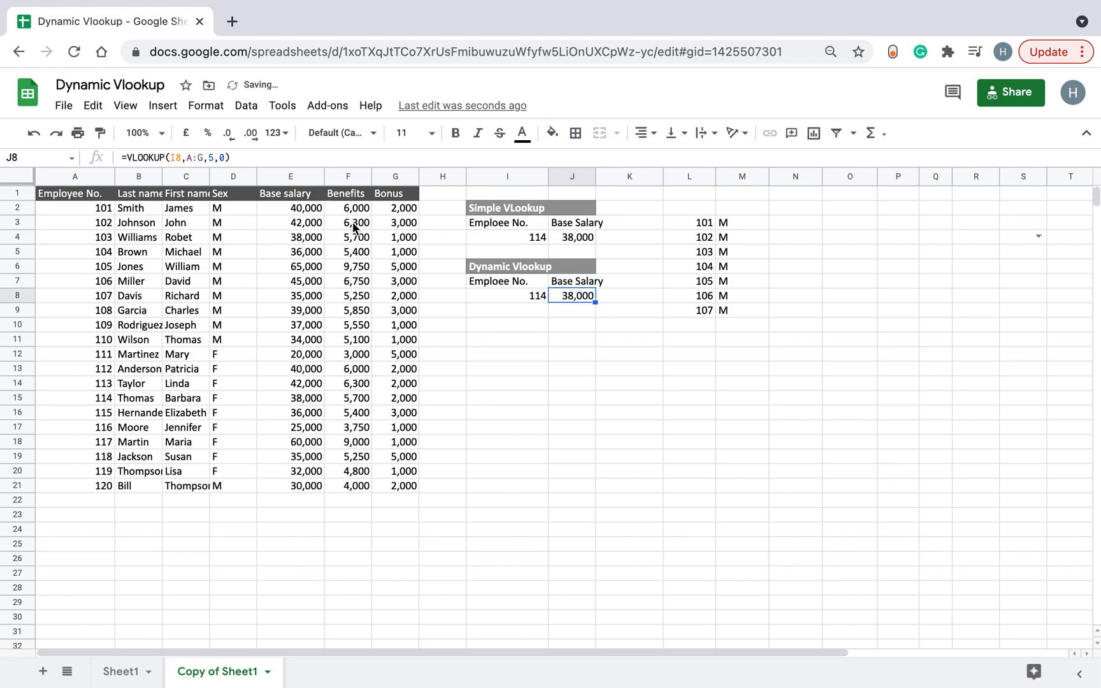
{"action": "left_click", "coordinate": [202, 157]}
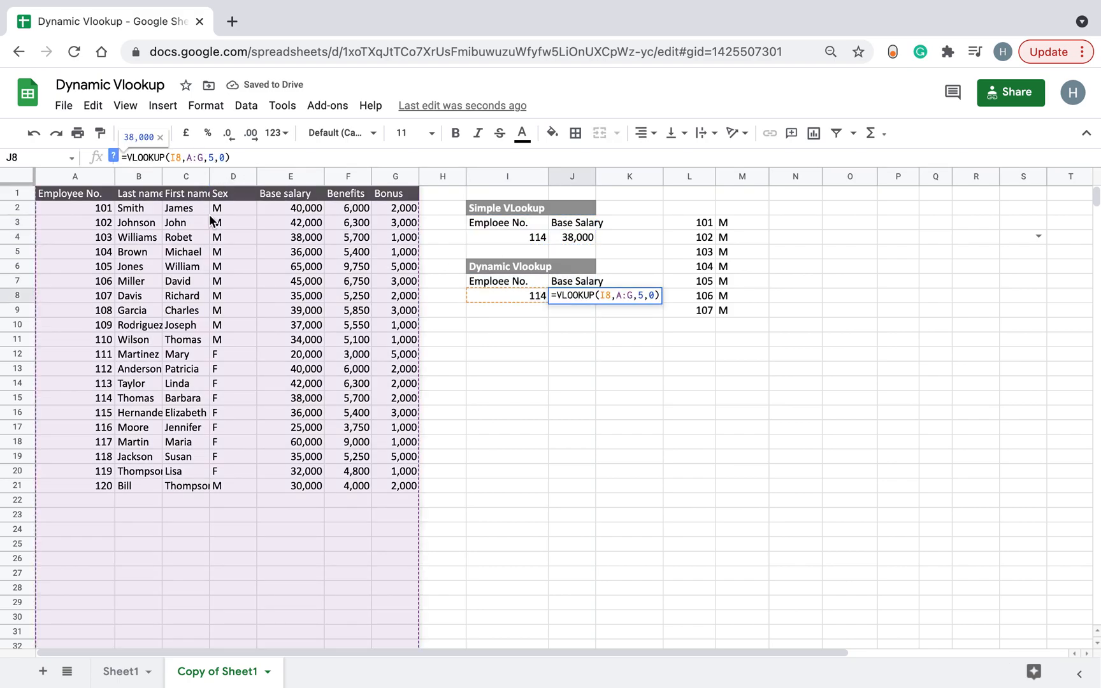
{"action": "key", "text": "BackSpace"}
{"action": "key", "text": "BackSpace"}
{"action": "key", "text": "BackSpace"}
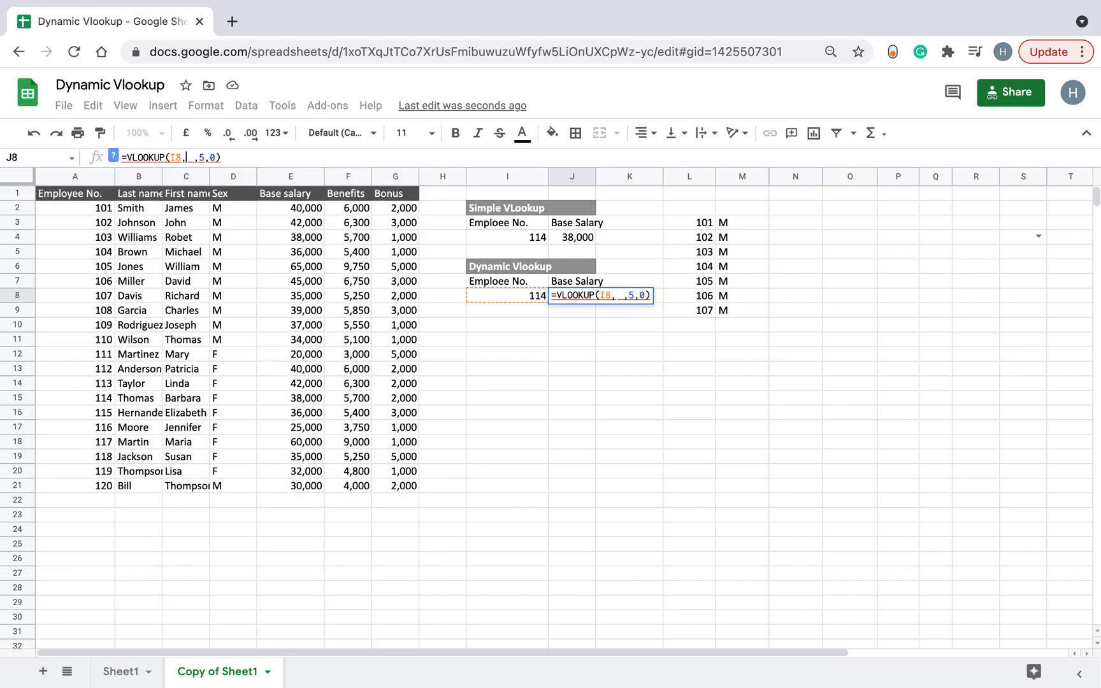
{"action": "type", "text": "{"}
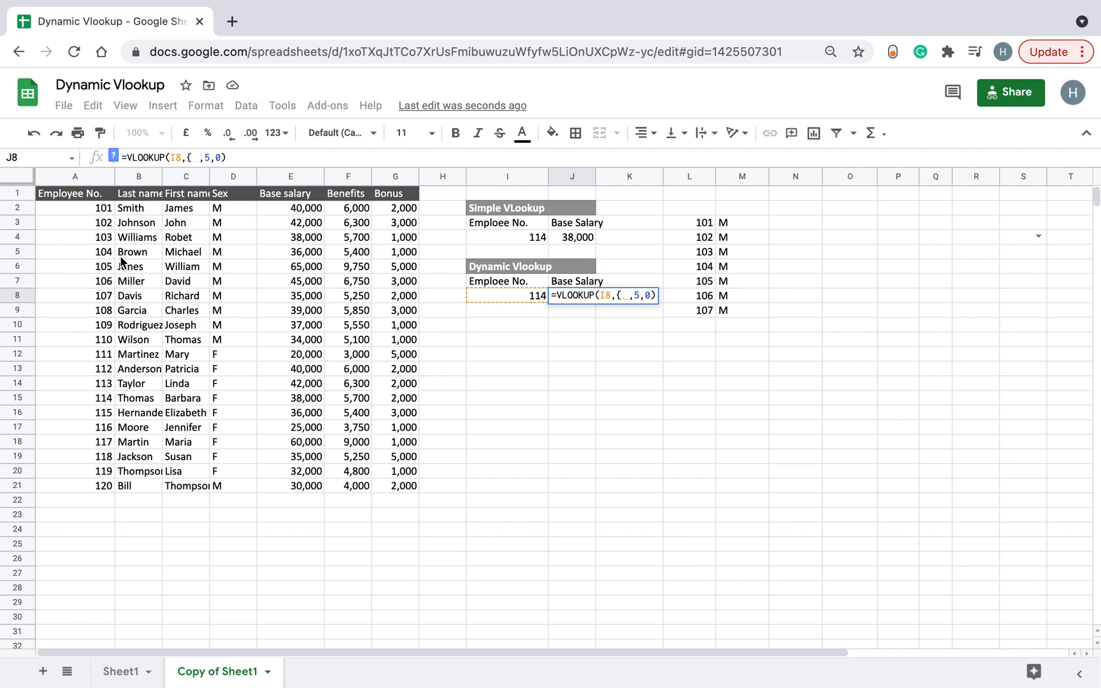
{"action": "left_click", "coordinate": [81, 177]}
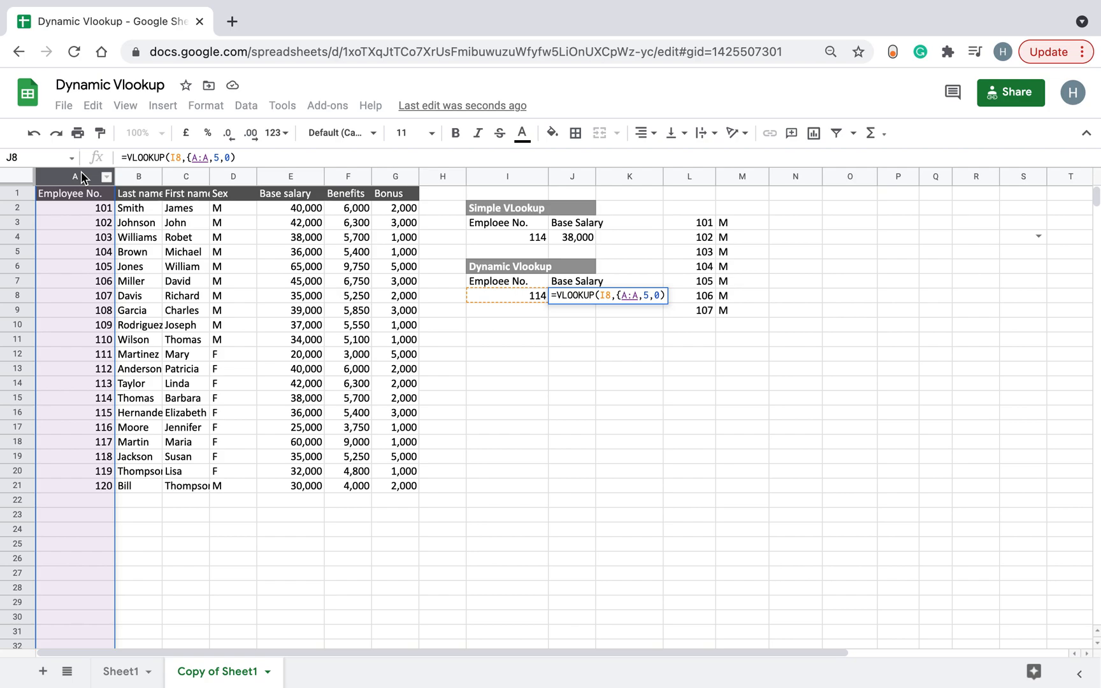
{"action": "type", "text": ","}
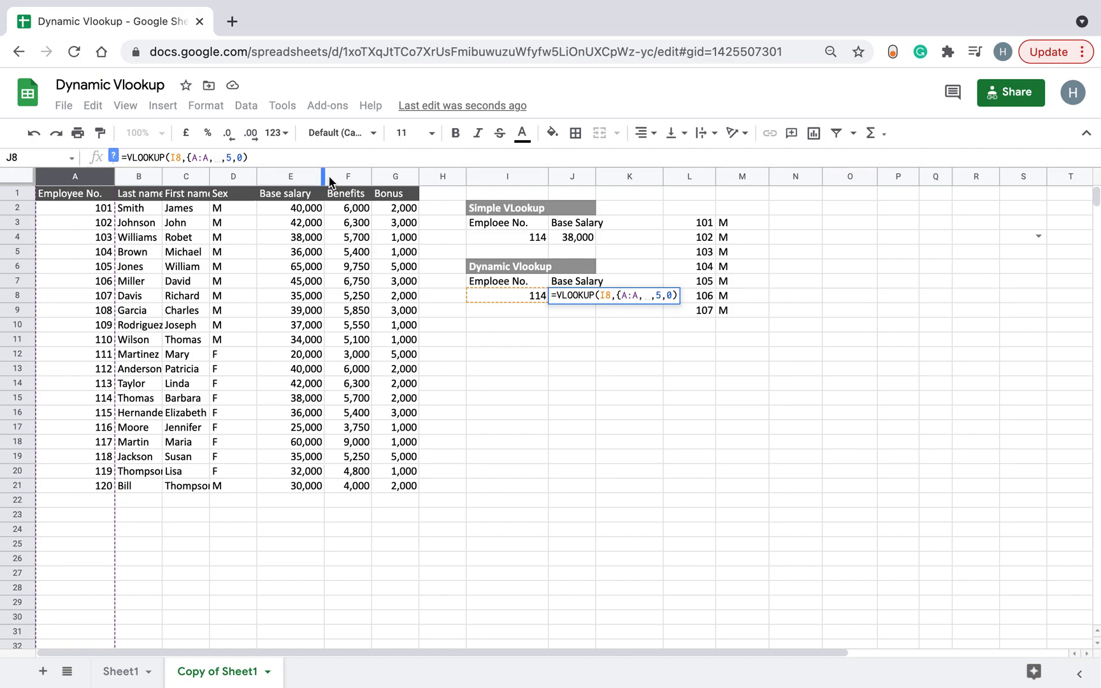
{"action": "left_click", "coordinate": [296, 172]}
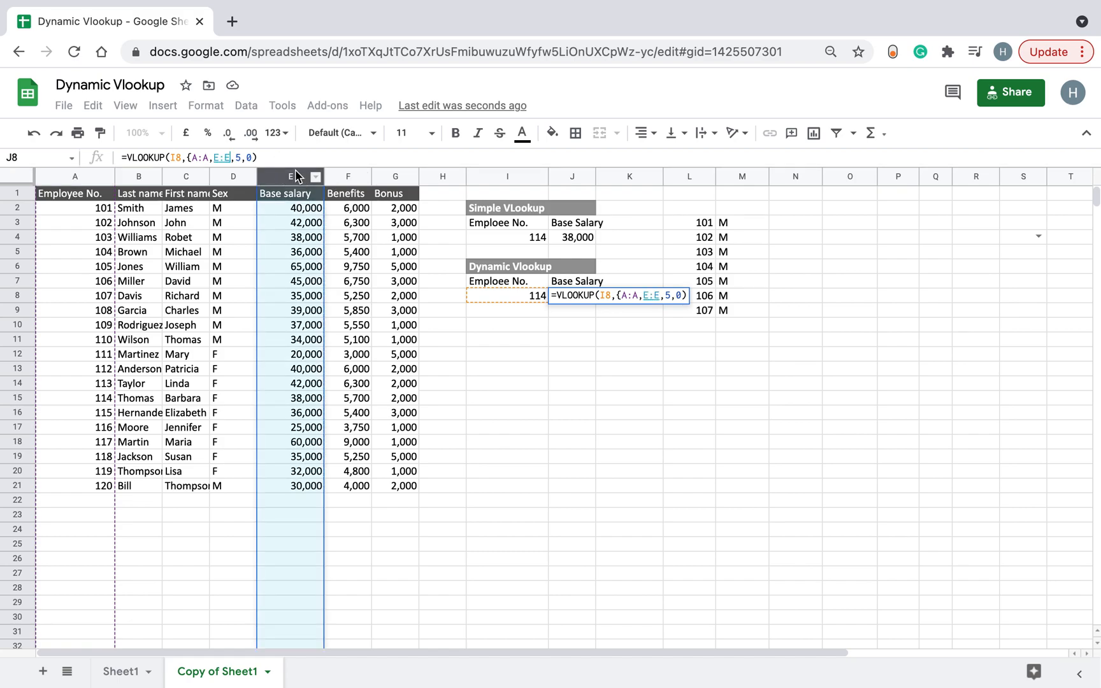
{"action": "type", "text": "}"}
{"action": "key", "text": "BackSpace"}
{"action": "type", "text": "2"}
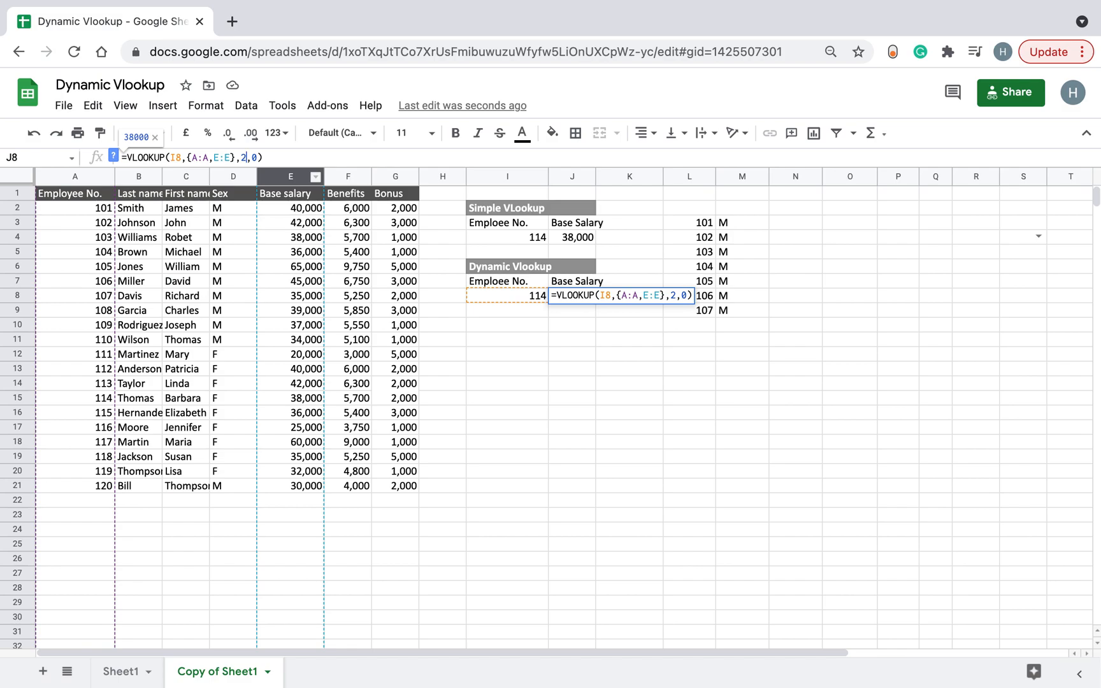
{"action": "key", "text": "Return"}
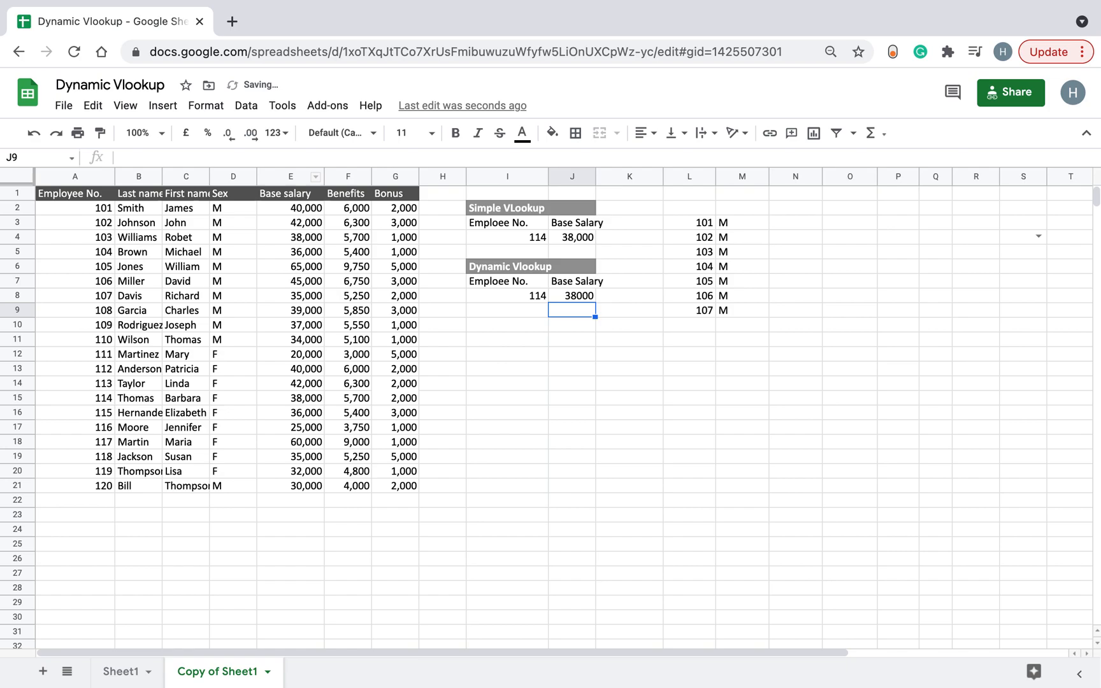
Set the employee number in I8 to 115 to test the dynamic lookup.
{"action": "key", "text": "Up"}
{"action": "key", "text": "Left"}
{"action": "type", "text": "11"}
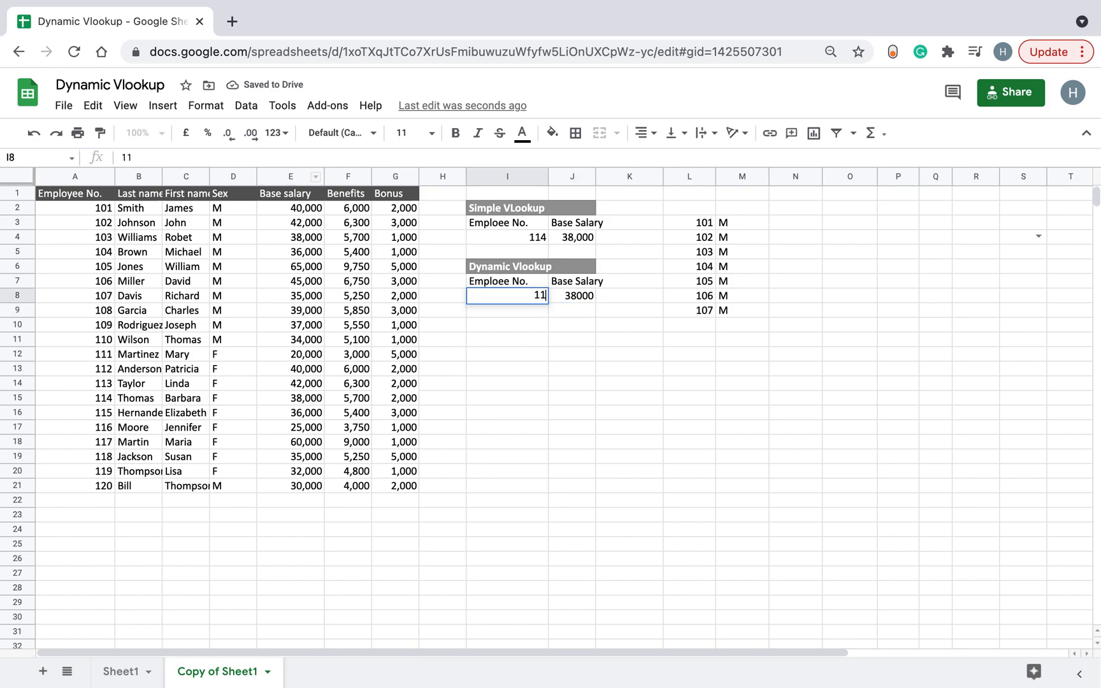
{"action": "type", "text": "5"}
{"action": "key", "text": "Return"}
Insert a blank column before the Base salary column and check the simple VLOOKUP formula in K4.
{"action": "left_click", "coordinate": [294, 177]}
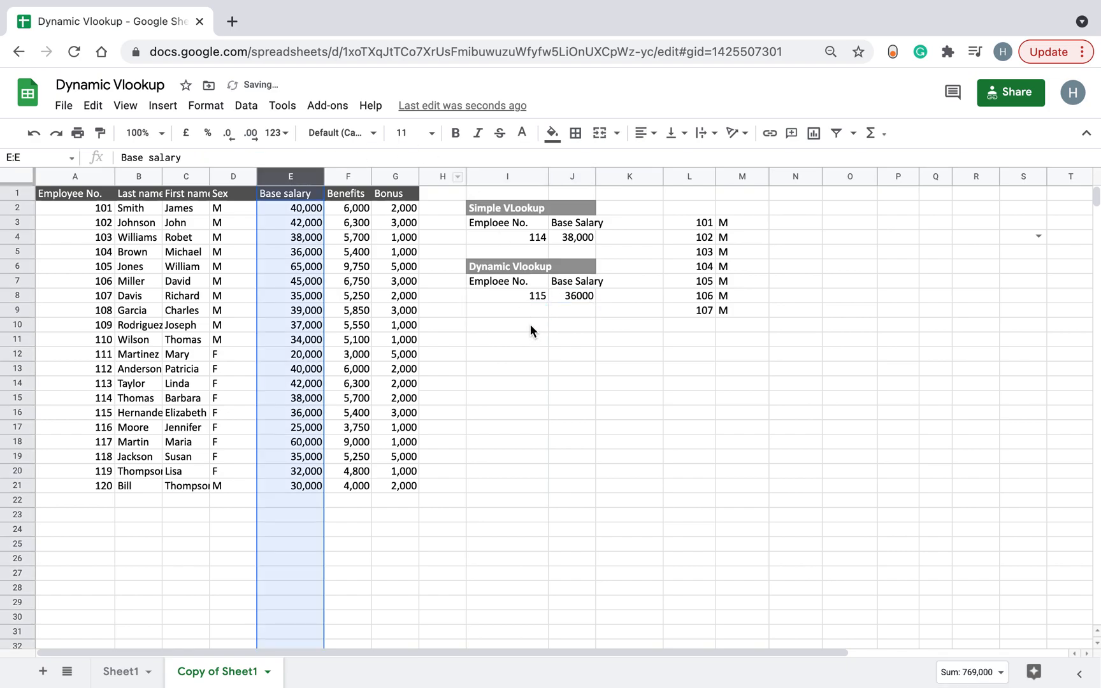
{"action": "left_click", "coordinate": [573, 301]}
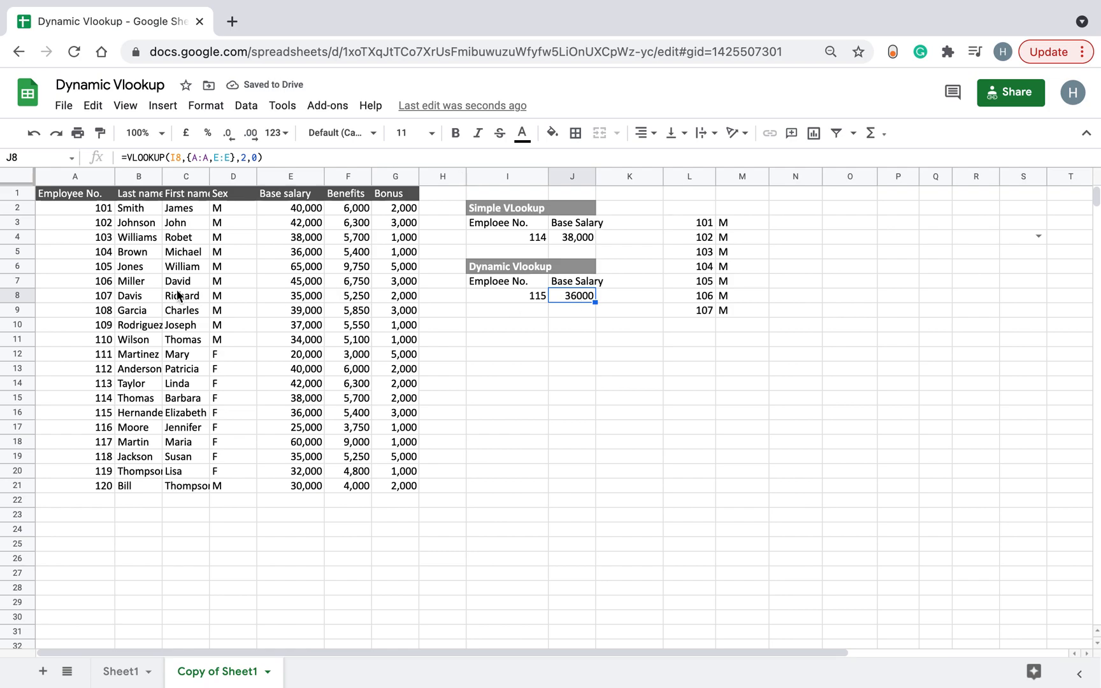
{"action": "left_click", "coordinate": [290, 180]}
{"action": "right_click", "coordinate": [290, 181]}
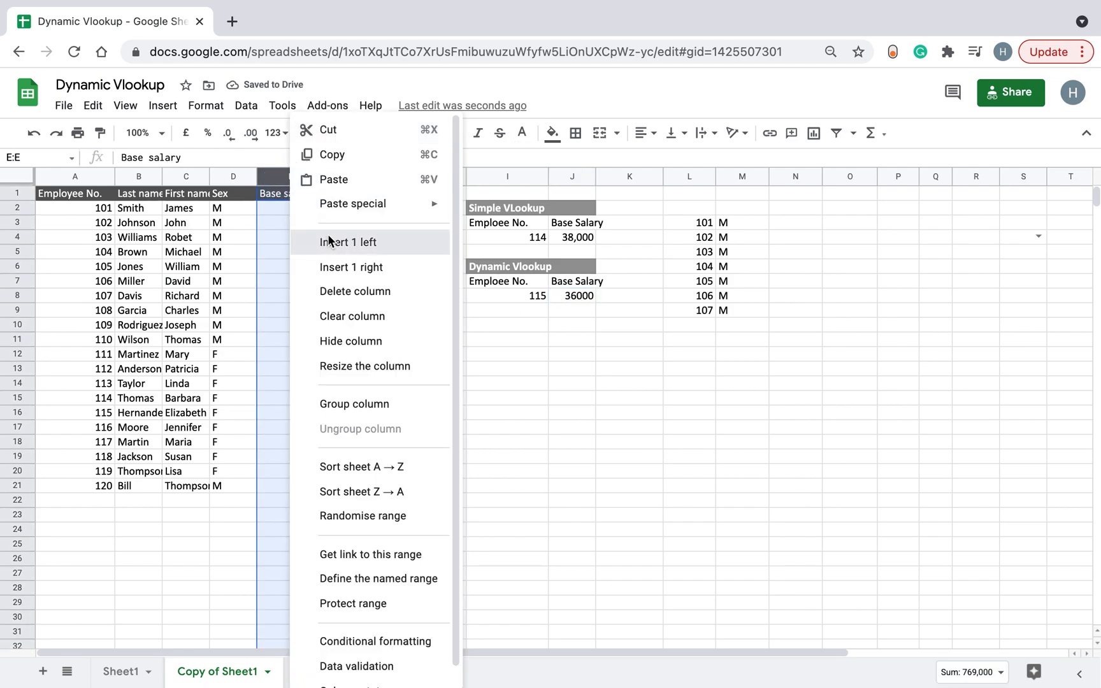
{"action": "left_click", "coordinate": [328, 241]}
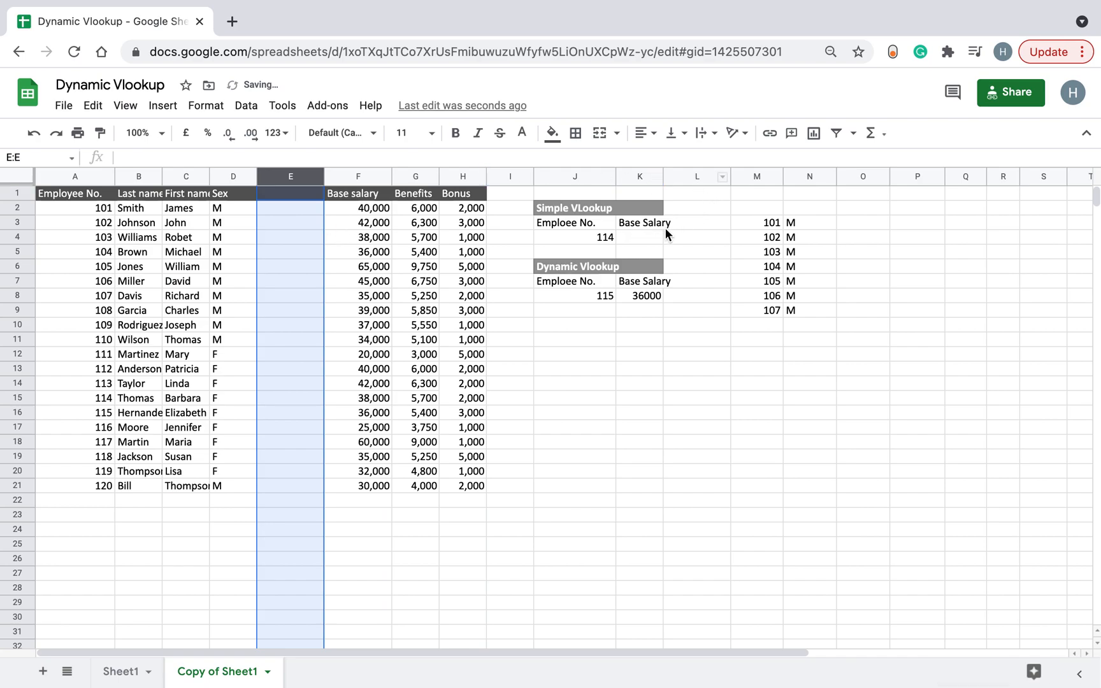
{"action": "left_click", "coordinate": [651, 237]}
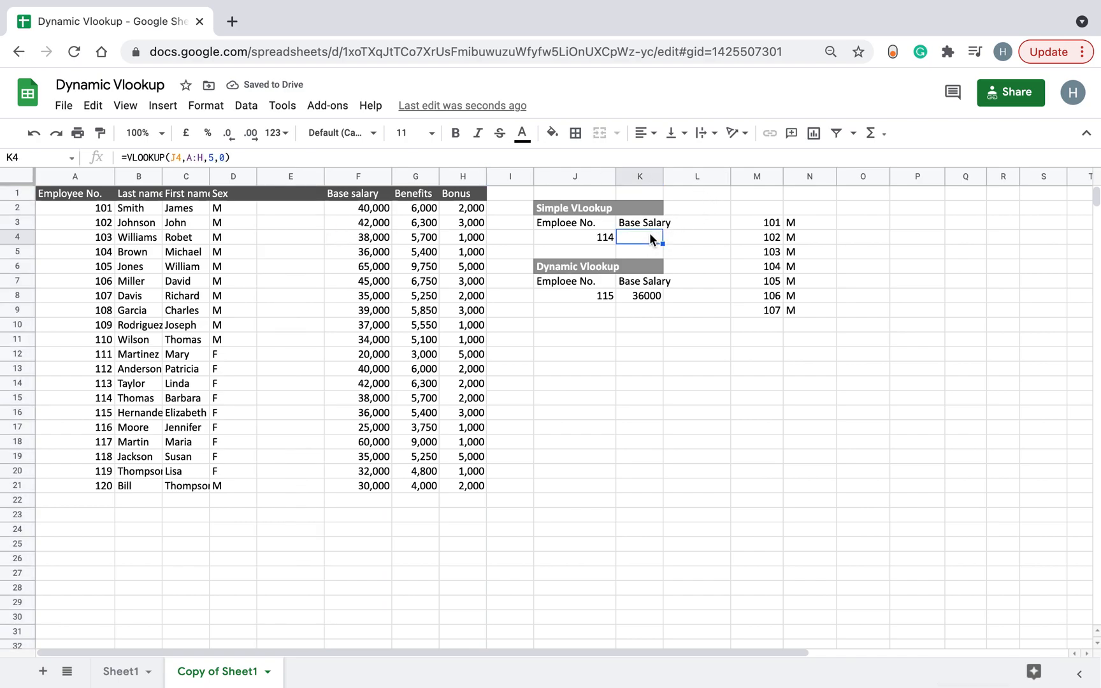
Compare the dynamic VLOOKUP formula in K8 with the simple VLOOKUP formula in K4.
{"action": "left_click", "coordinate": [651, 297]}
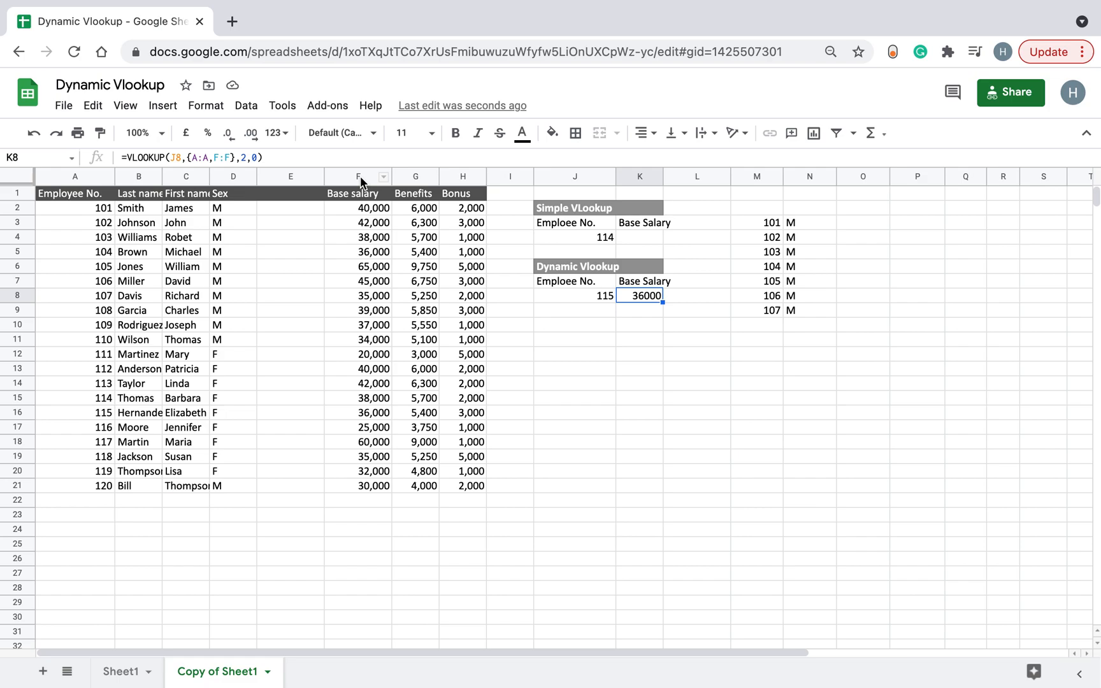
{"action": "left_click", "coordinate": [641, 233]}
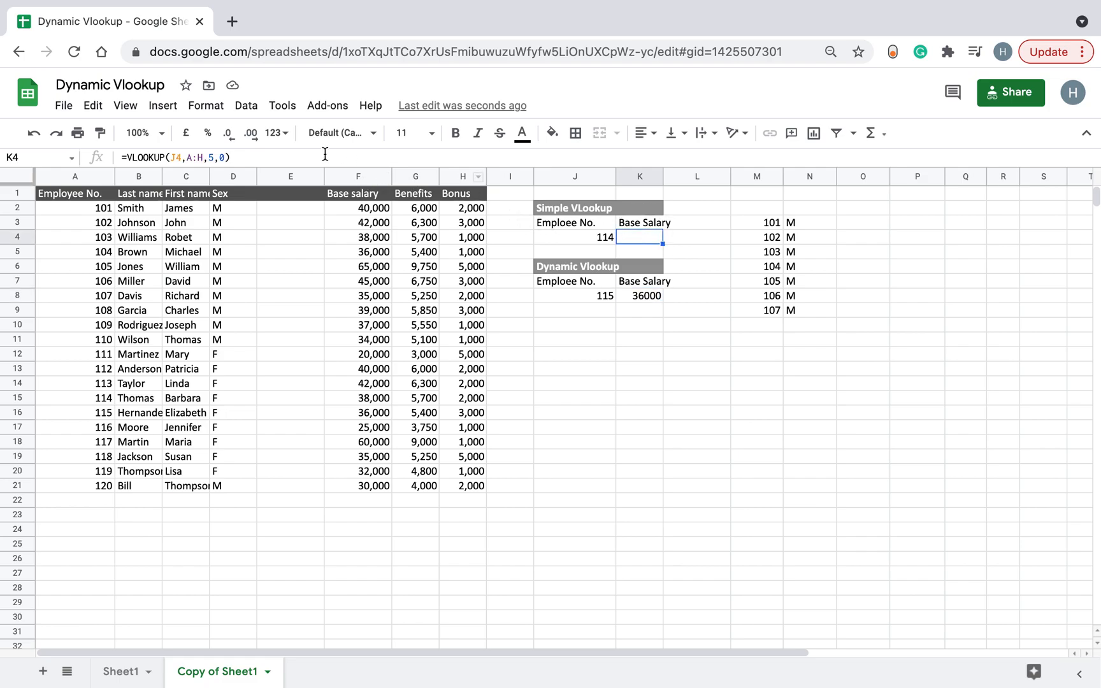
{"action": "type", "text": "5"}
{"action": "left_click", "coordinate": [627, 296]}
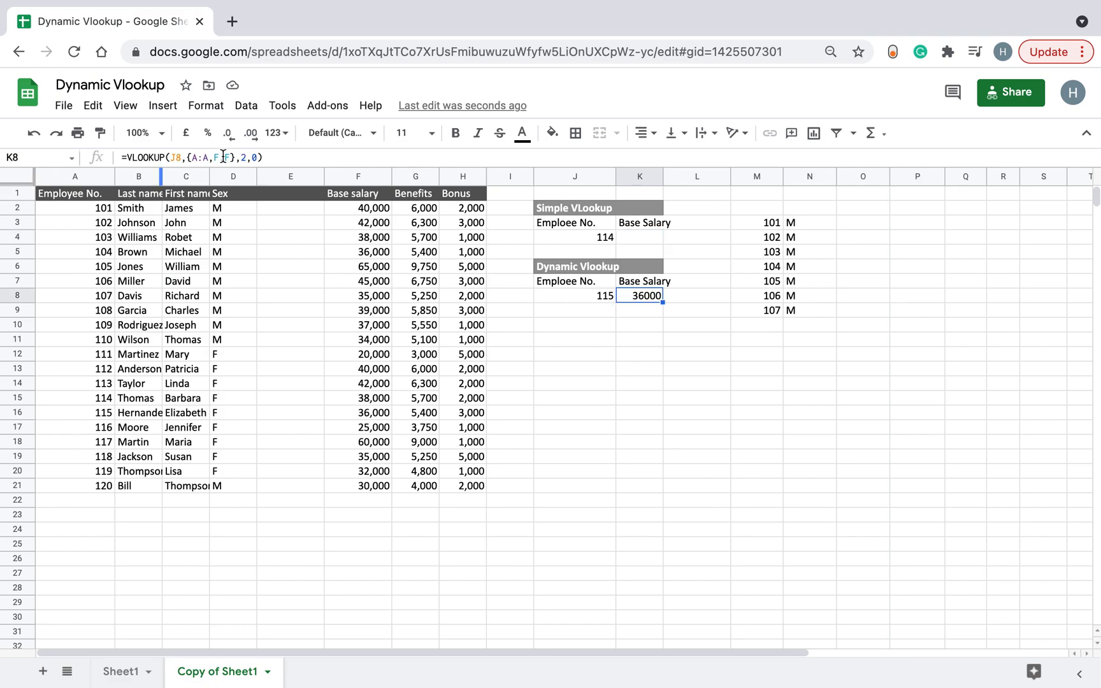
Delete the blank column E before Base salary and clear the leftover employee number and sex list starting at L3.
{"action": "left_click", "coordinate": [281, 177]}
{"action": "right_click", "coordinate": [283, 176]}
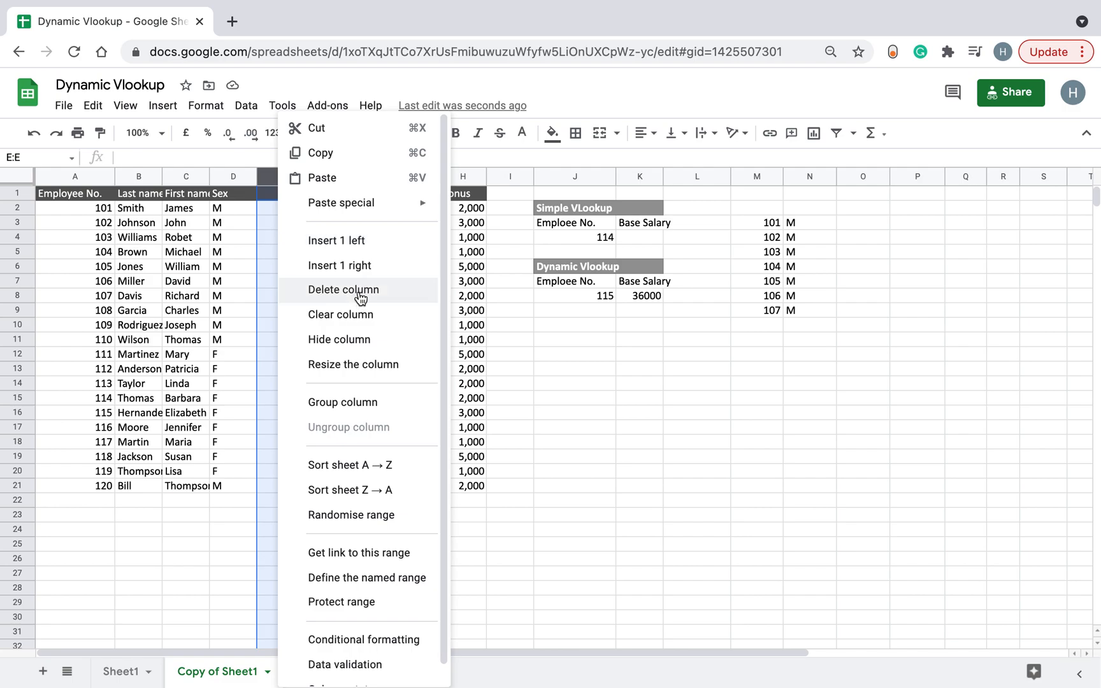
{"action": "left_click", "coordinate": [360, 294]}
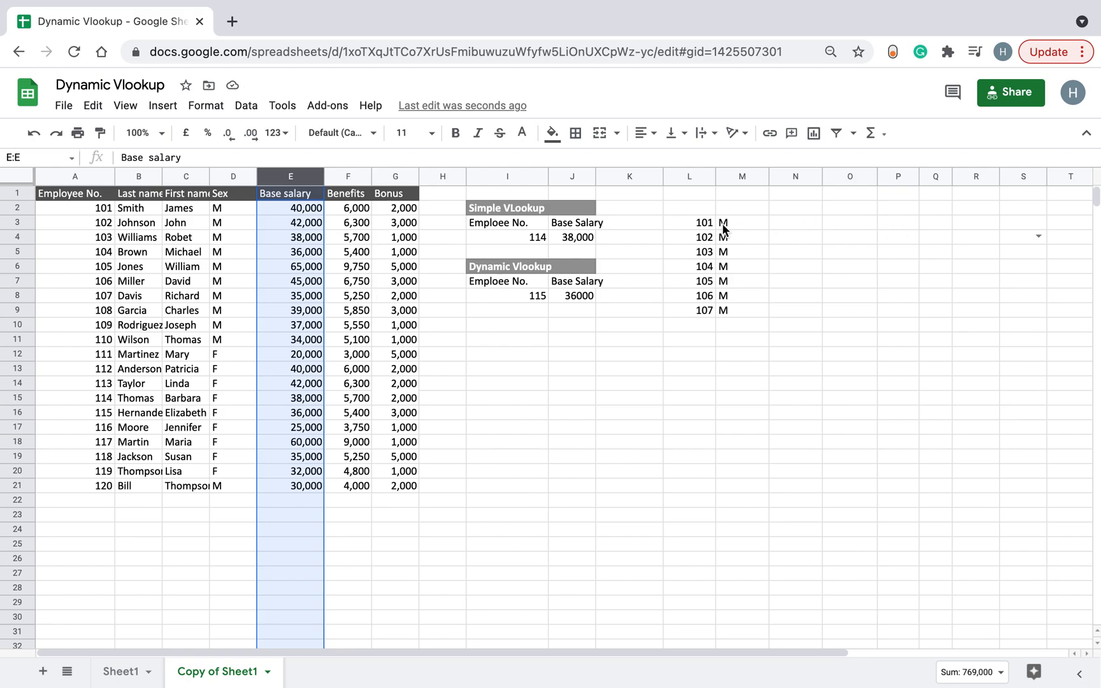
{"action": "left_click", "coordinate": [712, 224]}
{"action": "key", "text": "Delete"}
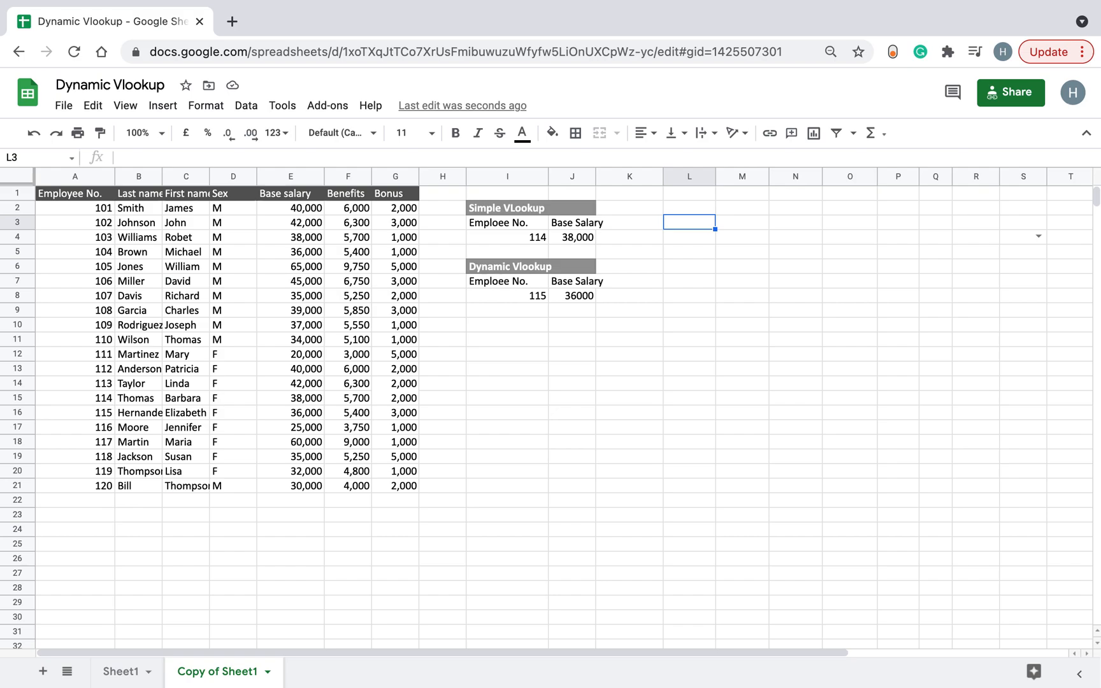
Enter the title Multiple Result Vlookup in I10 and give it the formatting of the Dynamic Vlookup title.
{"action": "left_click", "coordinate": [521, 325]}
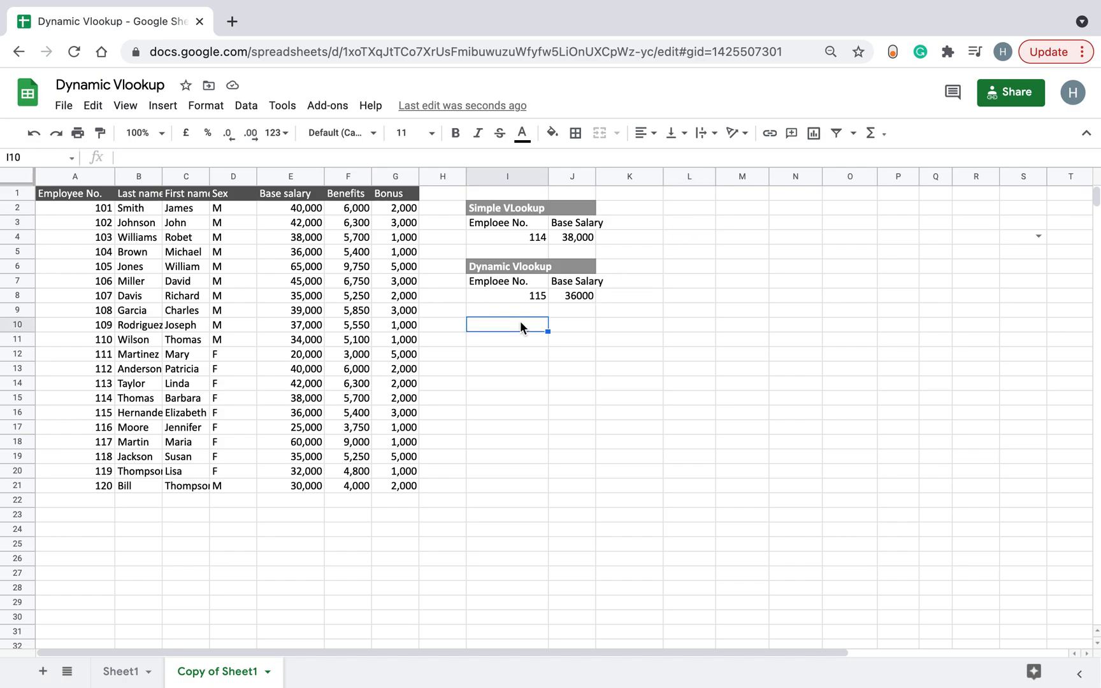
{"action": "type", "text": "Multiple"}
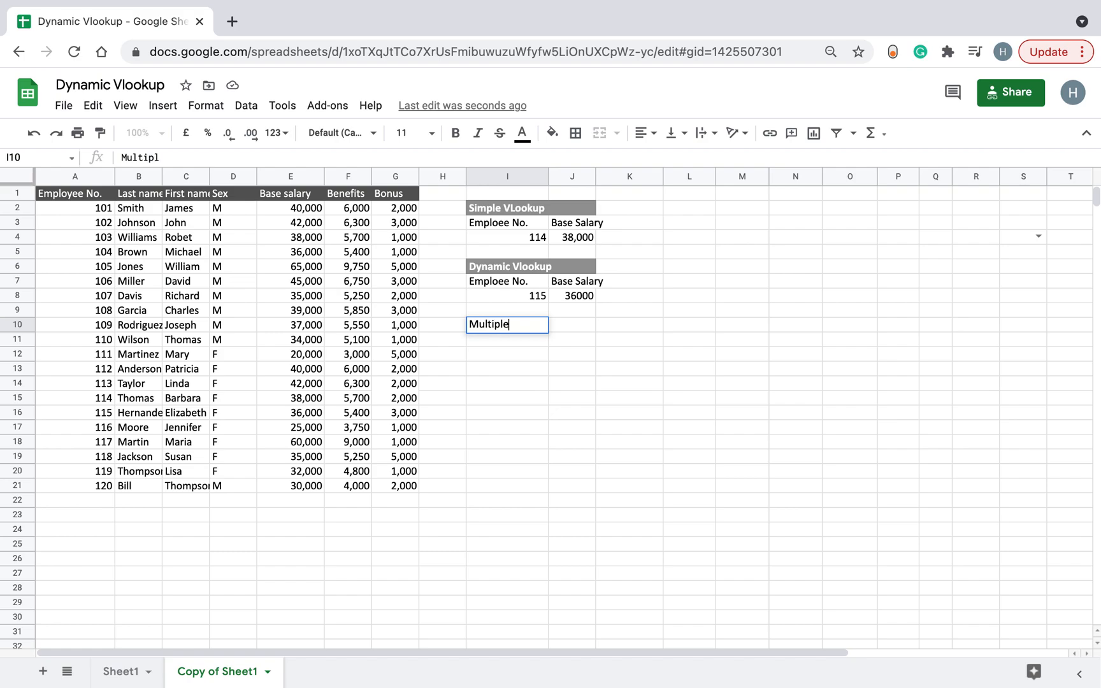
{"action": "type", "text": " Result Vlookup"}
{"action": "key", "text": "Return"}
{"action": "left_click", "coordinate": [534, 257]}
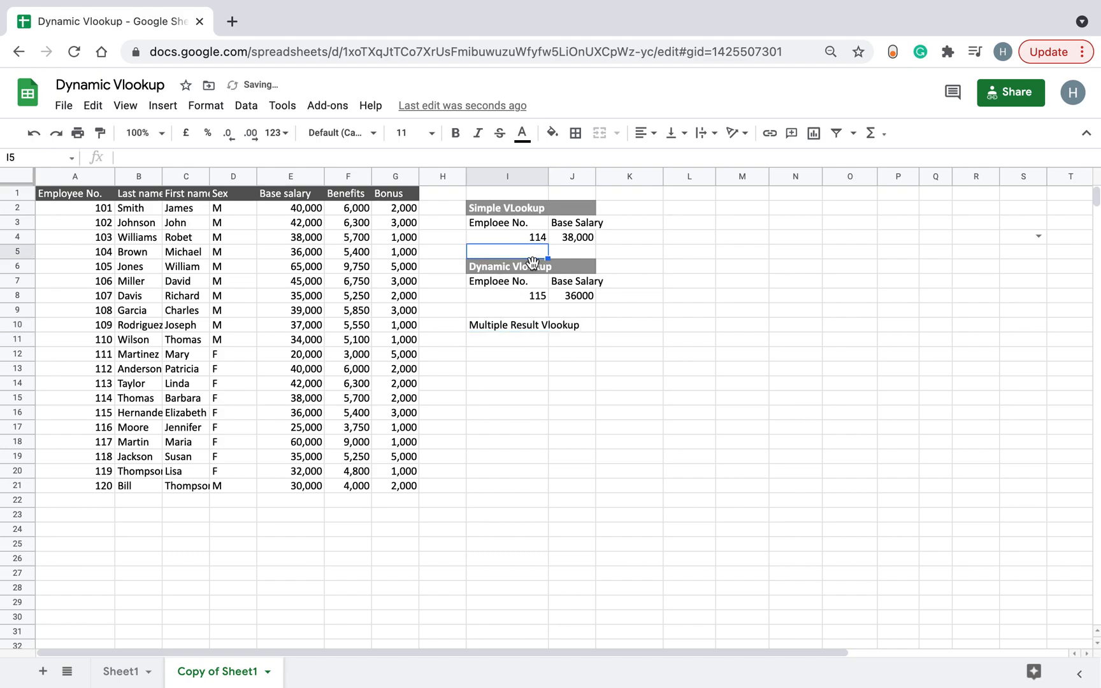
{"action": "left_click", "coordinate": [100, 135]}
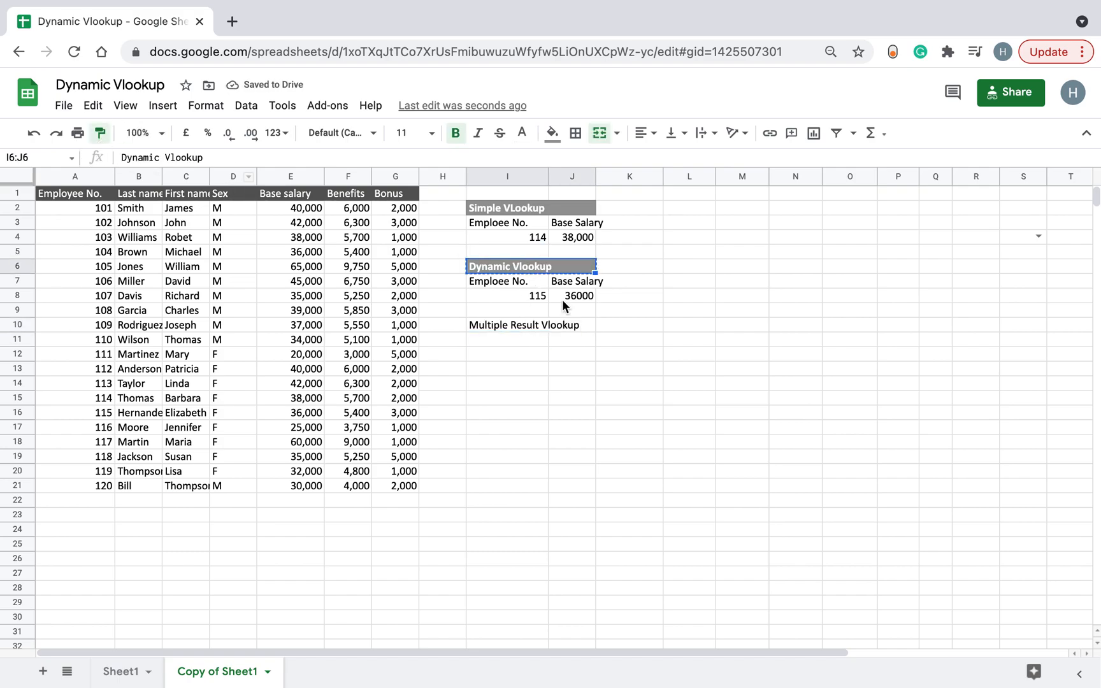
{"action": "left_click", "coordinate": [516, 325]}
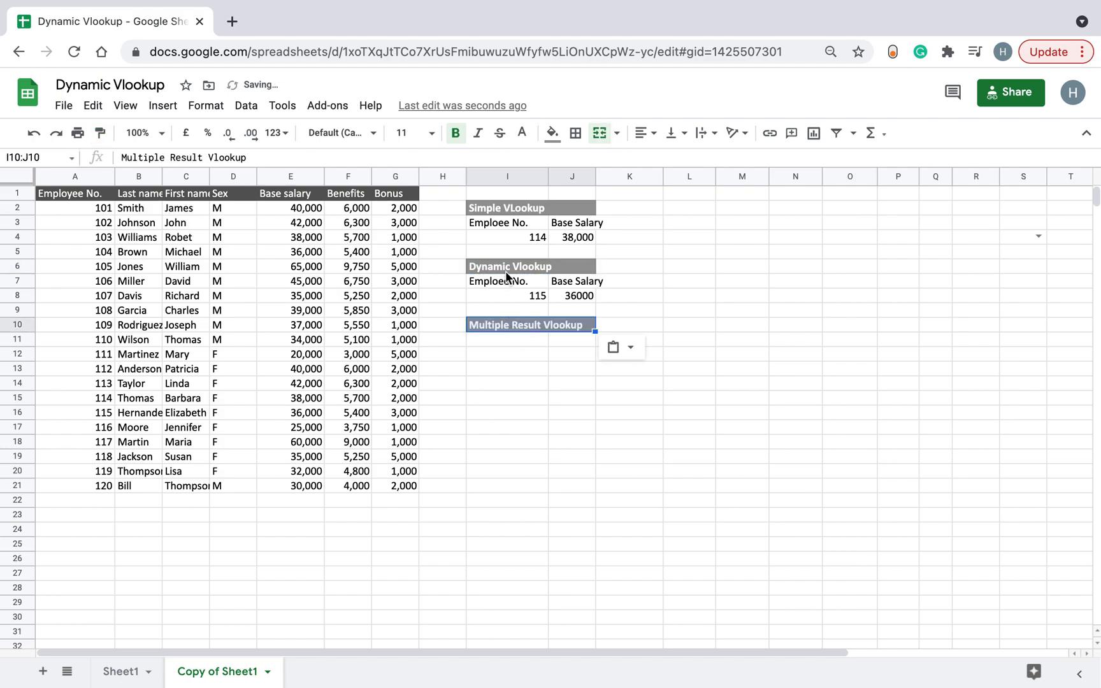
Copy the dynamic lookup block I7:J8 and paste it below the Multiple Result Vlookup title, starting at I11.
{"action": "left_click_drag", "start_coordinate": [513, 281], "coordinate": [573, 295]}
{"action": "key", "text": "ctrl+c"}
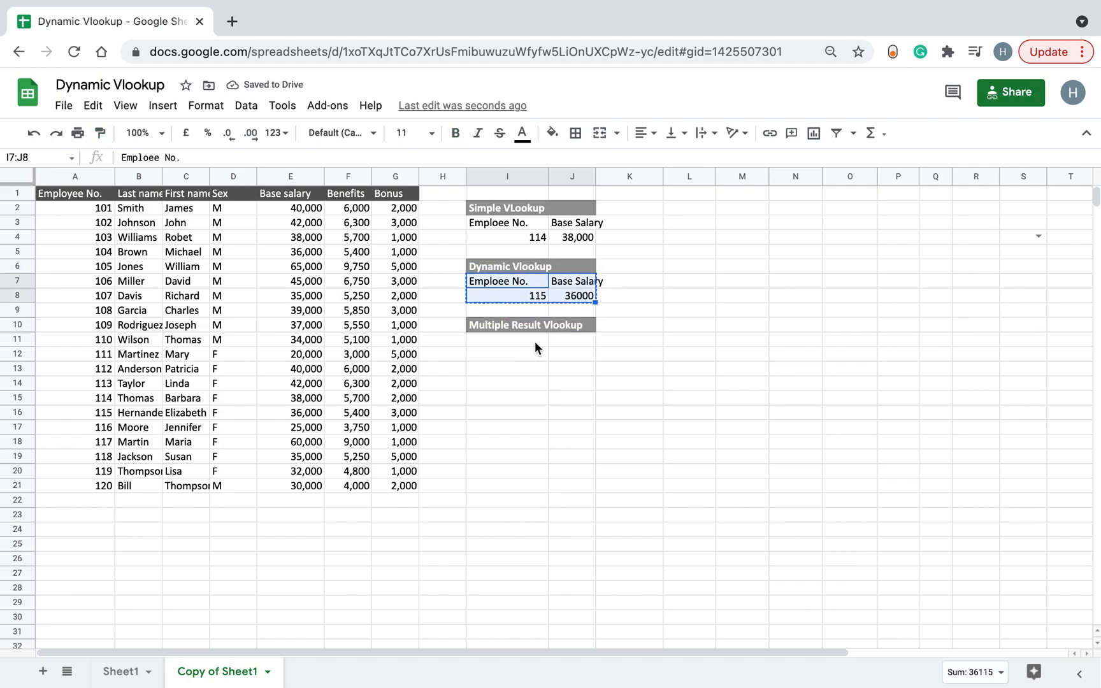
{"action": "left_click", "coordinate": [535, 342]}
{"action": "key", "text": "ctrl+v"}
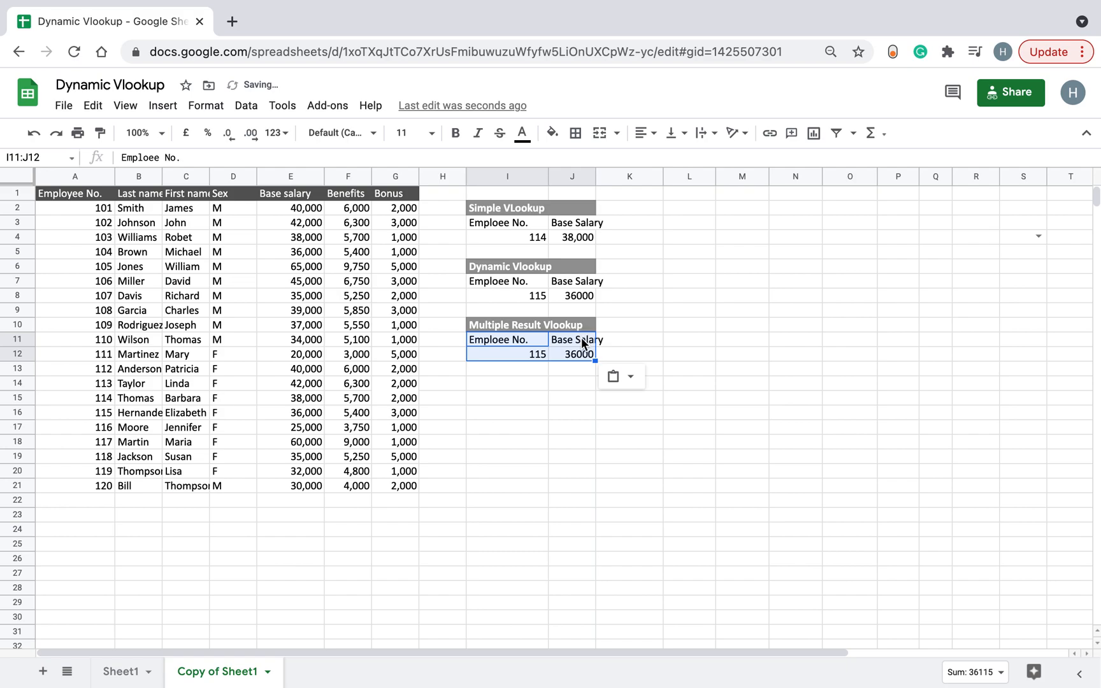
Enter the headers First Name, Last Name and Base Salary in J11, K11 and L11.
{"action": "left_click", "coordinate": [582, 342]}
{"action": "type", "text": "Fir"}
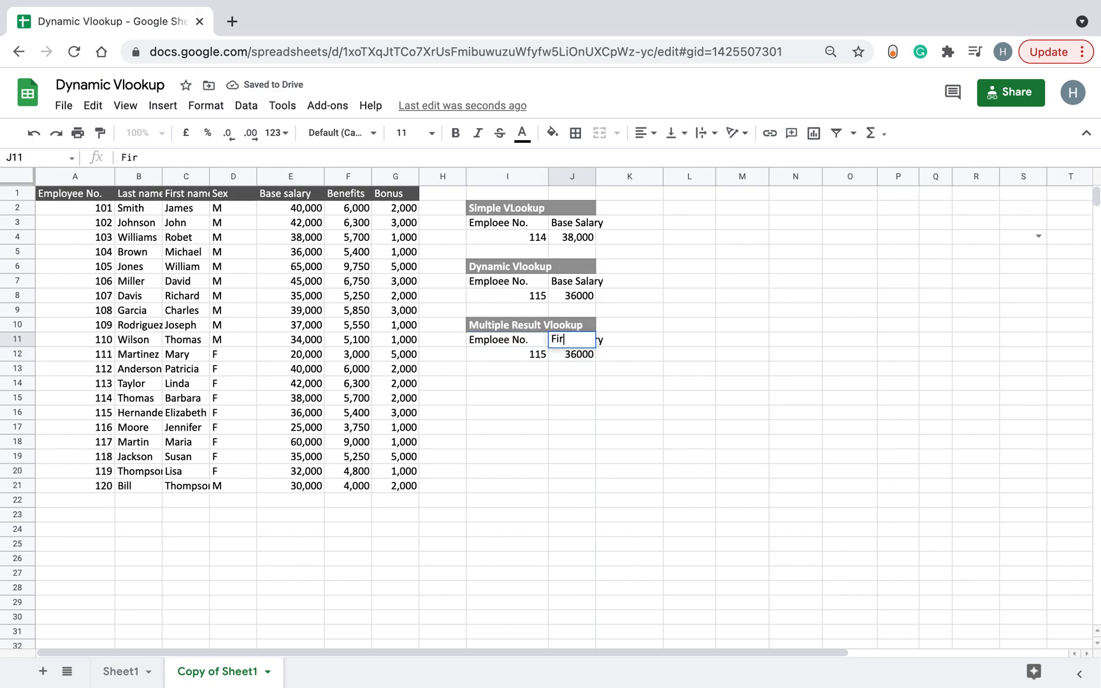
{"action": "type", "text": "st Nam"}
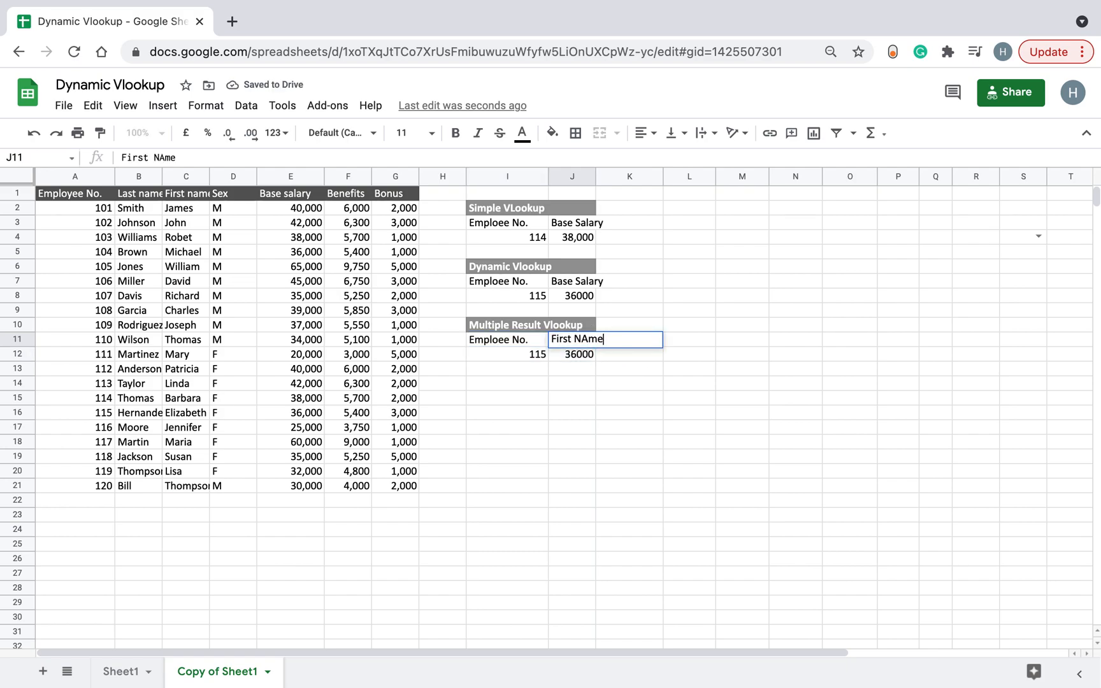
{"action": "key", "text": "BackSpace"}
{"action": "type", "text": "me"}
{"action": "key", "text": "Tab"}
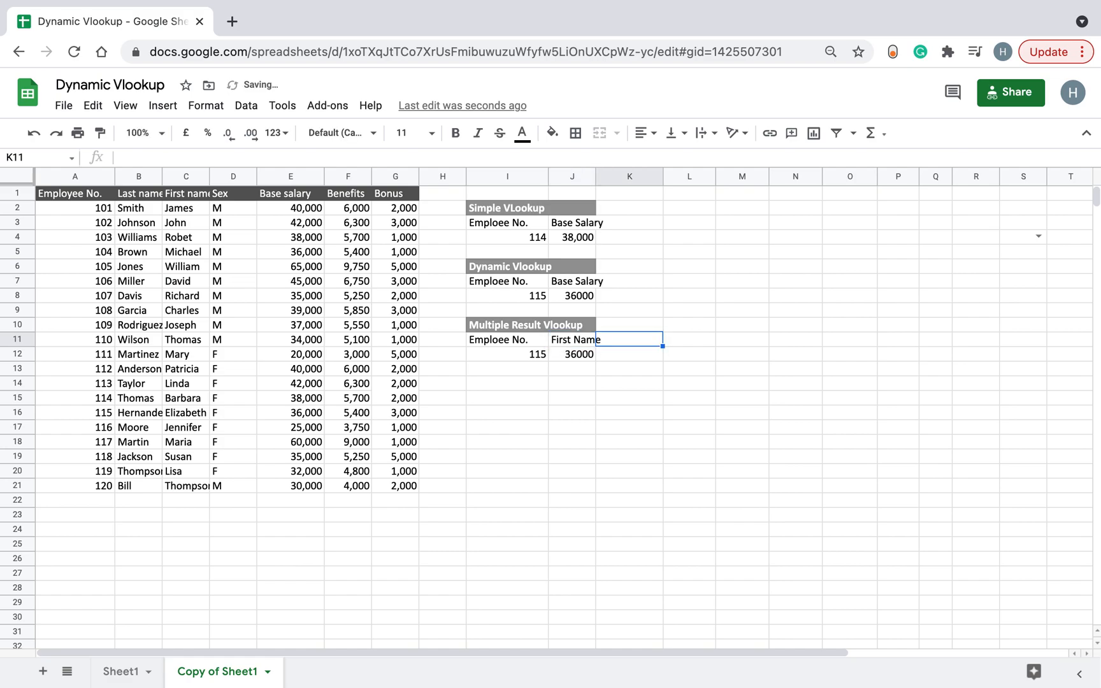
{"action": "type", "text": "Last Name"}
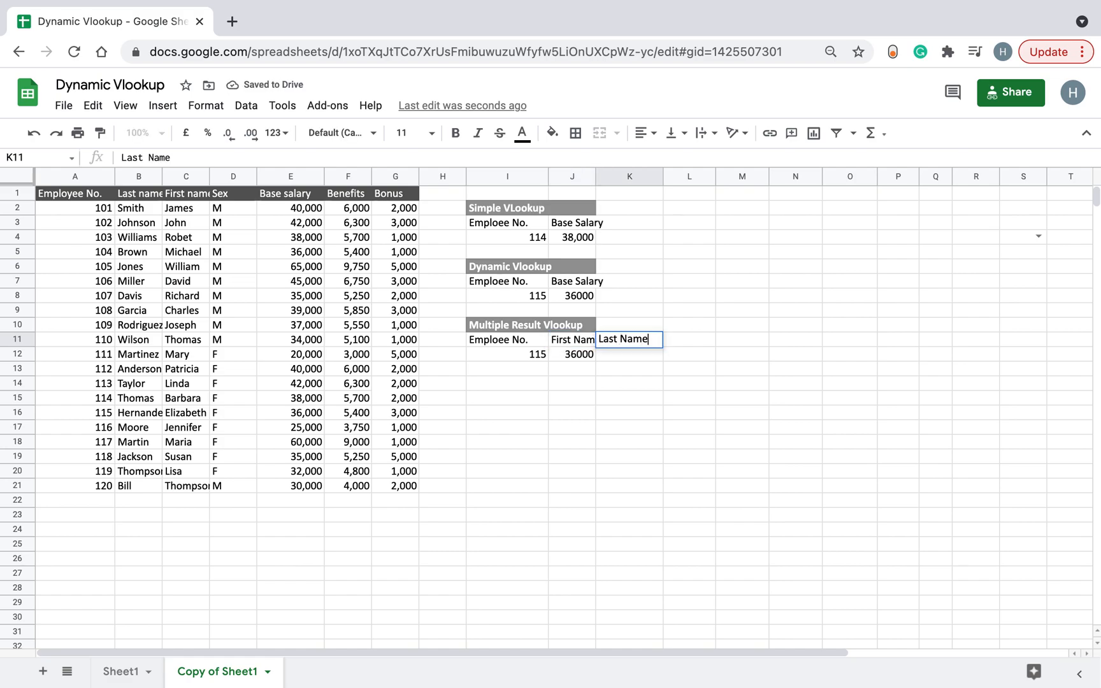
{"action": "key", "text": "Tab"}
{"action": "type", "text": "Base Salary"}
{"action": "key", "text": "Return"}
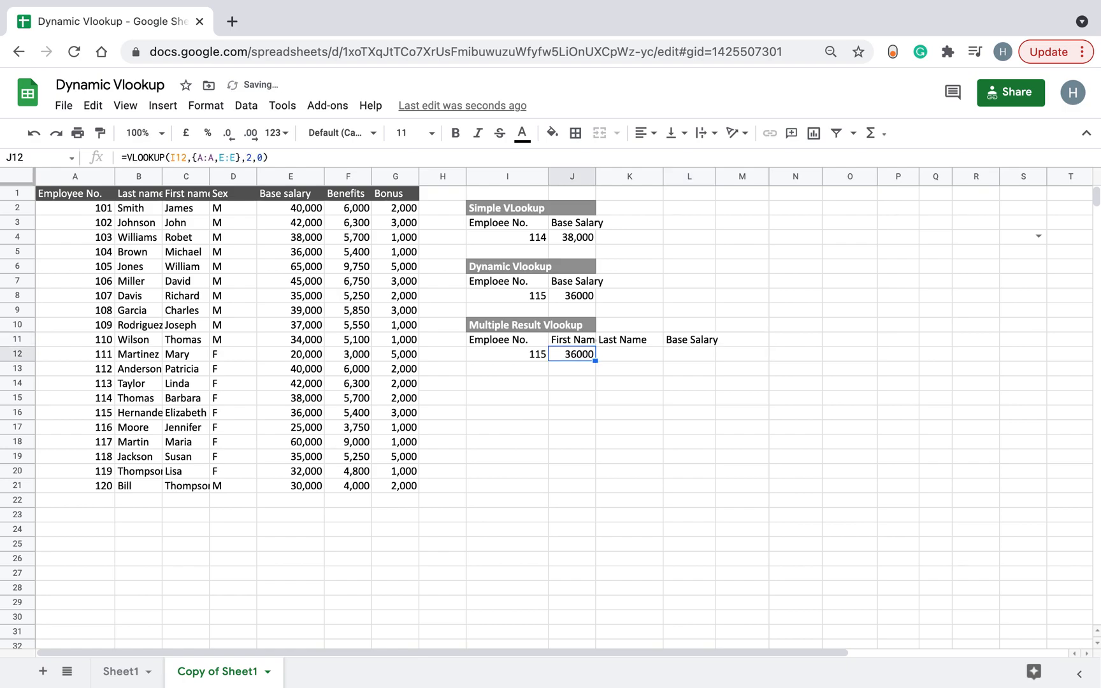
Start a new VLOOKUP formula in J12, replacing the copied one.
{"action": "key", "text": "Left"}
{"action": "key", "text": "Right"}
{"action": "type", "text": "=VL"}
{"action": "key", "text": "Tab"}
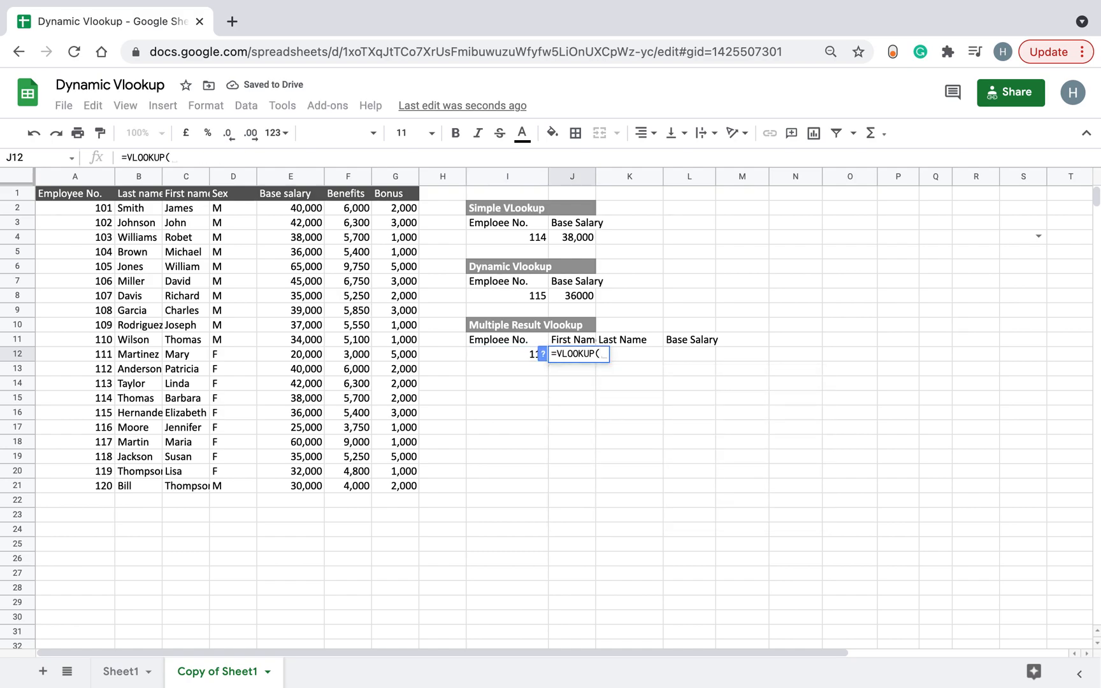
{"action": "left_click", "coordinate": [76, 175]}
{"action": "left_click_drag", "start_coordinate": [75, 172], "coordinate": [402, 176]}
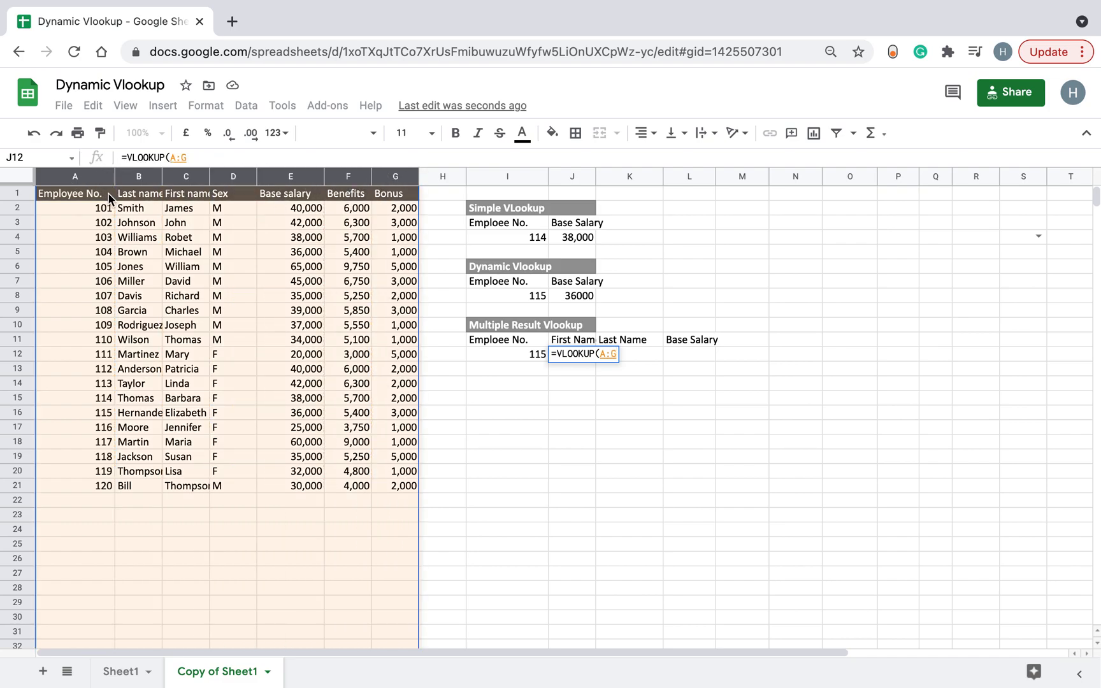
{"action": "key", "text": "BackSpace"}
{"action": "key", "text": "BackSpace"}
{"action": "key", "text": "BackSpace"}
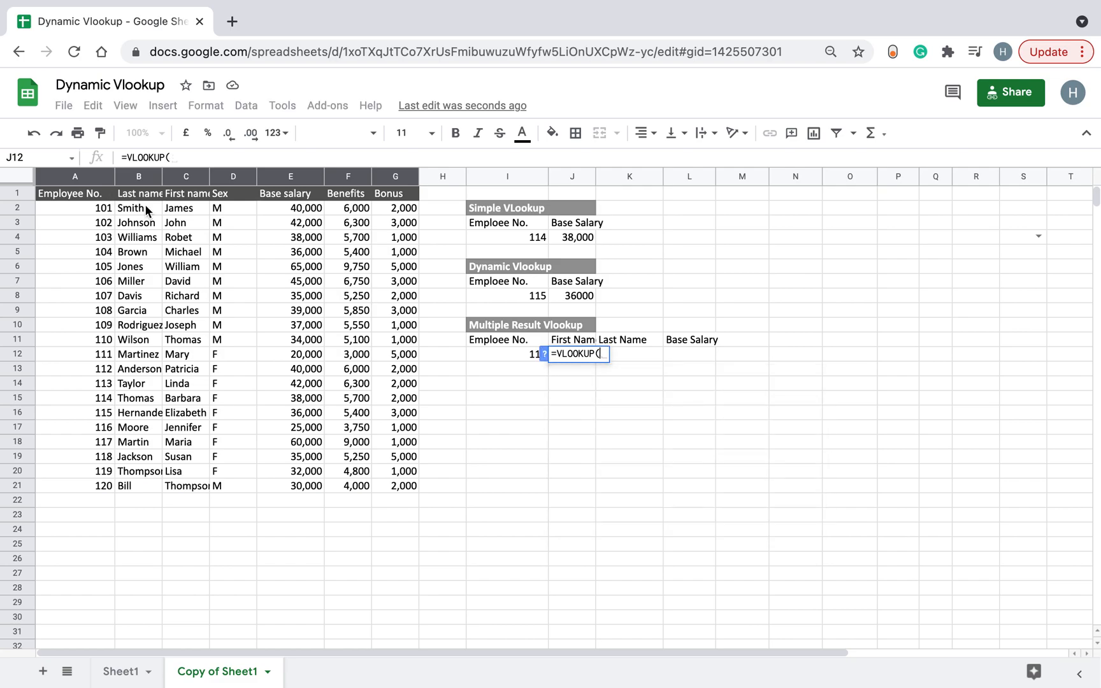
Complete the J12 formula as =VLOOKUP(I12,A:G,3,0) to look up the first name.
{"action": "left_click", "coordinate": [493, 359]}
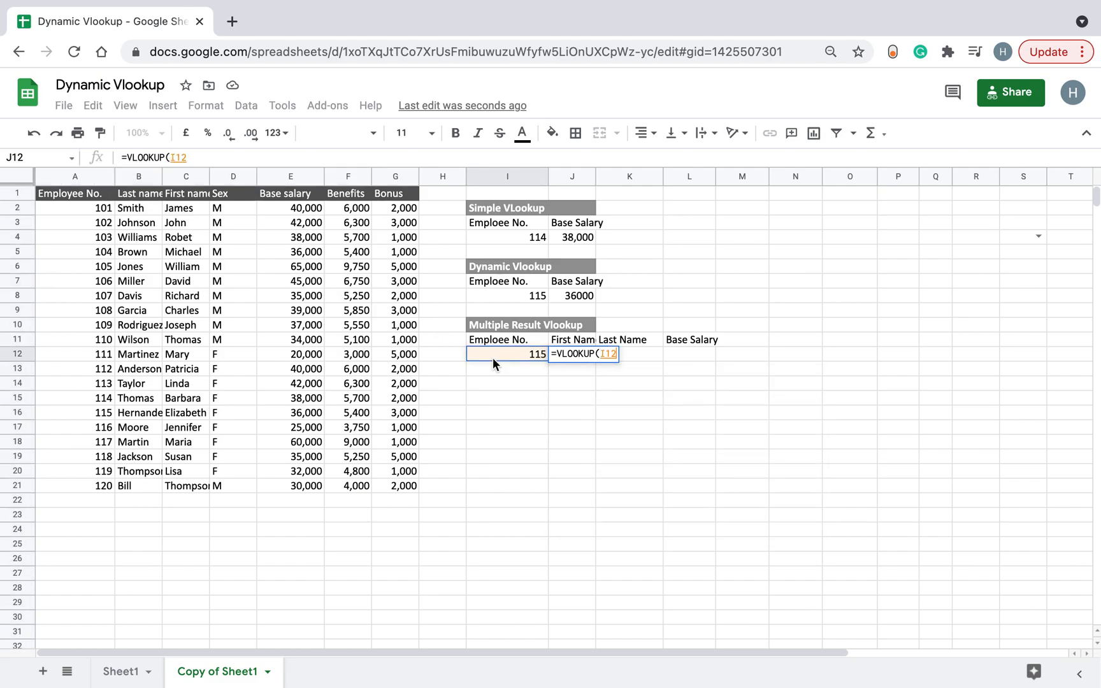
{"action": "type", "text": ","}
{"action": "left_click_drag", "start_coordinate": [91, 176], "coordinate": [411, 197]}
{"action": "type", "text": ","}
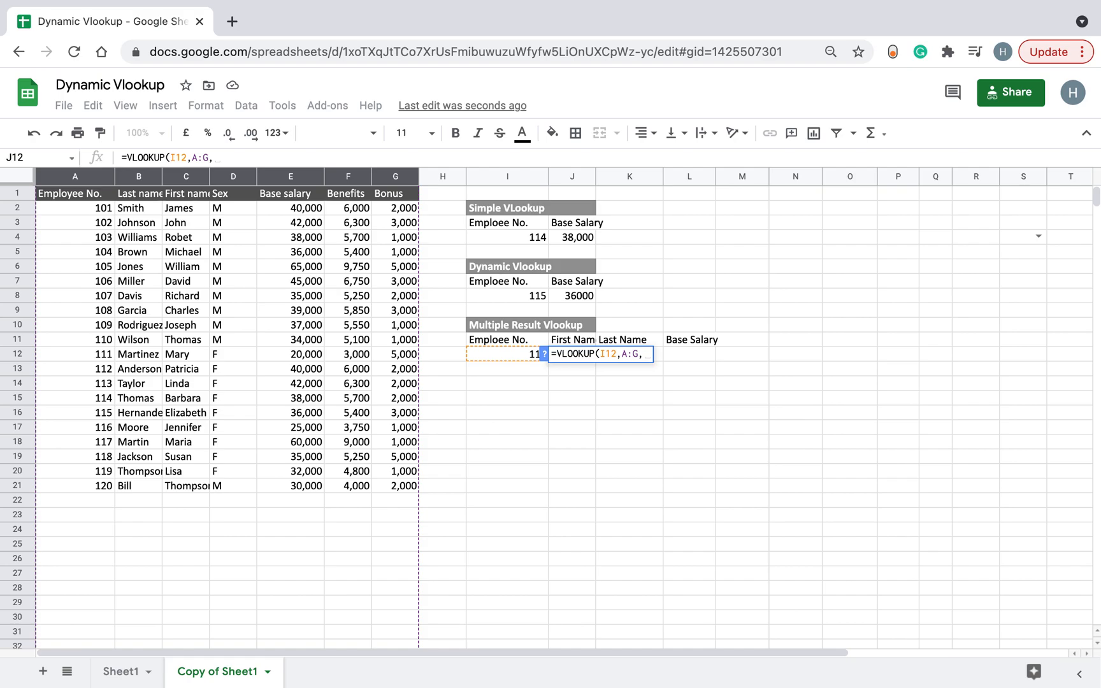
{"action": "type", "text": "3,0)"}
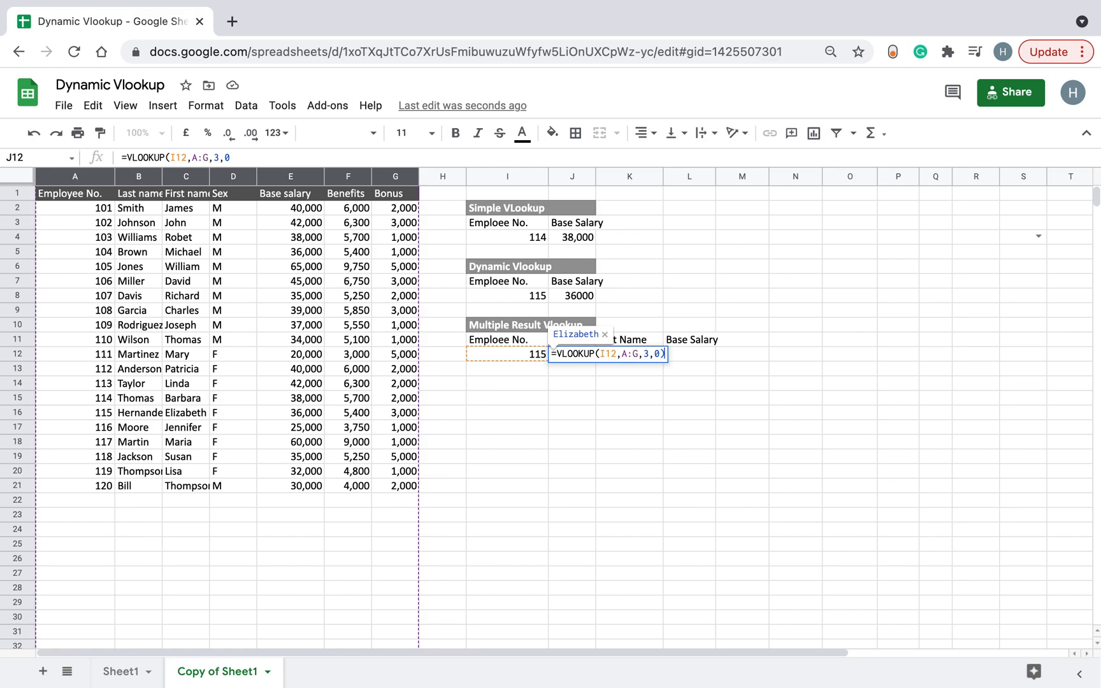
{"action": "key", "text": "Return"}
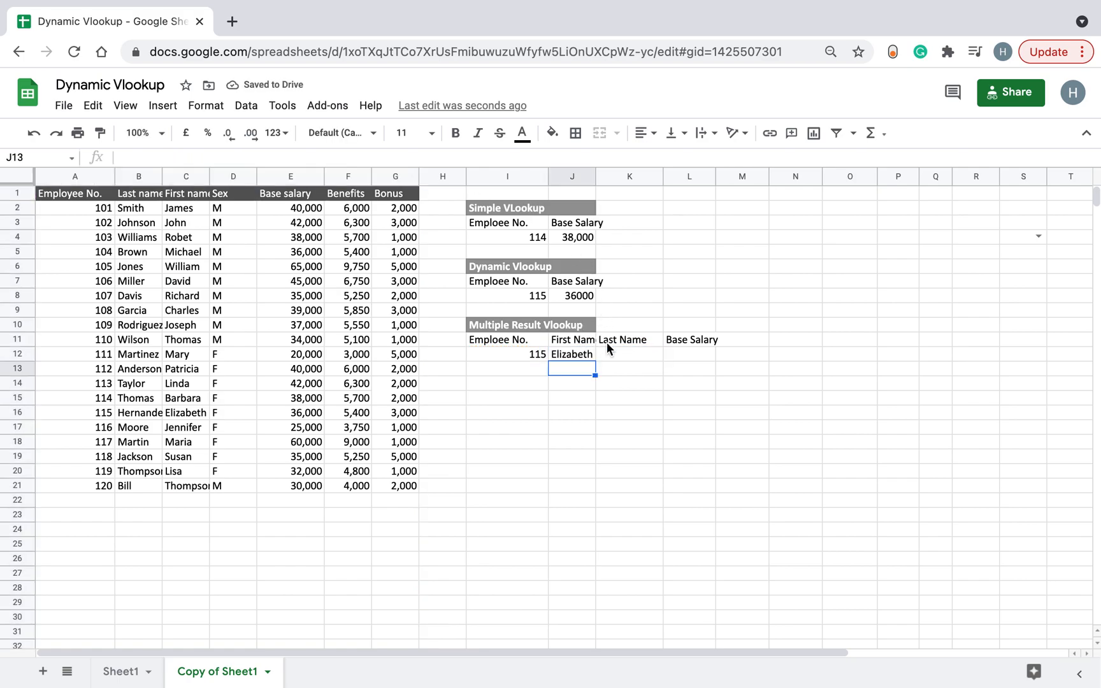
Replace the column index in the J12 formula with the array {3,2,5} to request first name, last name and base salary.
{"action": "left_click", "coordinate": [583, 357]}
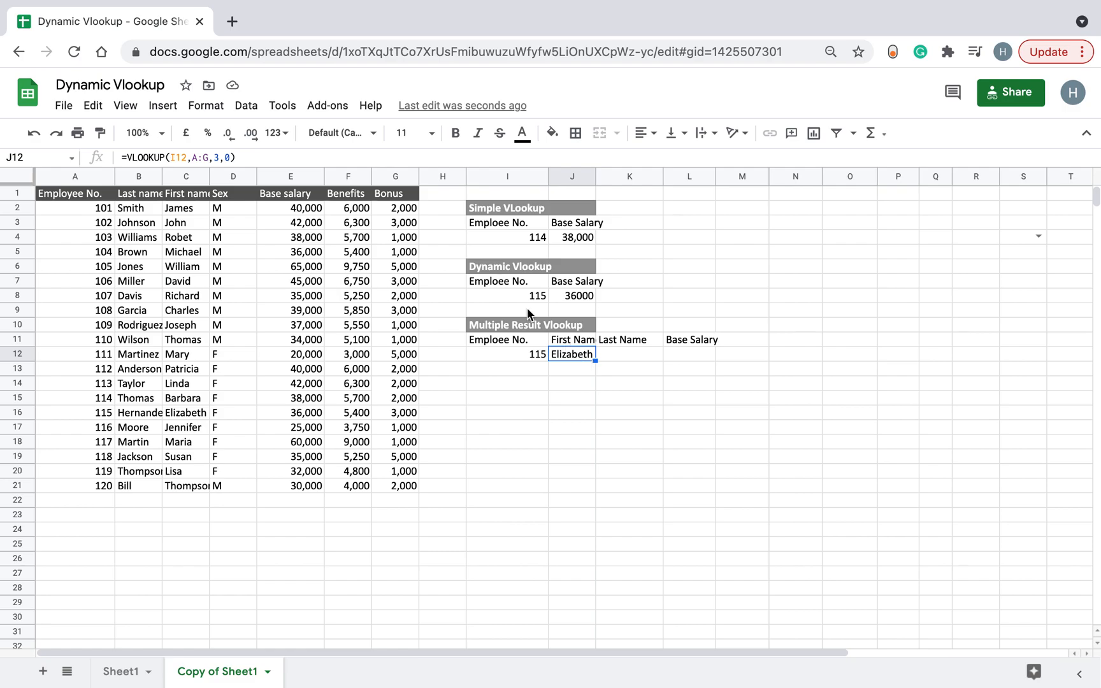
{"action": "left_click", "coordinate": [213, 158]}
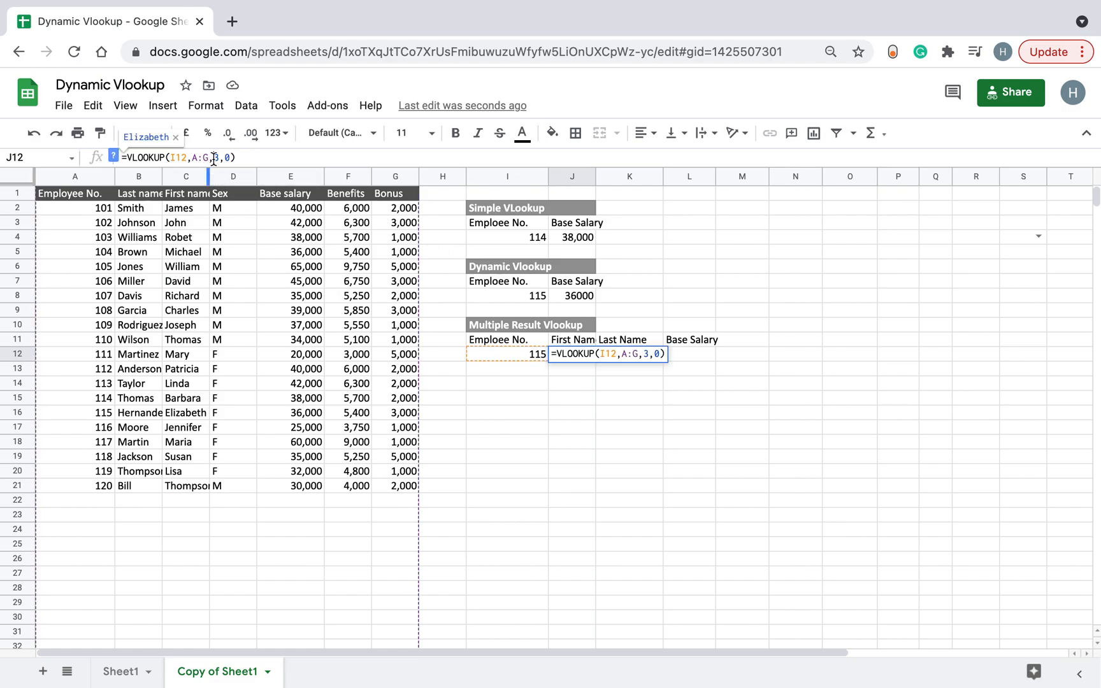
{"action": "type", "text": "{"}
{"action": "key", "text": "Right"}
{"action": "type", "text": "}"}
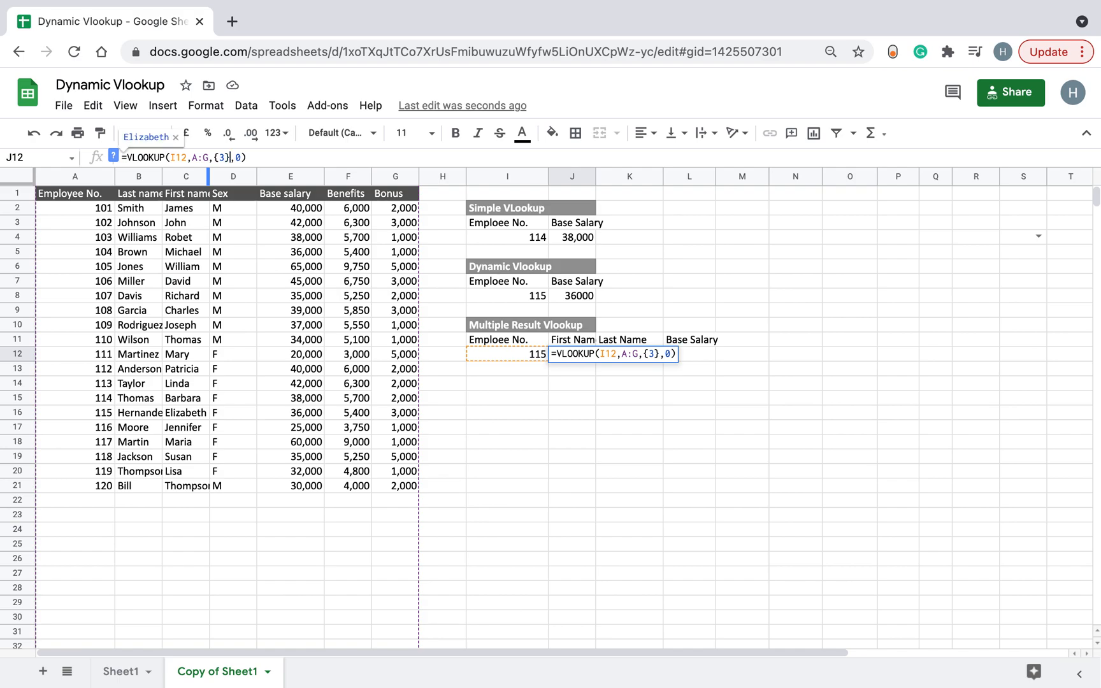
{"action": "type", "text": ",2, "}
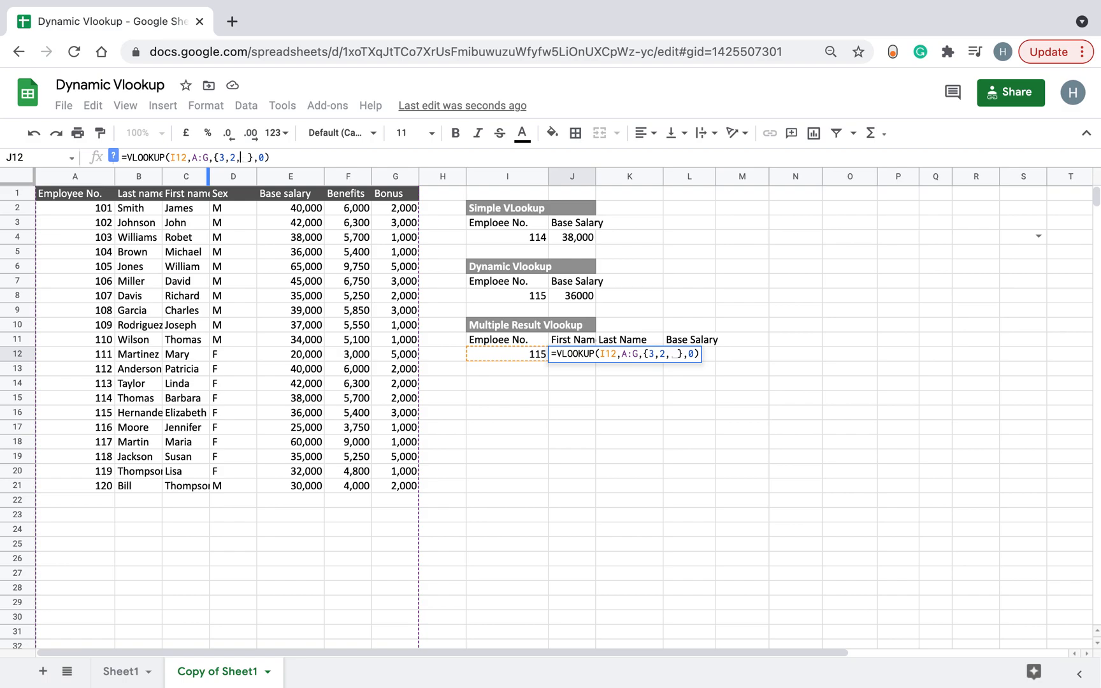
{"action": "type", "text": "5"}
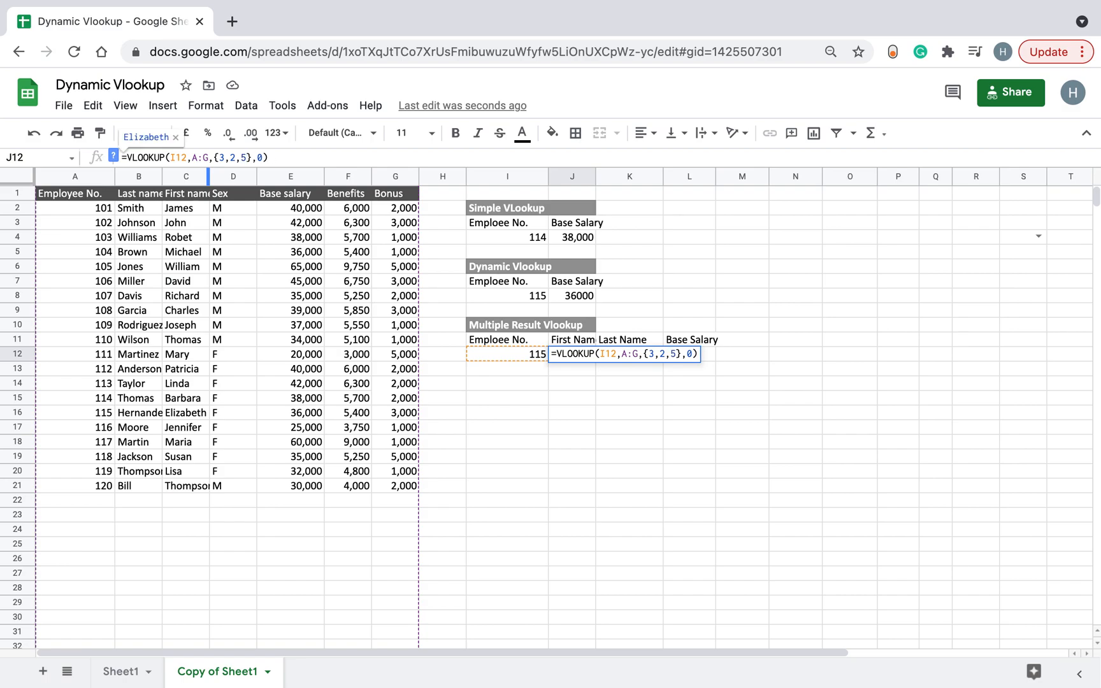
{"action": "key", "text": "Return"}
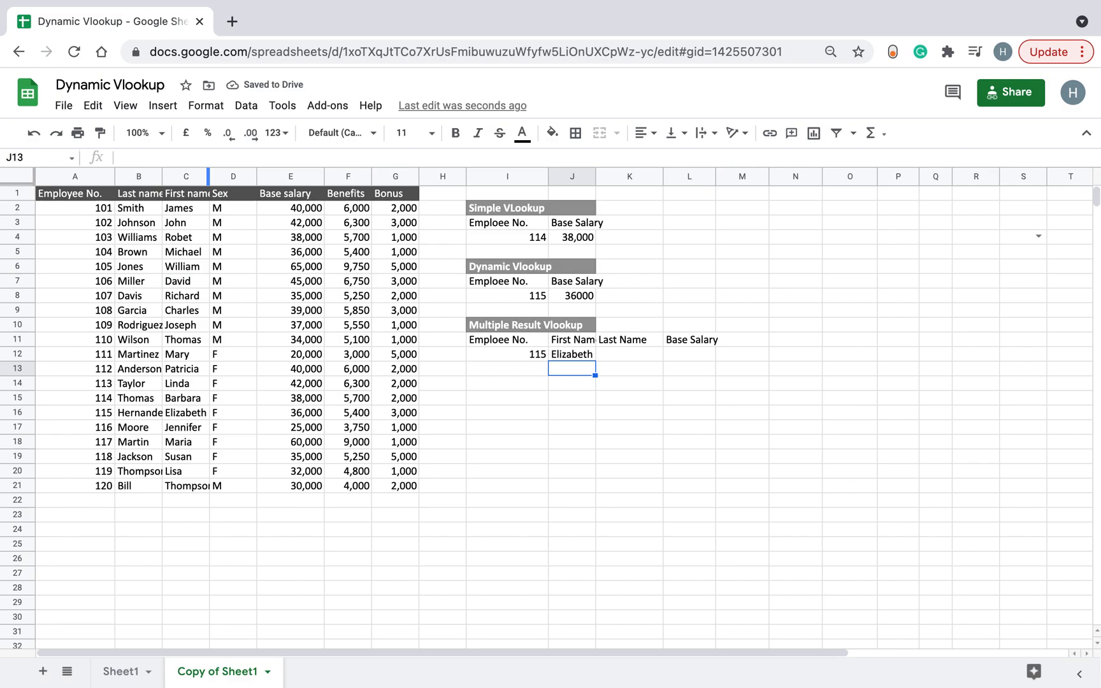
Wrap the VLOOKUP formula in J12 in an ARRAYFORMULA function to return all three requested columns.
{"action": "key", "text": "Up"}
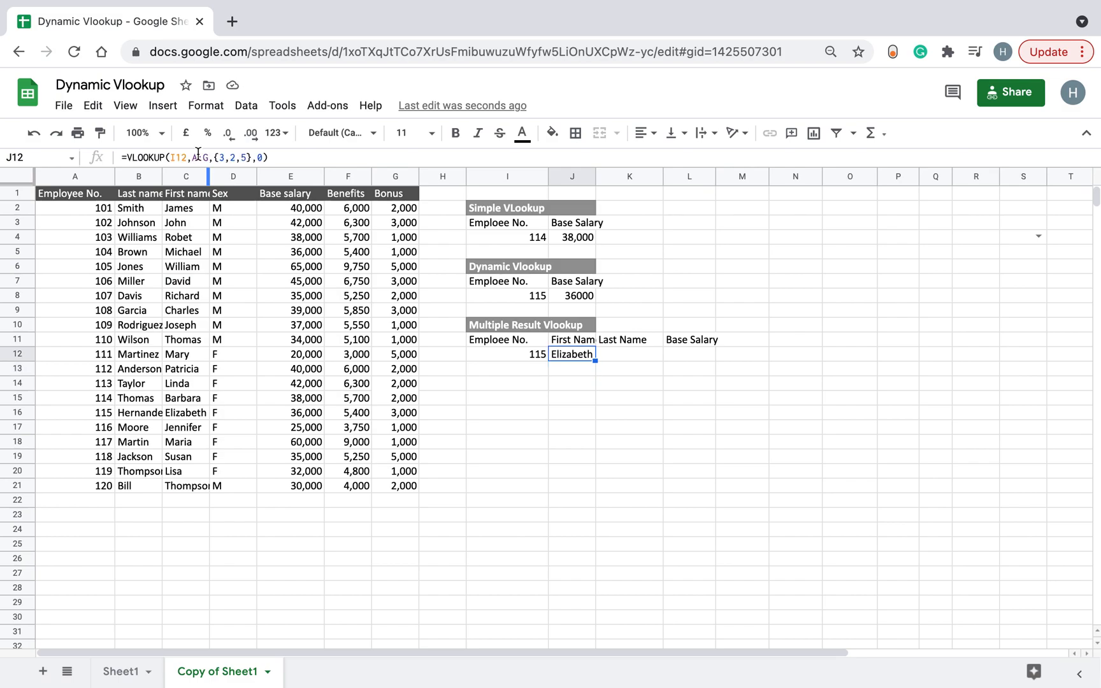
{"action": "left_click", "coordinate": [125, 156]}
{"action": "type", "text": "array"}
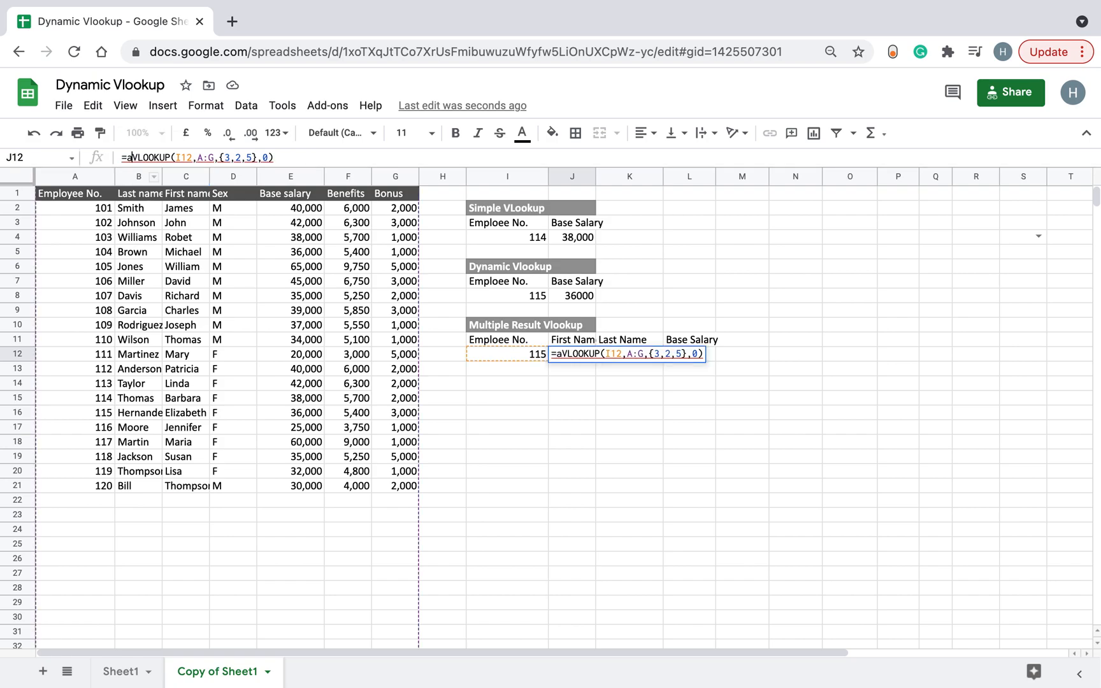
{"action": "type", "text": "form"}
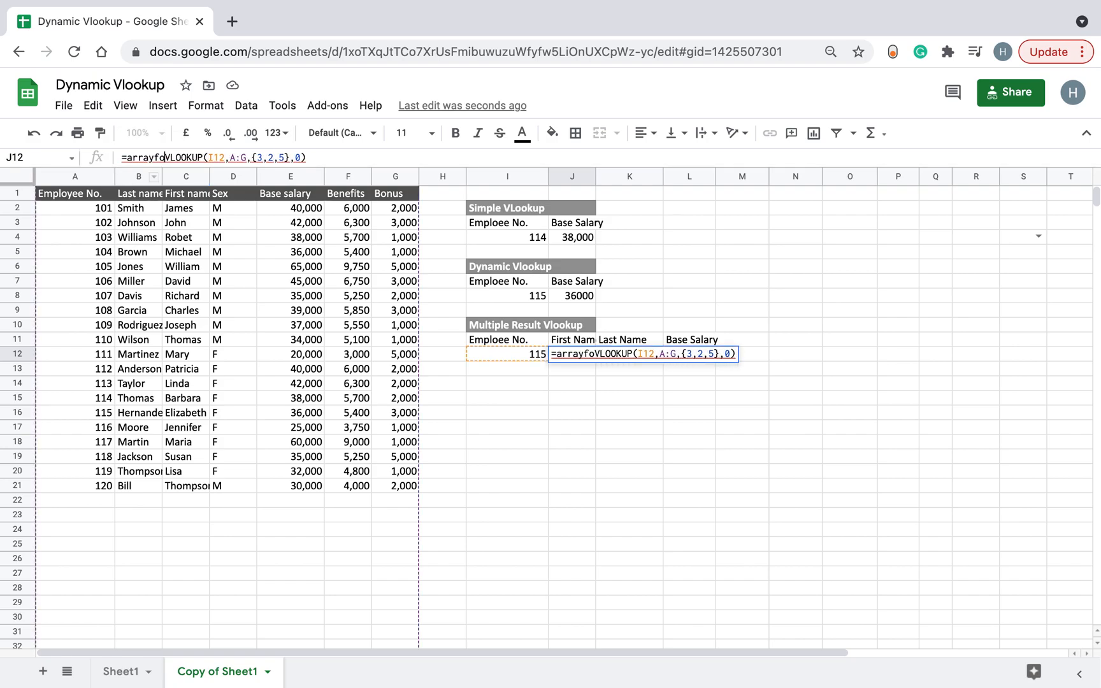
{"action": "type", "text": "ula("}
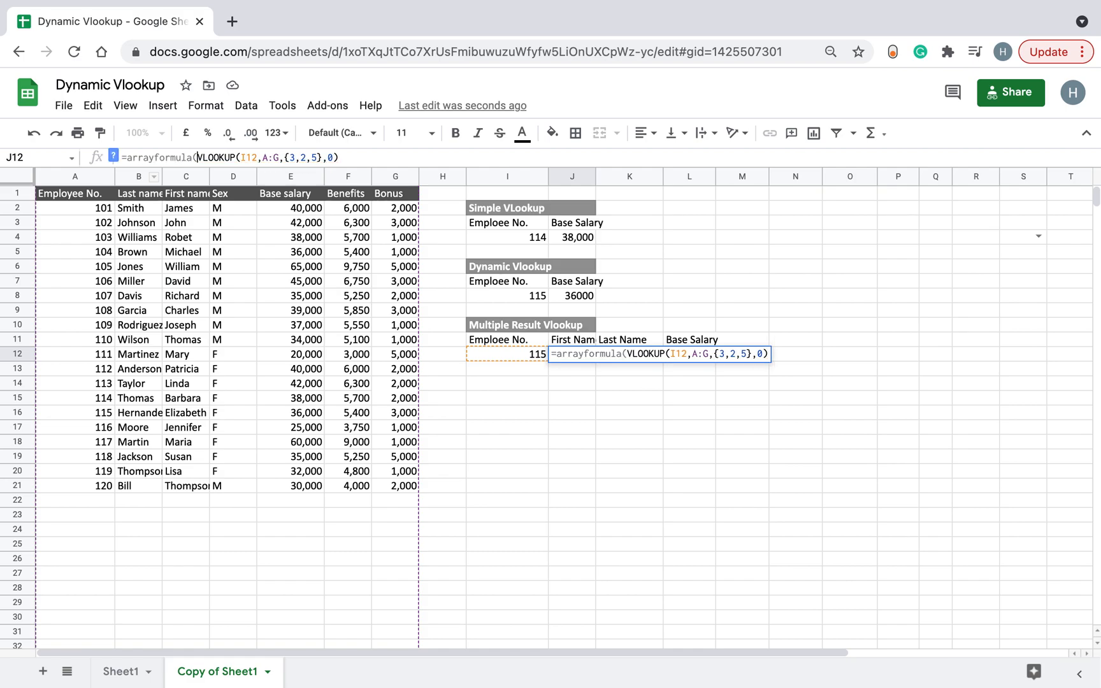
{"action": "key", "text": "Return"}
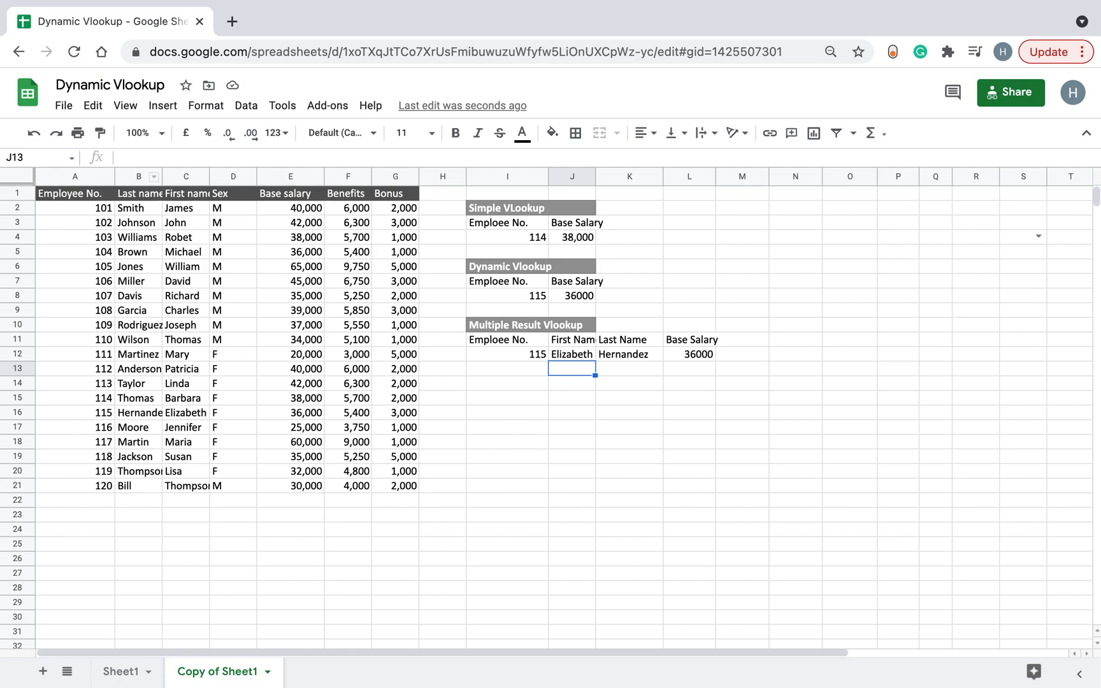
Copy the Dynamic Vlookup heading from I6:J6 to L6:M6.
{"action": "left_click", "coordinate": [503, 272]}
{"action": "left_click", "coordinate": [505, 294]}
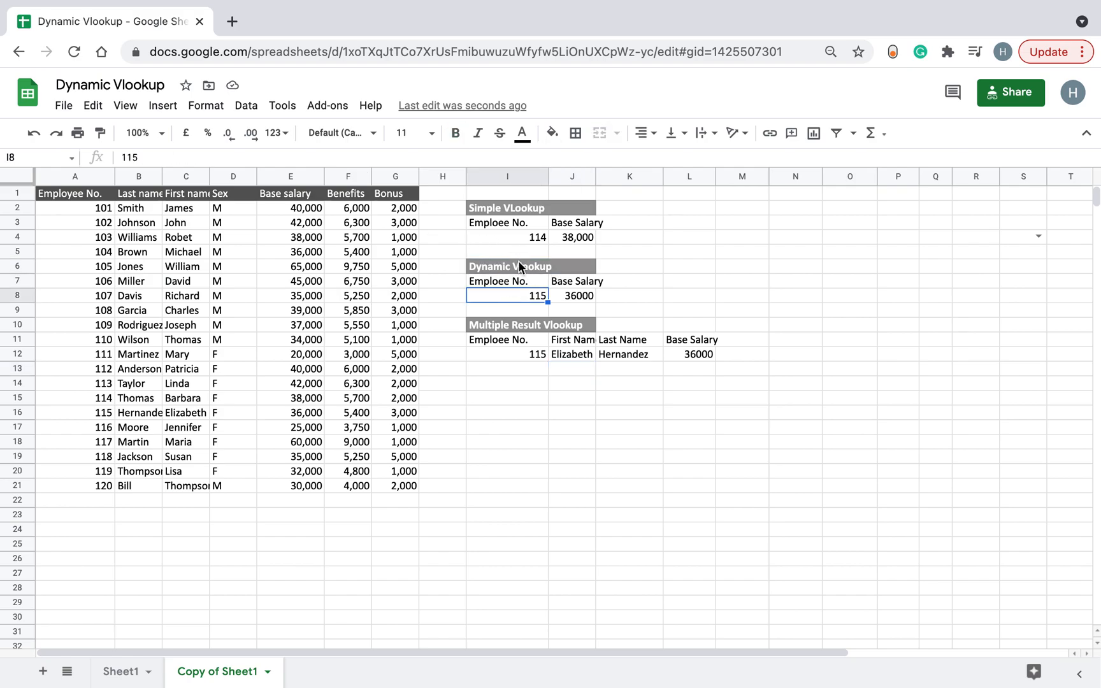
{"action": "left_click", "coordinate": [519, 264]}
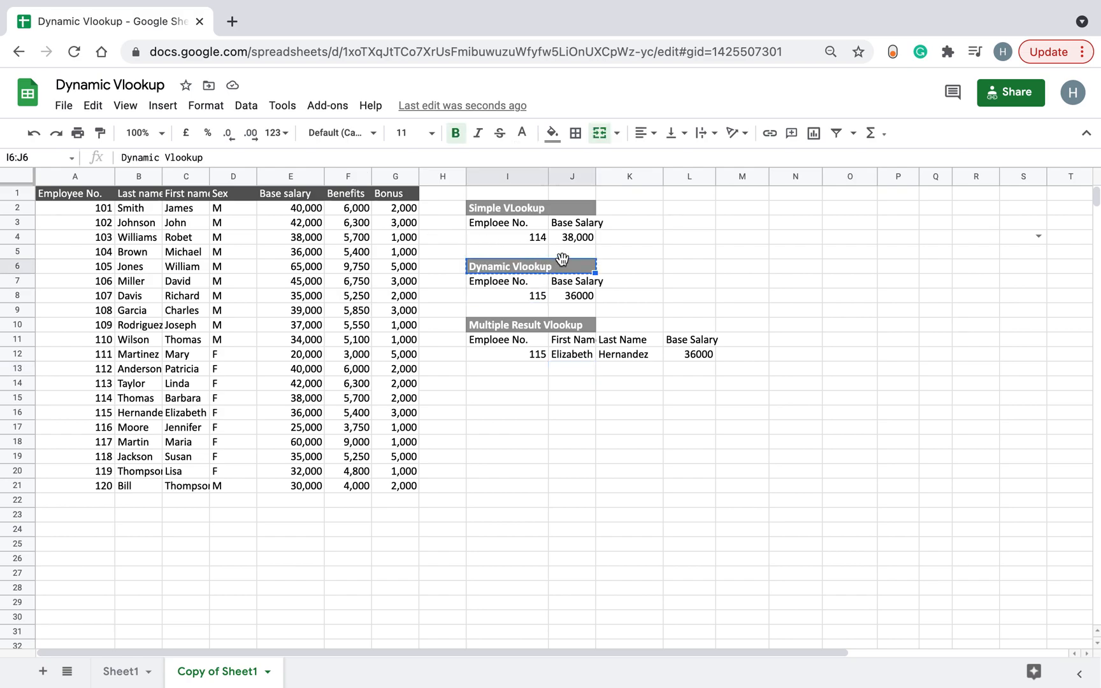
{"action": "left_click", "coordinate": [698, 267]}
{"action": "type", "text": "Dynamic Vlookup"}
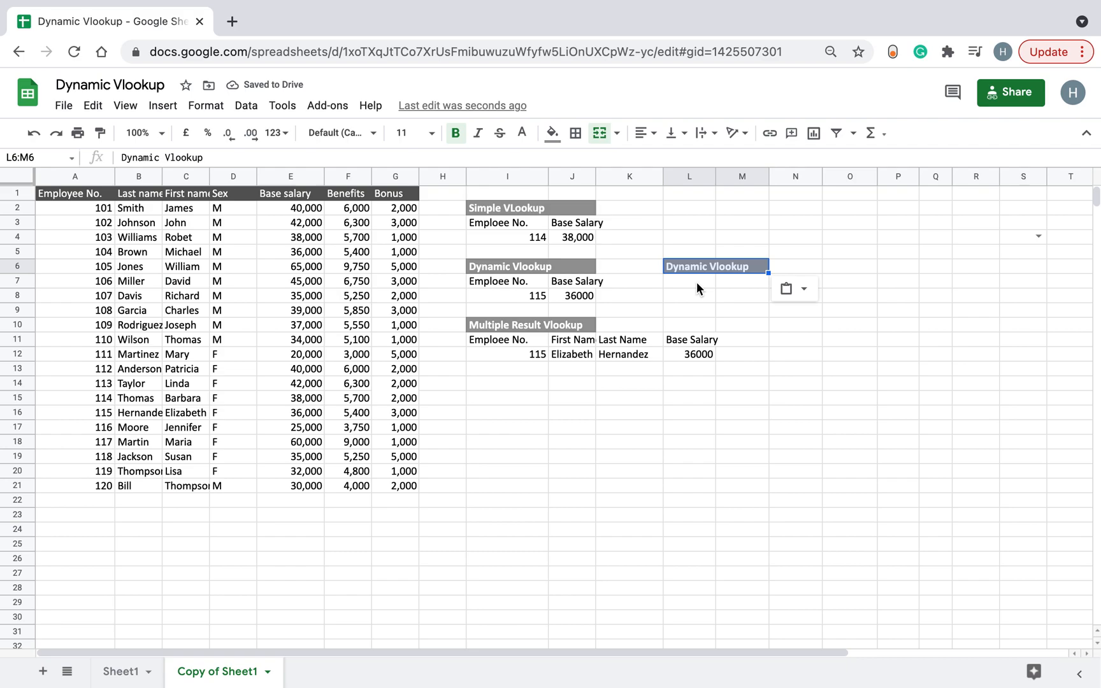
Copy the Last Name header into L7 and the Emploee No. header into M7.
{"action": "left_click", "coordinate": [569, 284]}
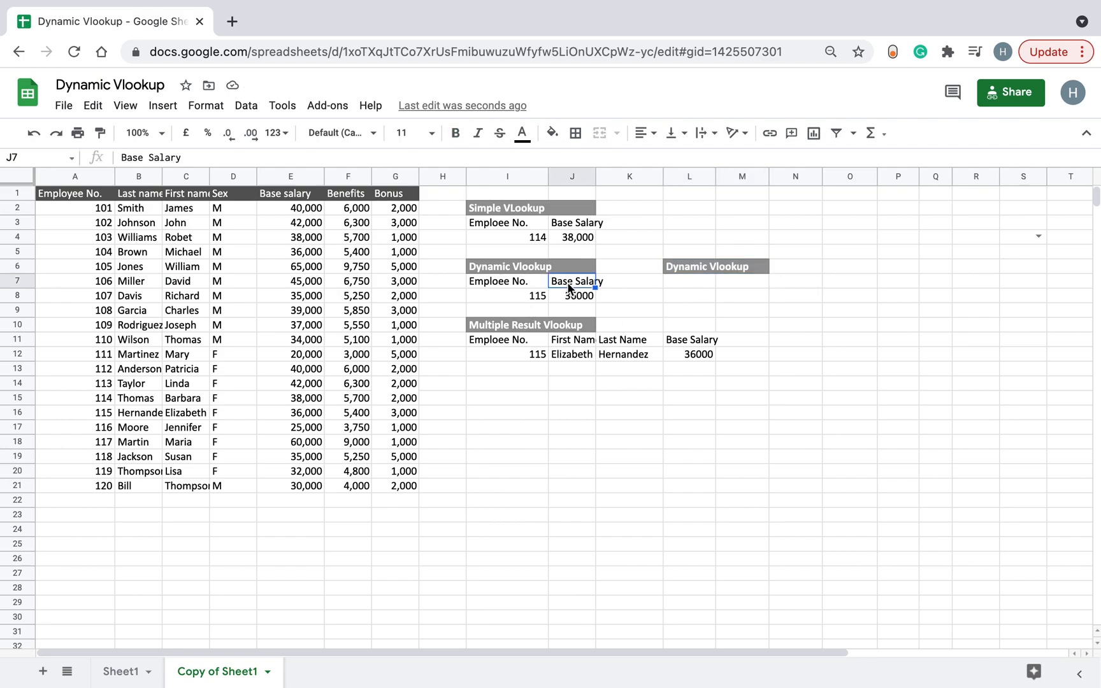
{"action": "left_click", "coordinate": [568, 341]}
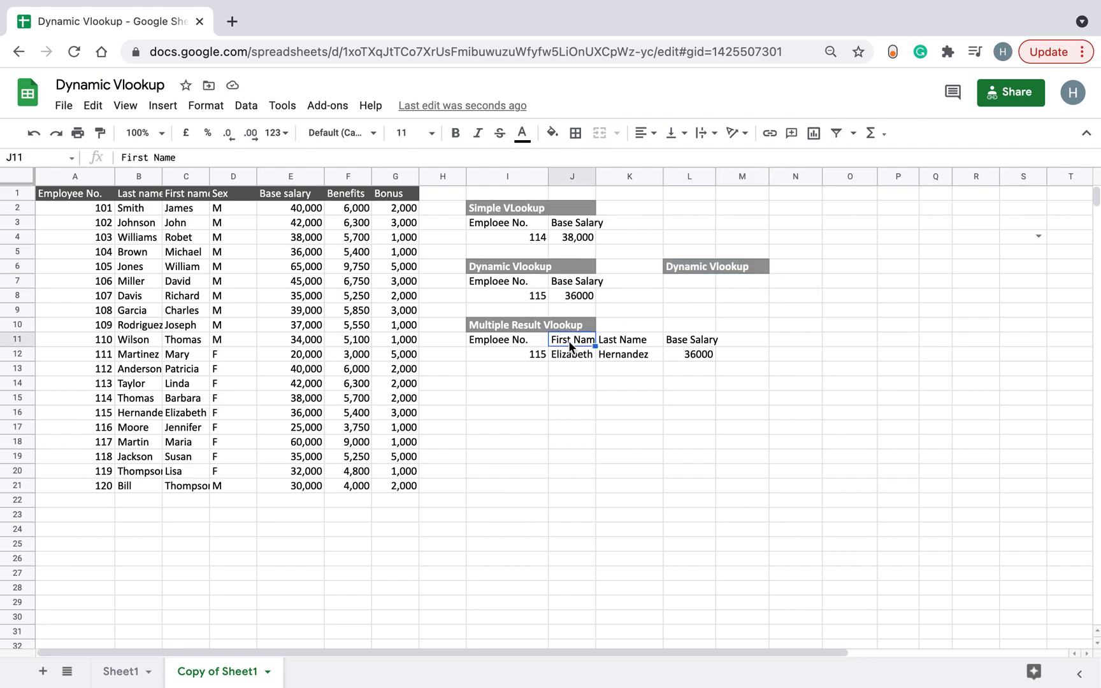
{"action": "left_click", "coordinate": [603, 346]}
{"action": "key", "text": "ctrl+c"}
{"action": "left_click", "coordinate": [684, 279]}
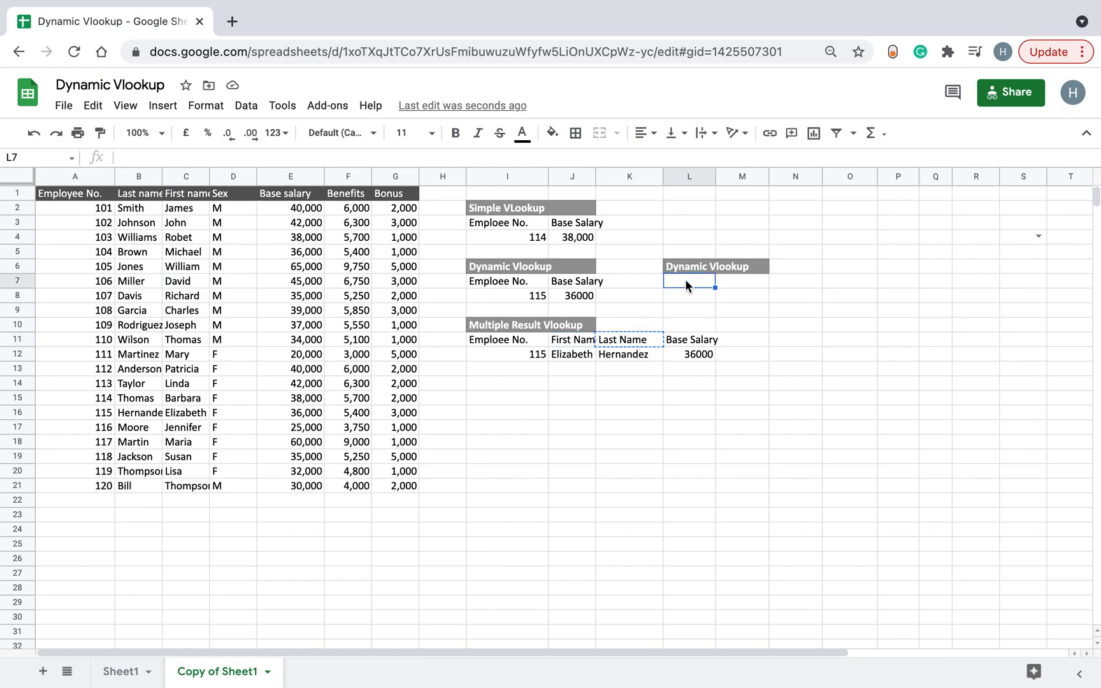
{"action": "key", "text": "ctrl+v"}
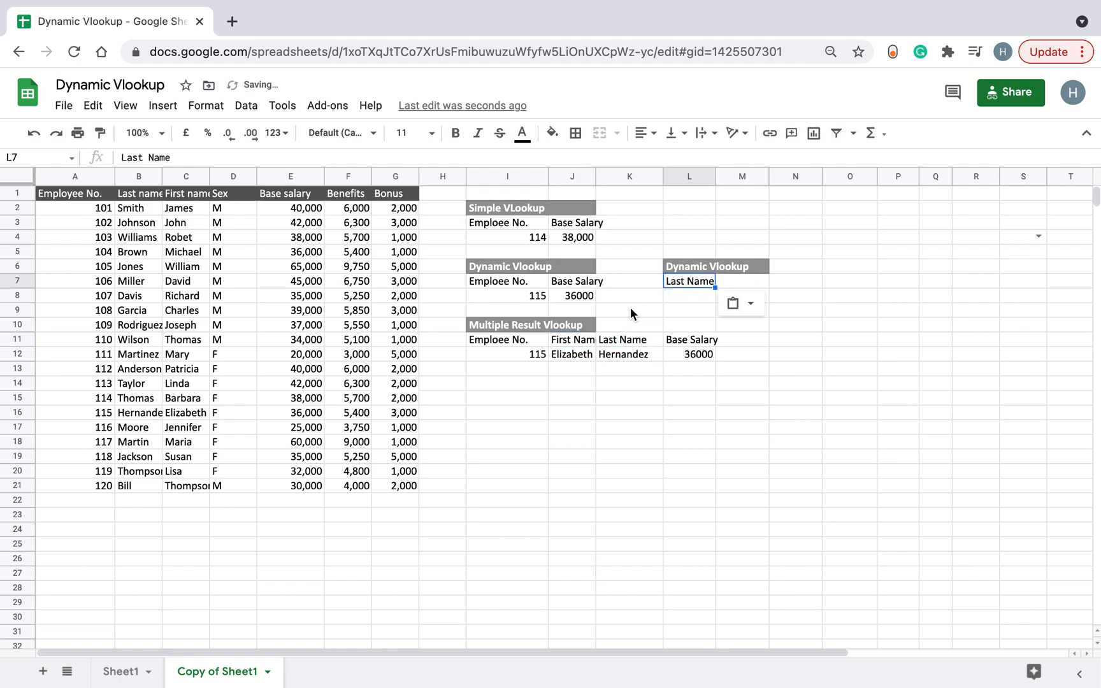
{"action": "left_click", "coordinate": [517, 339]}
{"action": "key", "text": "ctrl+c"}
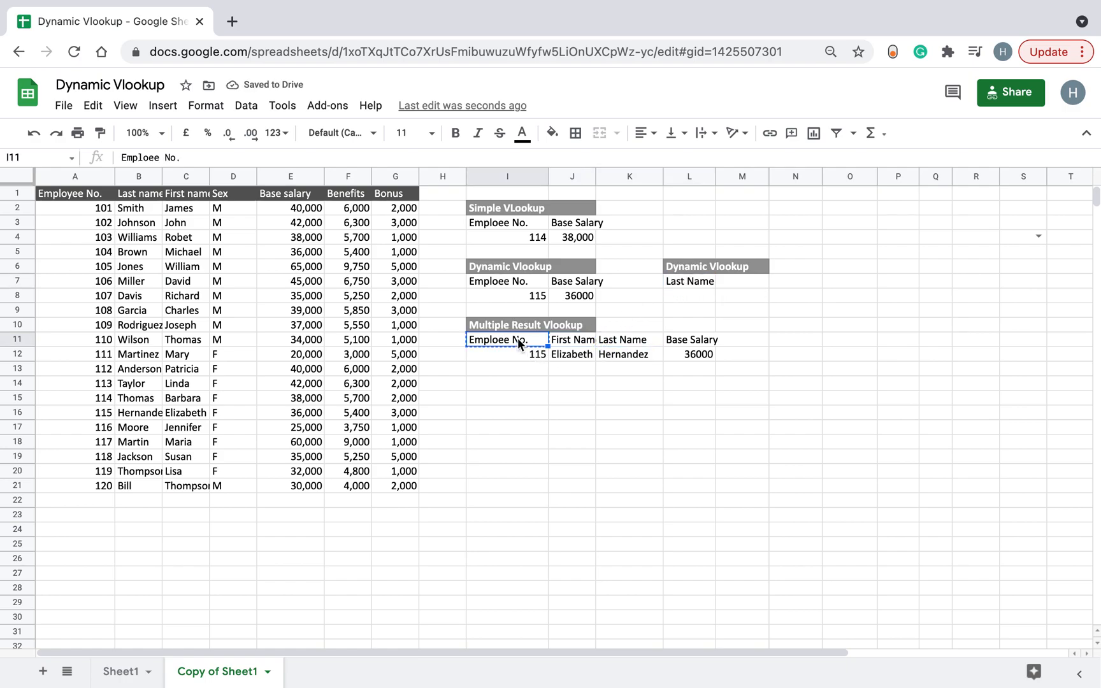
{"action": "left_click", "coordinate": [745, 284]}
{"action": "key", "text": "ctrl+v"}
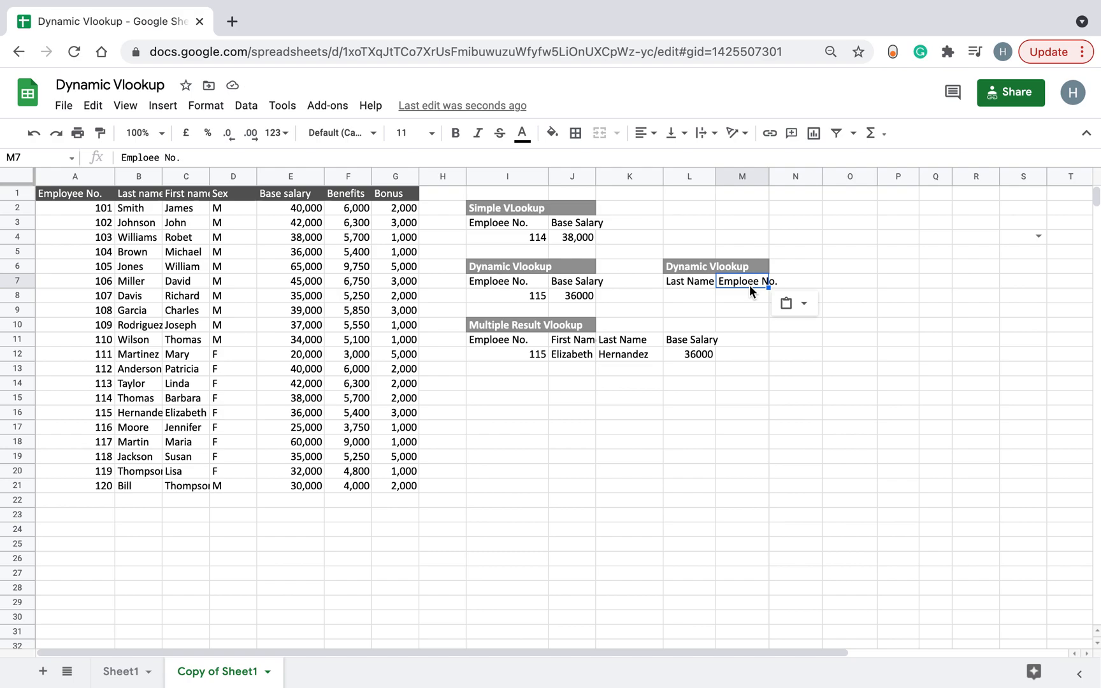
Copy the lookup value and formula from I8:J8 into L8:M8.
{"action": "left_click_drag", "start_coordinate": [536, 295], "coordinate": [570, 295]}
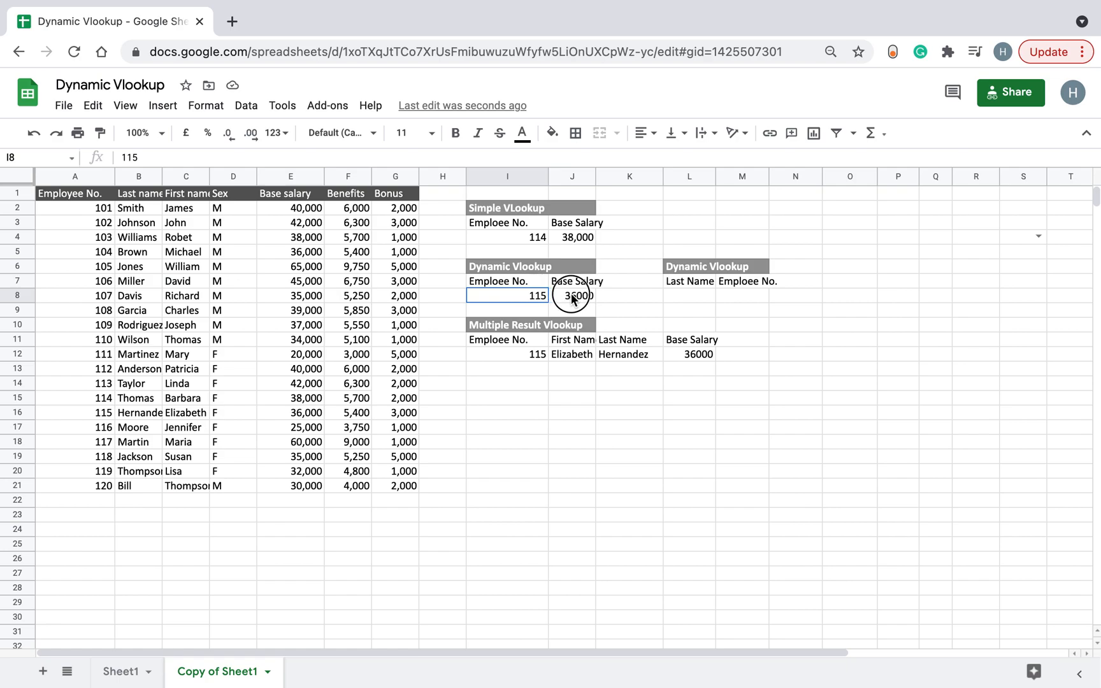
{"action": "key", "text": "ctrl+c"}
{"action": "left_click", "coordinate": [688, 292]}
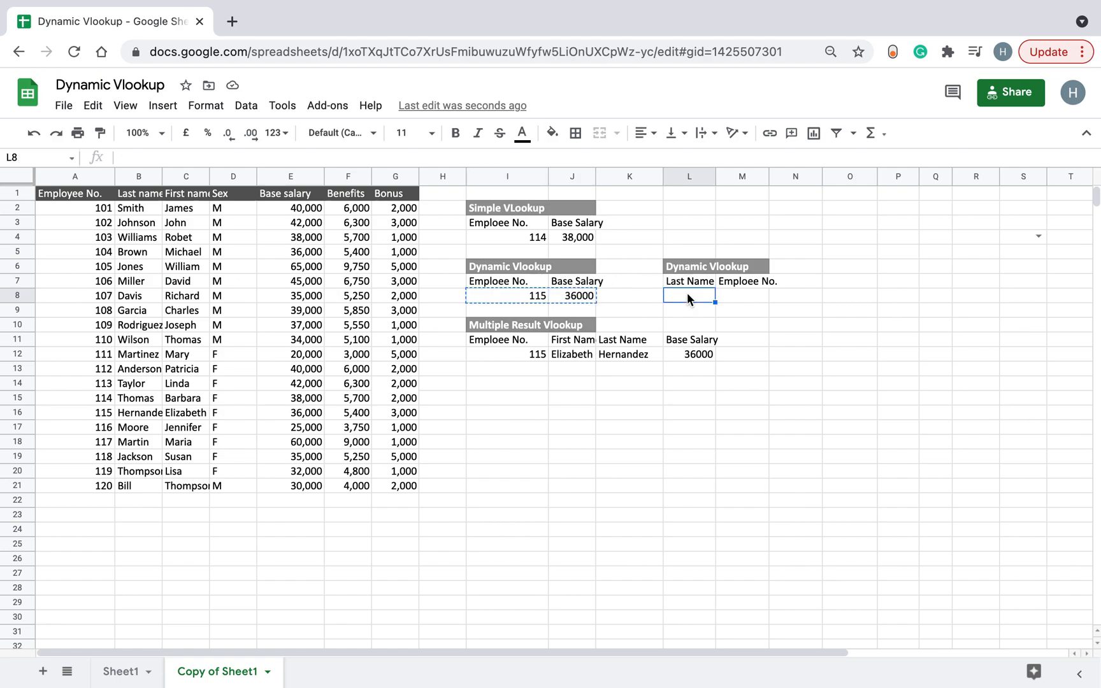
{"action": "key", "text": "ctrl+v"}
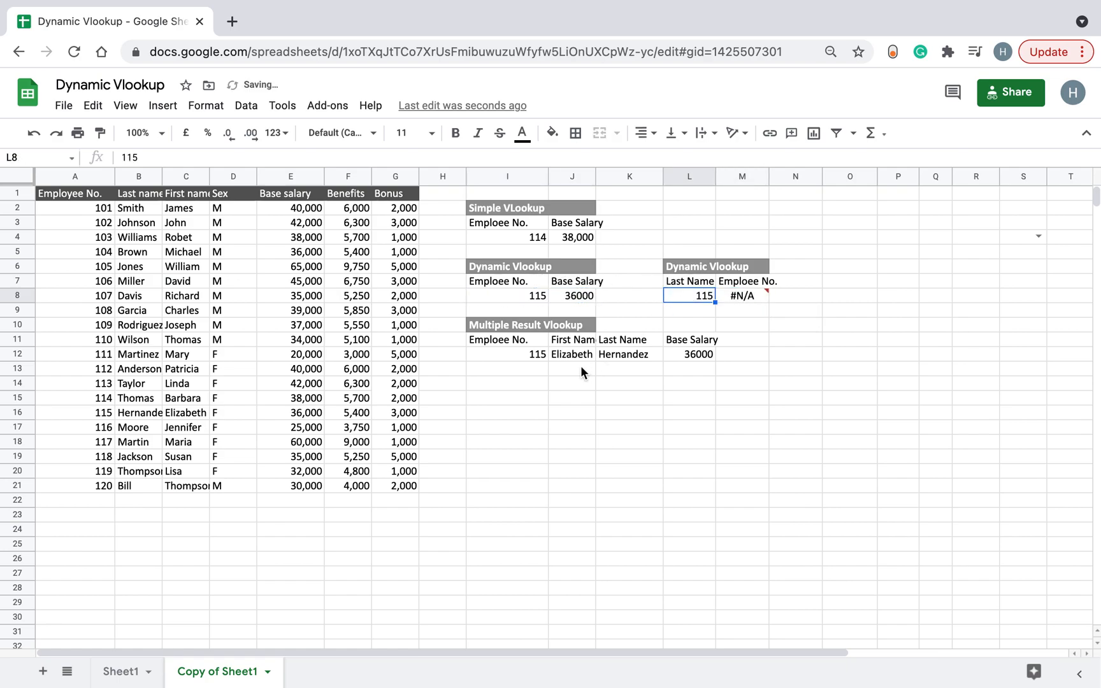
Copy the last name from K12 into L8 as the new lookup value.
{"action": "left_click", "coordinate": [583, 354]}
{"action": "key", "text": "ctrl+c"}
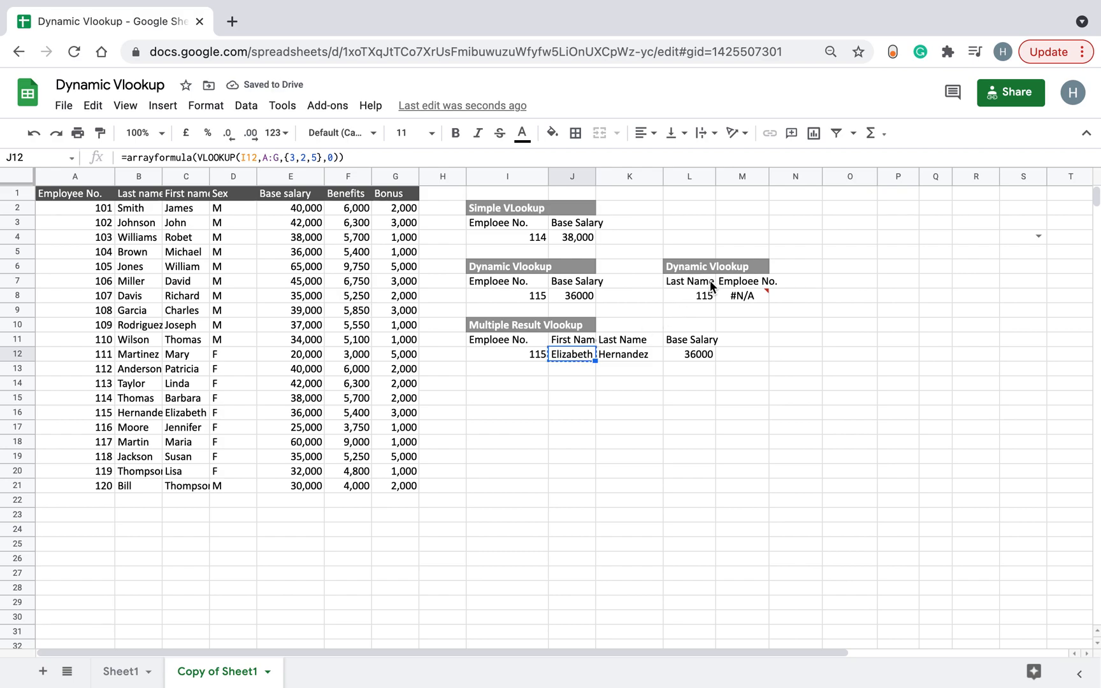
{"action": "left_click", "coordinate": [628, 354]}
{"action": "key", "text": "ctrl+c"}
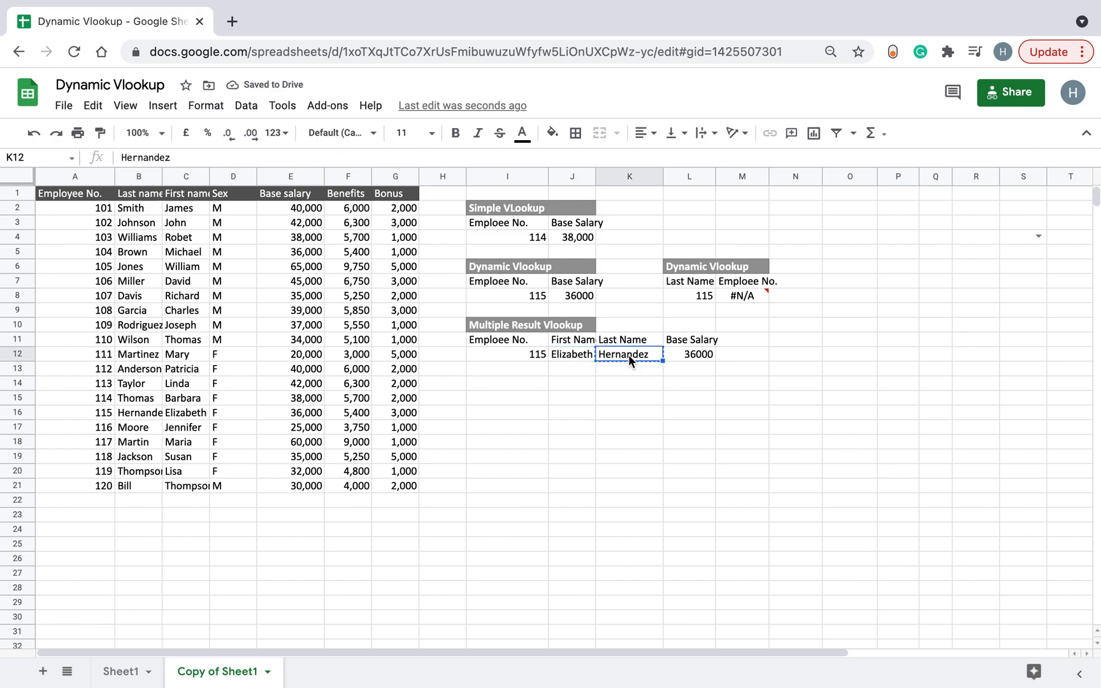
{"action": "left_click", "coordinate": [700, 294]}
{"action": "key", "text": "ctrl+v"}
Clear M8 and start a new VLOOKUP formula there with L8 as the search key.
{"action": "left_click", "coordinate": [757, 293]}
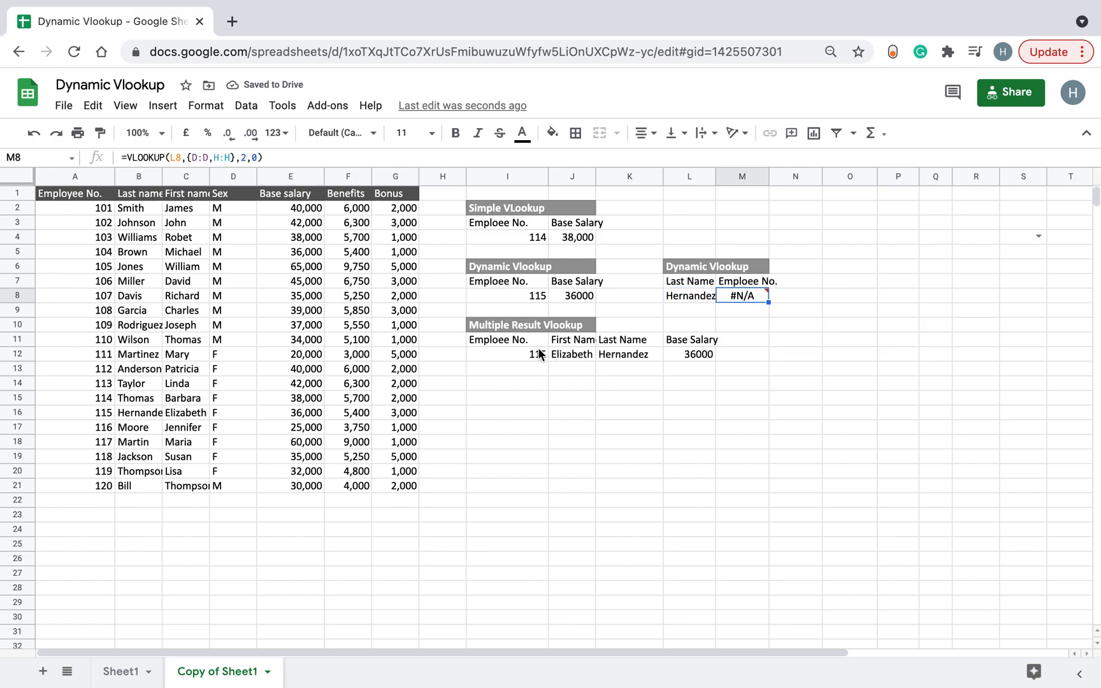
{"action": "key", "text": "Delete"}
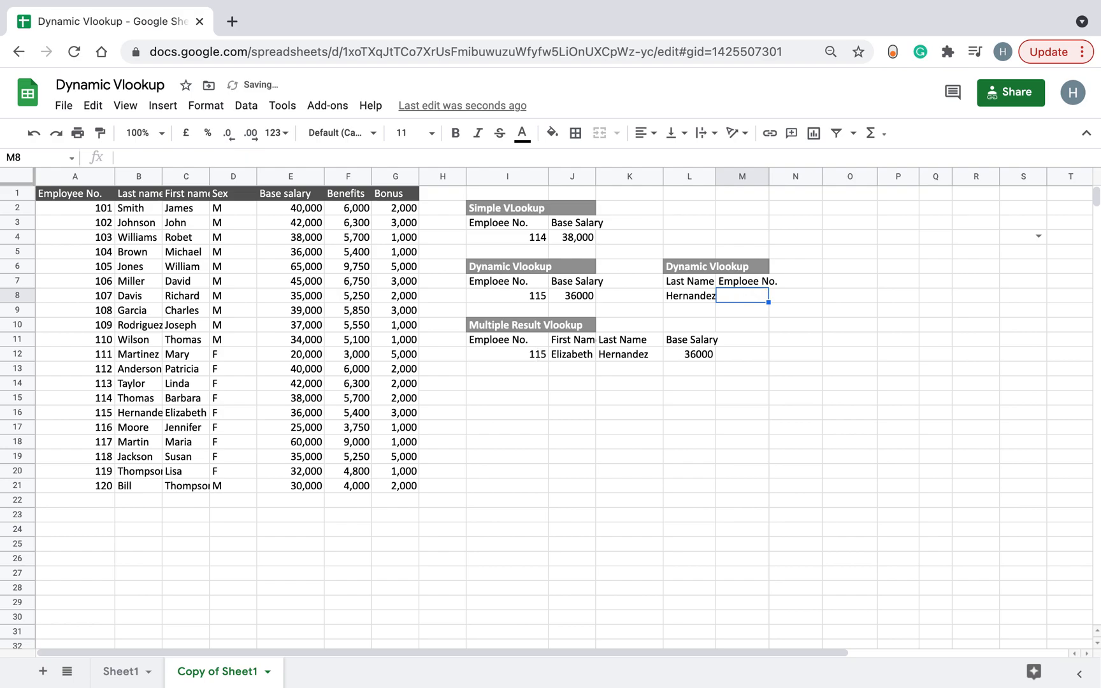
{"action": "type", "text": "="}
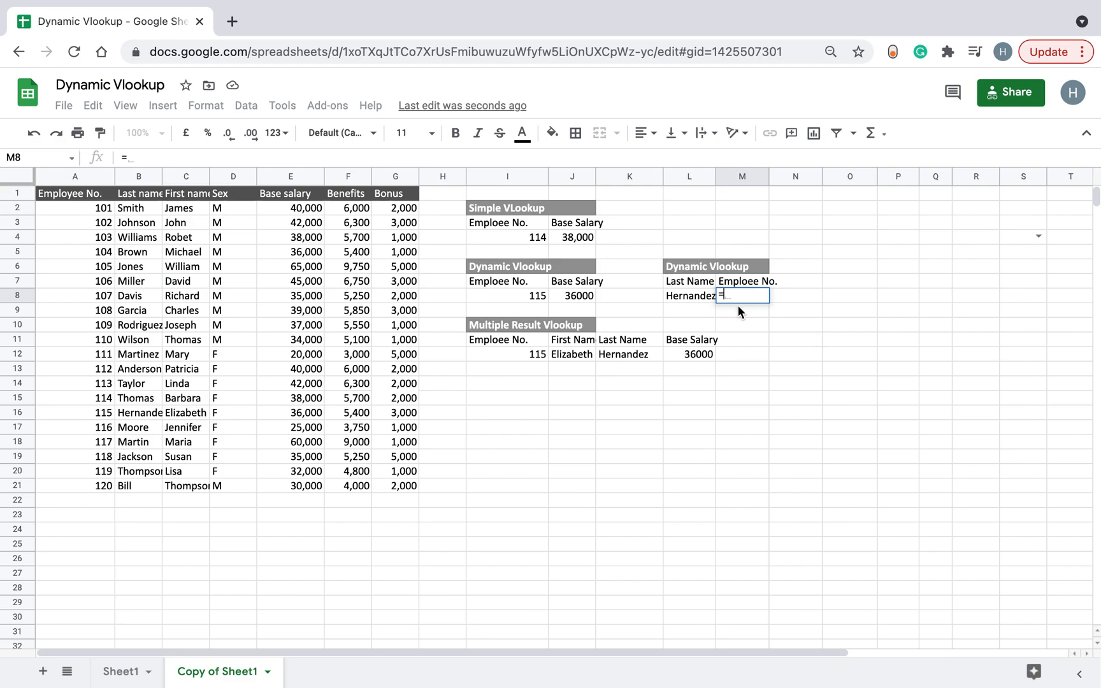
{"action": "type", "text": "VL"}
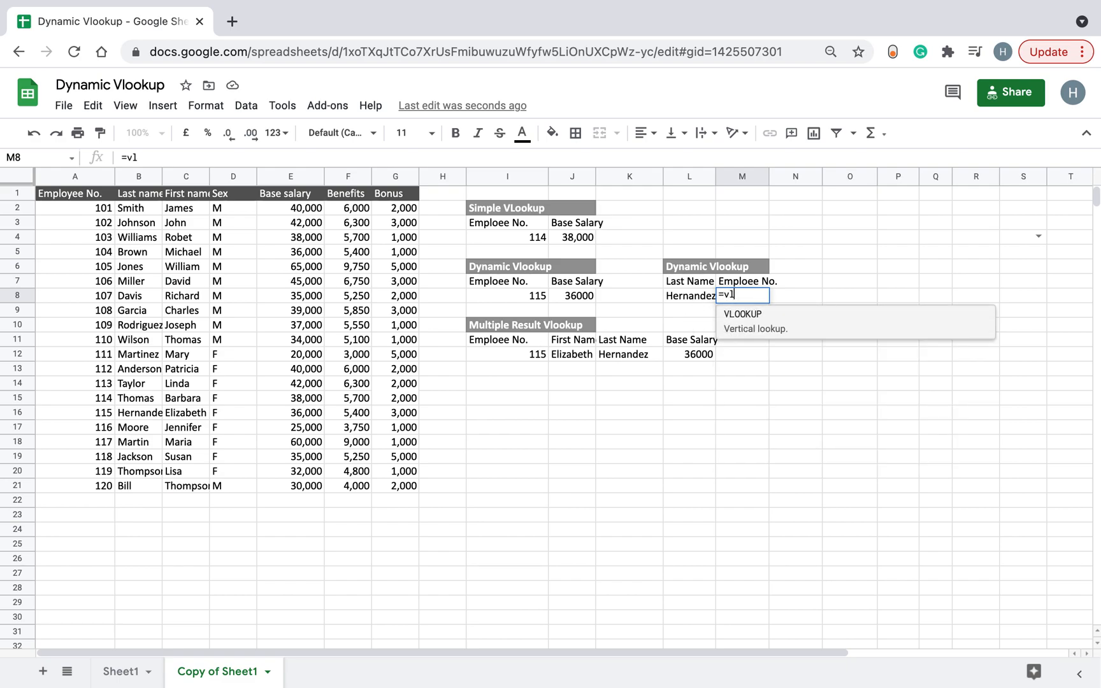
{"action": "key", "text": "Tab"}
{"action": "left_click", "coordinate": [689, 296]}
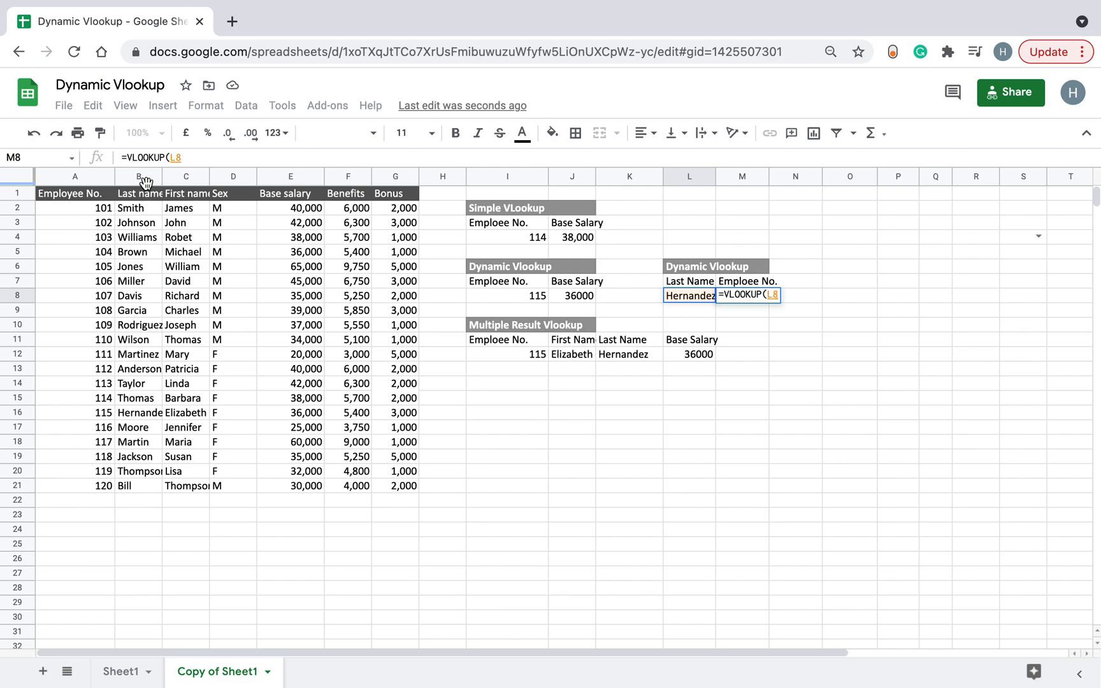
Complete the M8 formula as =VLOOKUP(L8,{B:B,A:A},2,0) to look up the employee number by last name.
{"action": "type", "text": ",{"}
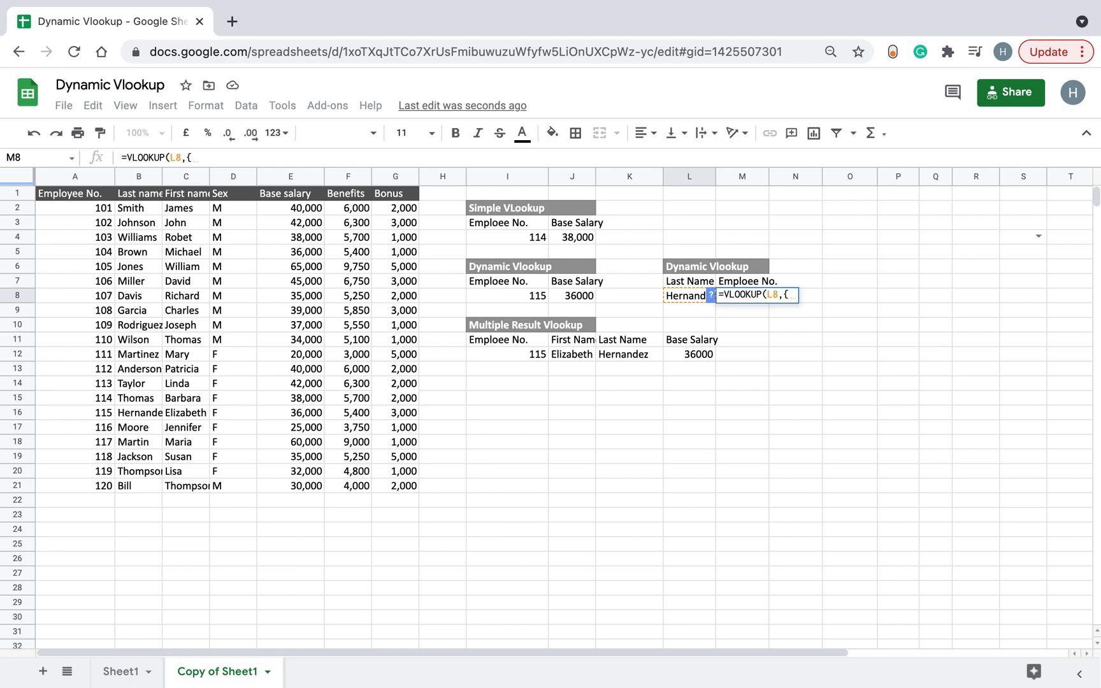
{"action": "left_click", "coordinate": [137, 176]}
{"action": "type", "text": ","}
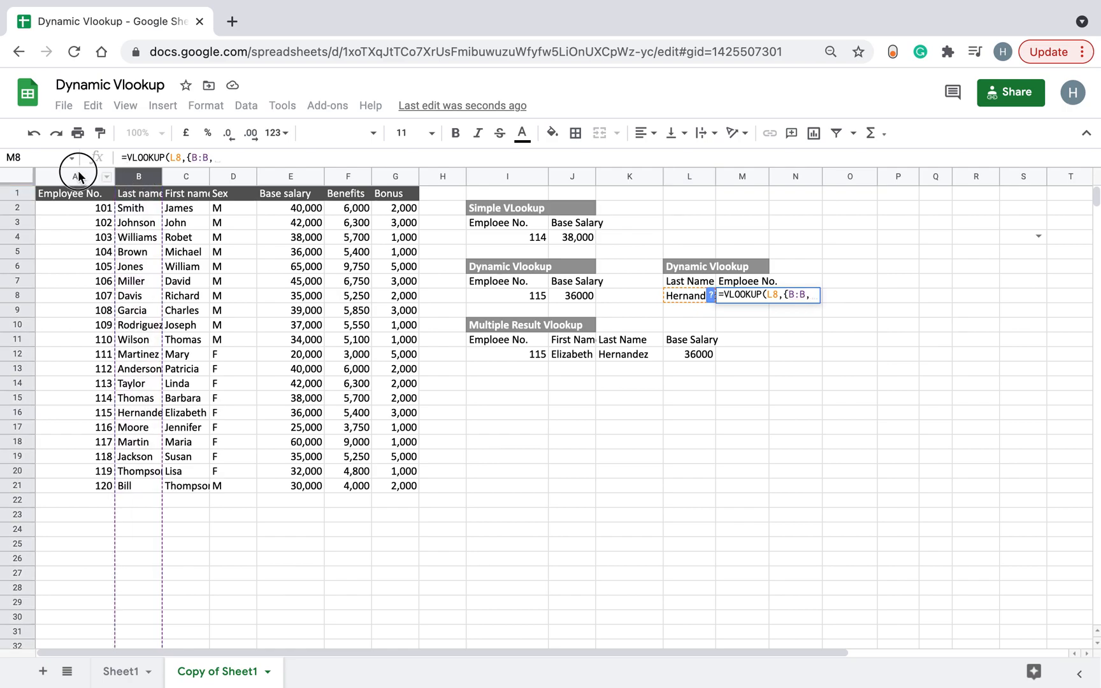
{"action": "left_click", "coordinate": [78, 176]}
{"action": "type", "text": "},2"}
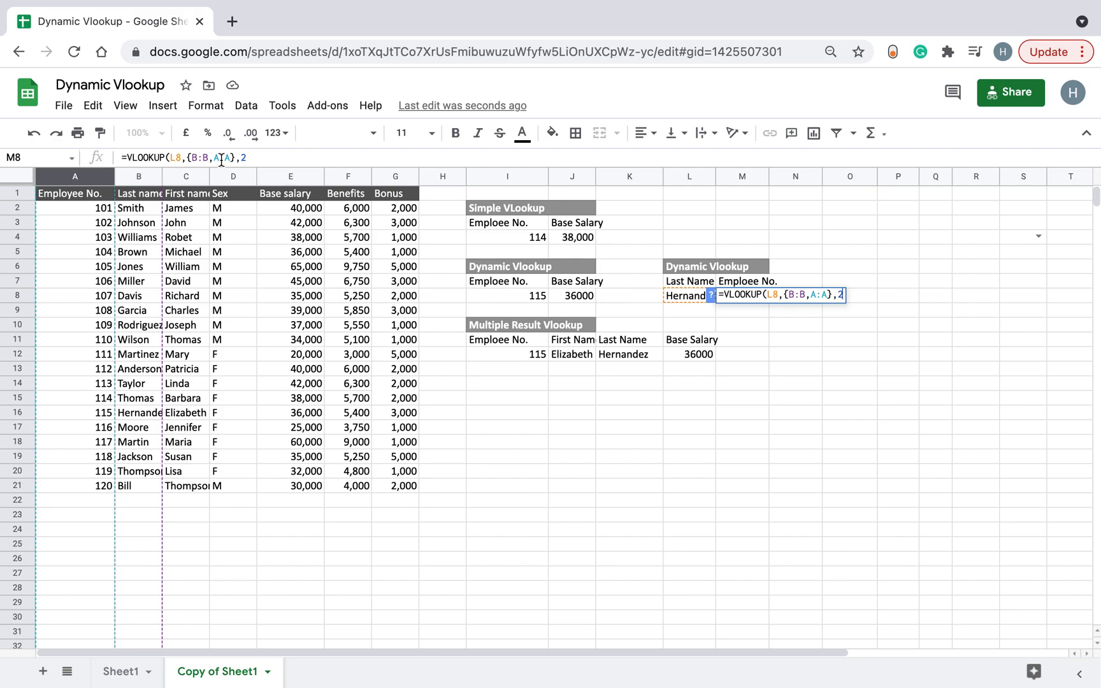
{"action": "type", "text": ",0)"}
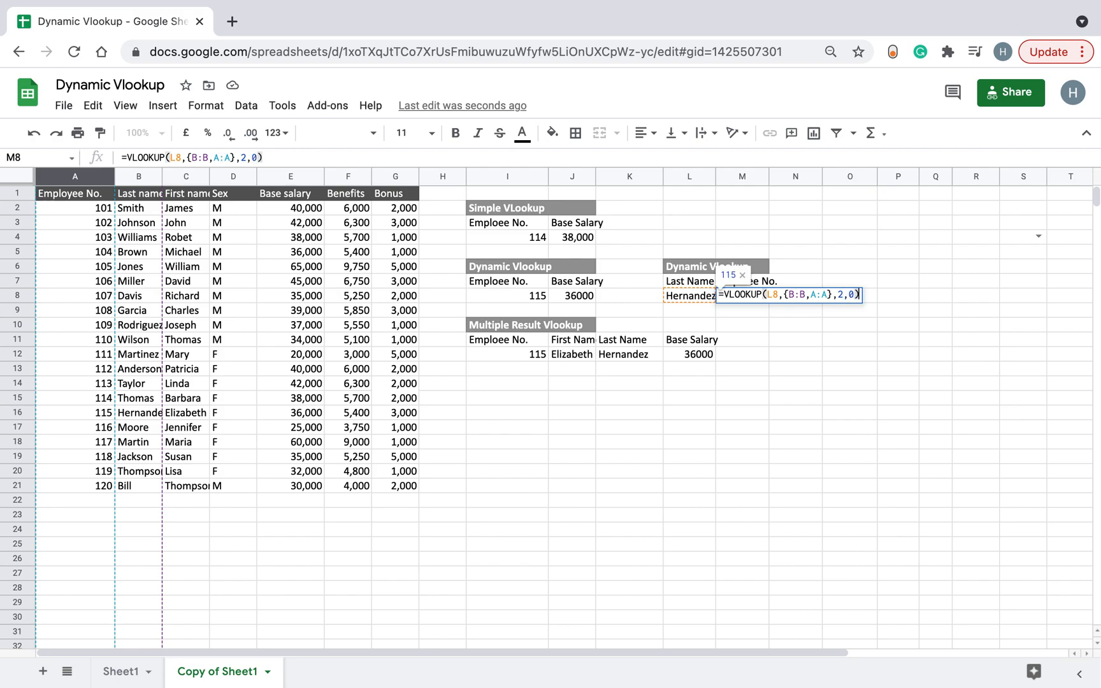
{"action": "key", "text": "Return"}
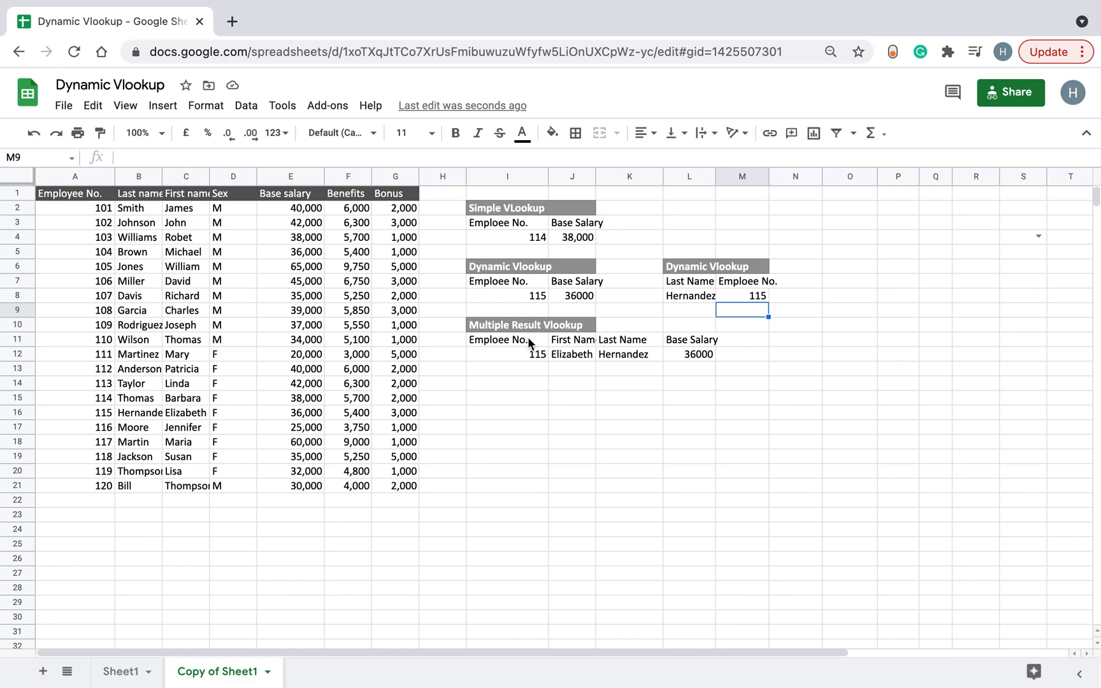
Duplicate the Multiple Result Vlookup block I10:L12 starting at I14.
{"action": "left_click", "coordinate": [529, 359]}
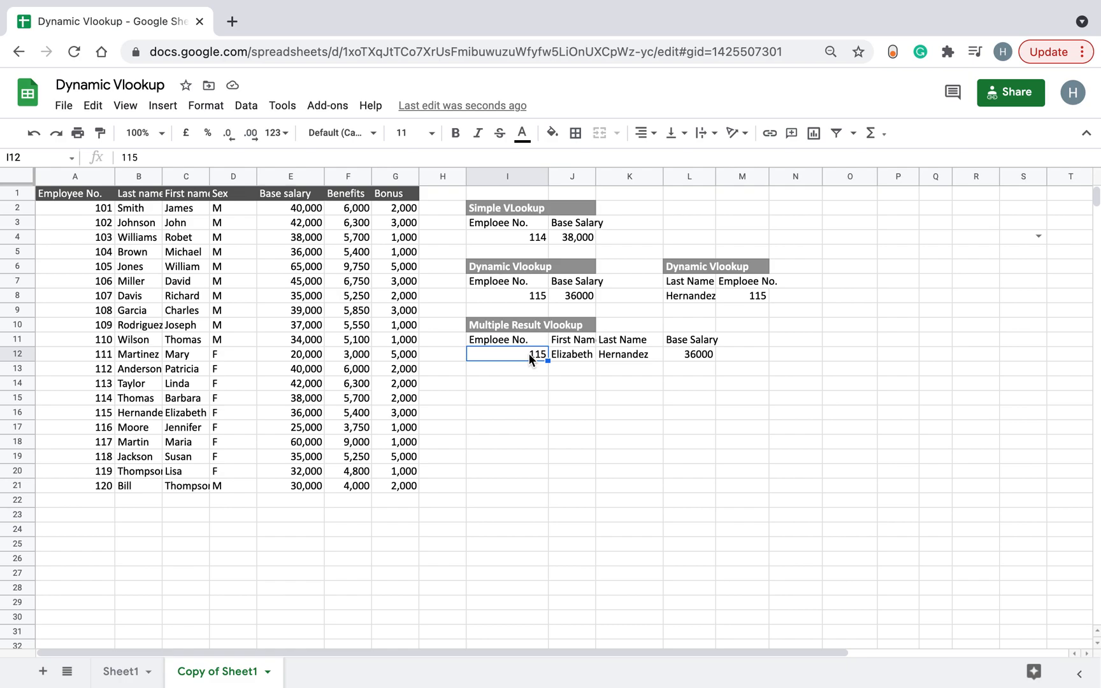
{"action": "left_click_drag", "start_coordinate": [524, 322], "coordinate": [703, 355]}
{"action": "key", "text": "ctrl+c"}
{"action": "left_click", "coordinate": [534, 381]}
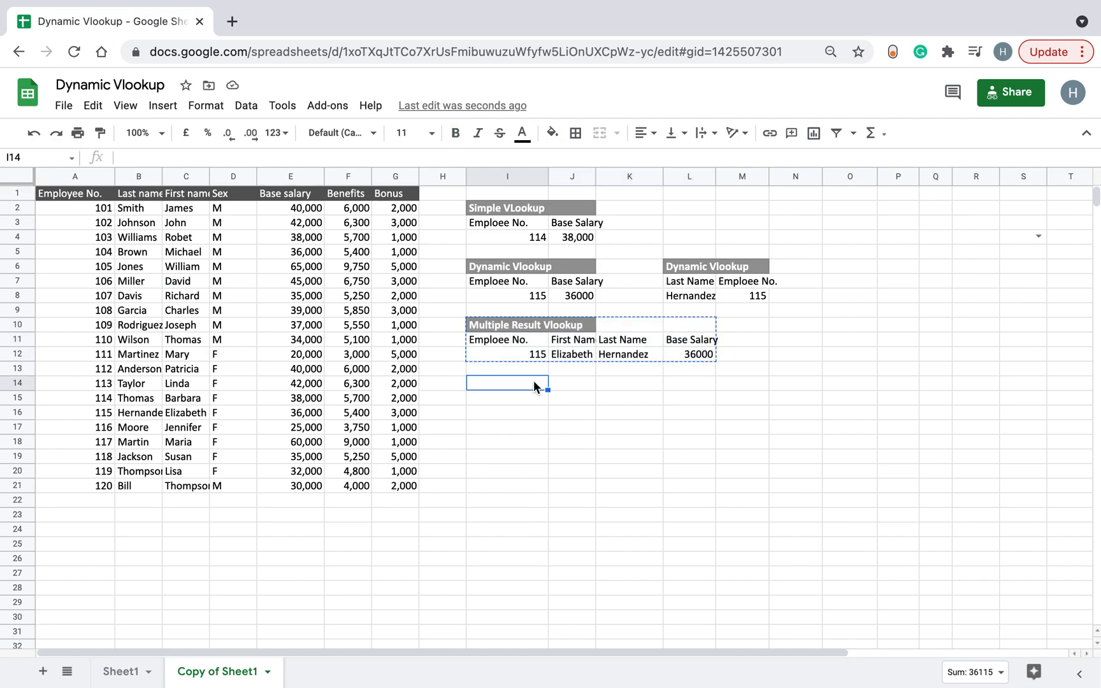
{"action": "key", "text": "ctrl+v"}
Fill I16:I21 with the consecutive employee numbers 115 to 120.
{"action": "left_click", "coordinate": [530, 415]}
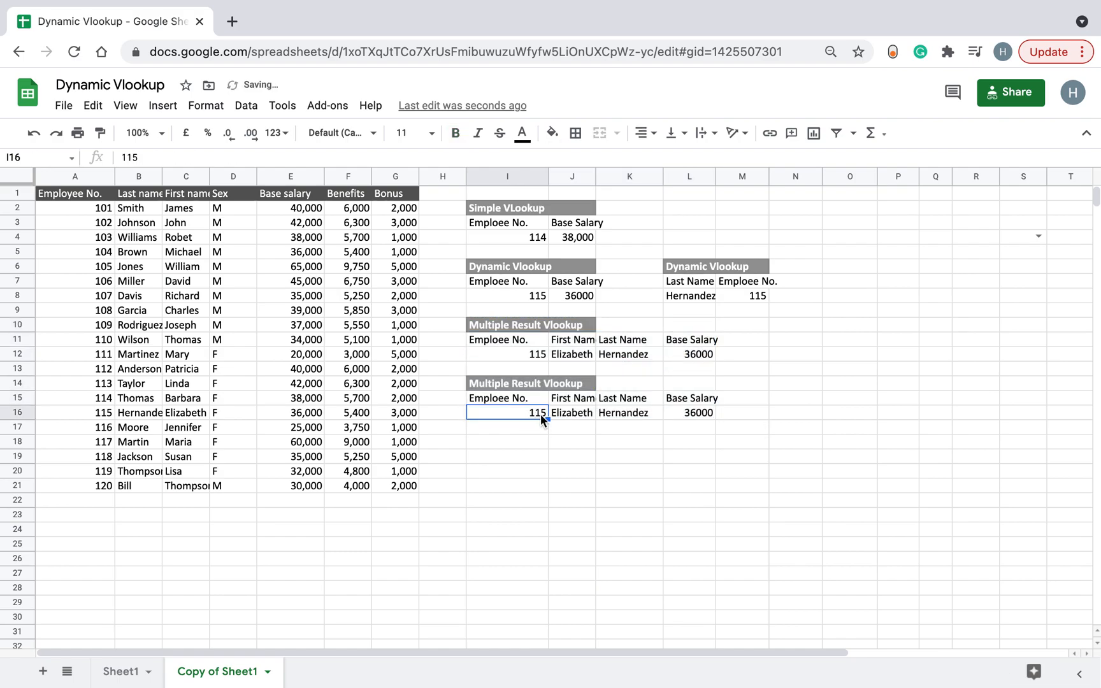
{"action": "left_click_drag", "start_coordinate": [547, 419], "coordinate": [546, 488]}
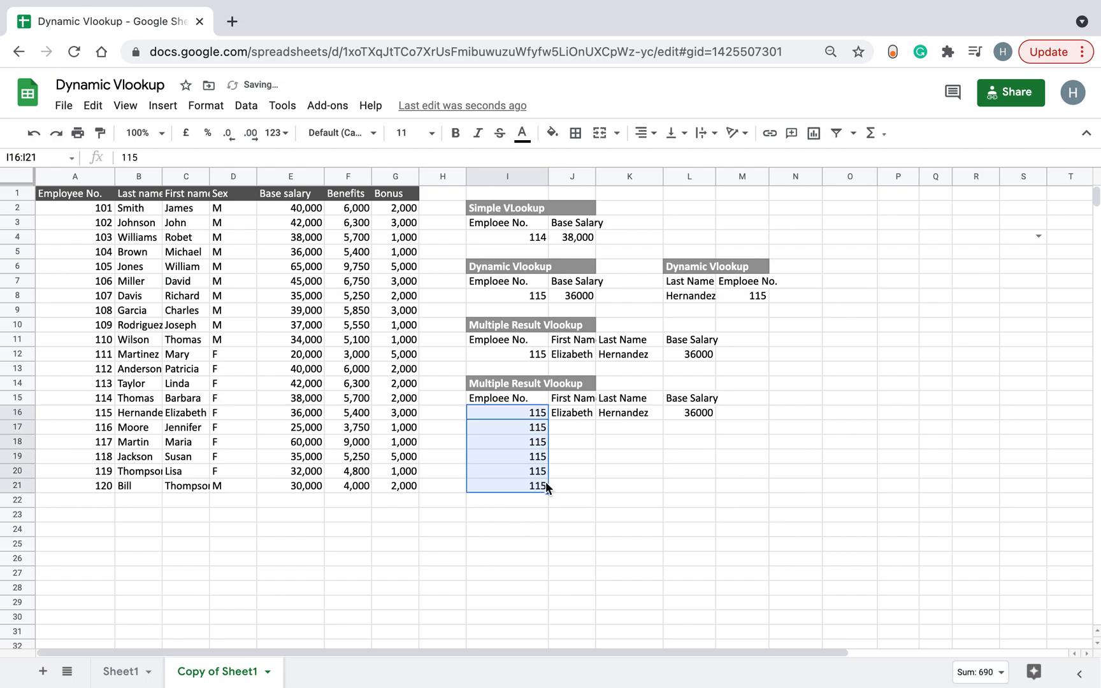
{"action": "left_click", "coordinate": [539, 427]}
{"action": "type", "text": "116"}
{"action": "key", "text": "Return"}
{"action": "left_click_drag", "start_coordinate": [531, 412], "coordinate": [545, 483]}
Extend the J16 array formula down to row 21 and inspect the formula in J17.
{"action": "left_click_drag", "start_coordinate": [575, 412], "coordinate": [709, 486]}
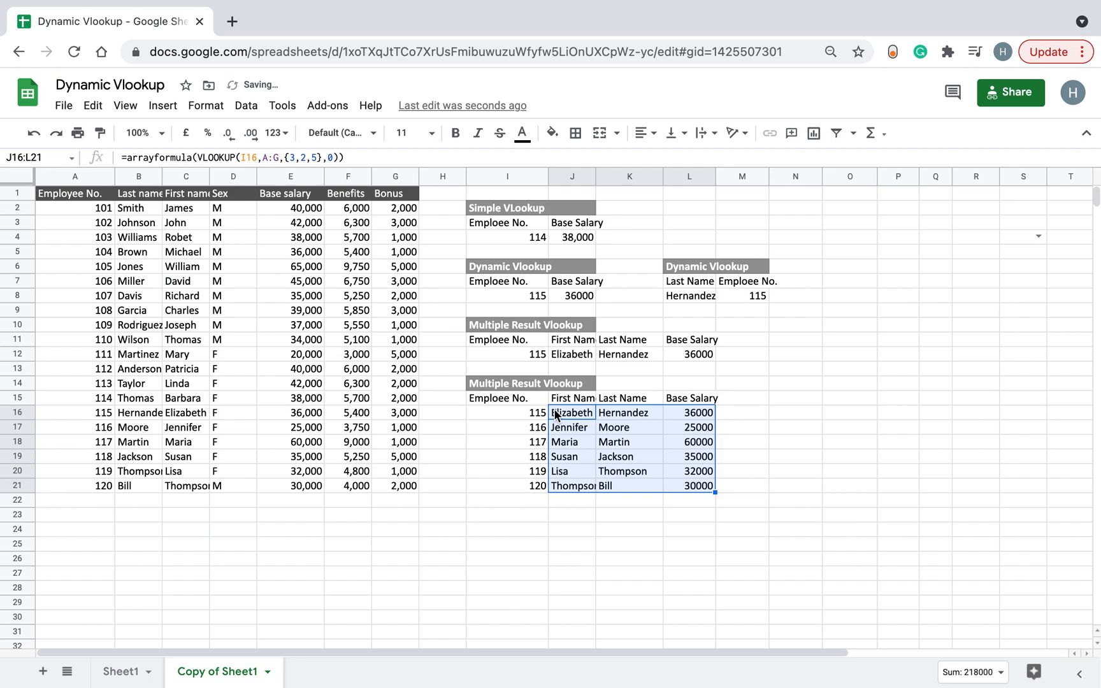
{"action": "left_click", "coordinate": [569, 432]}
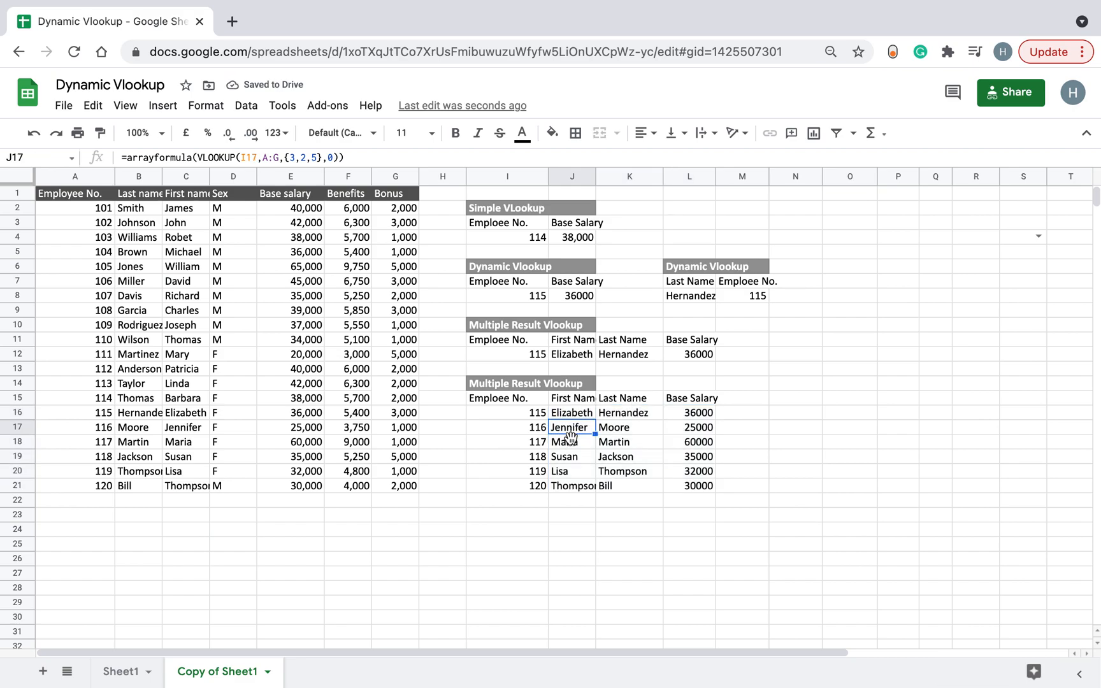
Check the copied formulas in J18:J21 and clear the copied lookup results from J17:L21.
{"action": "left_click", "coordinate": [571, 444]}
{"action": "left_click", "coordinate": [567, 458]}
{"action": "left_click", "coordinate": [577, 486]}
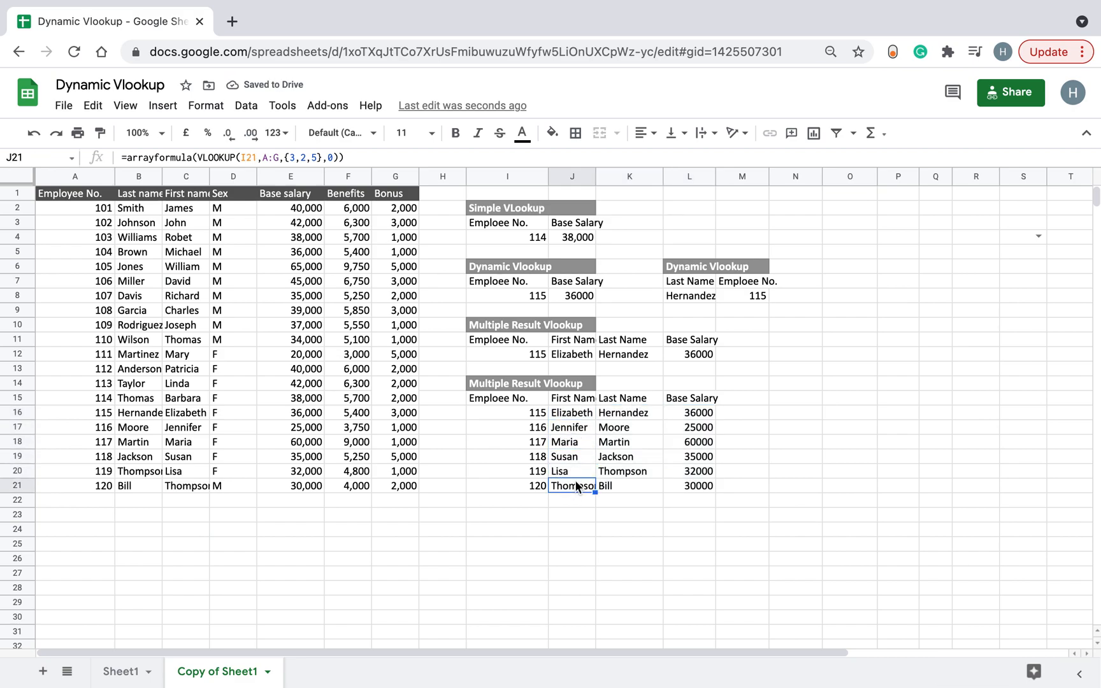
{"action": "left_click", "coordinate": [569, 427]}
{"action": "left_click", "coordinate": [690, 479], "text": "shift"}
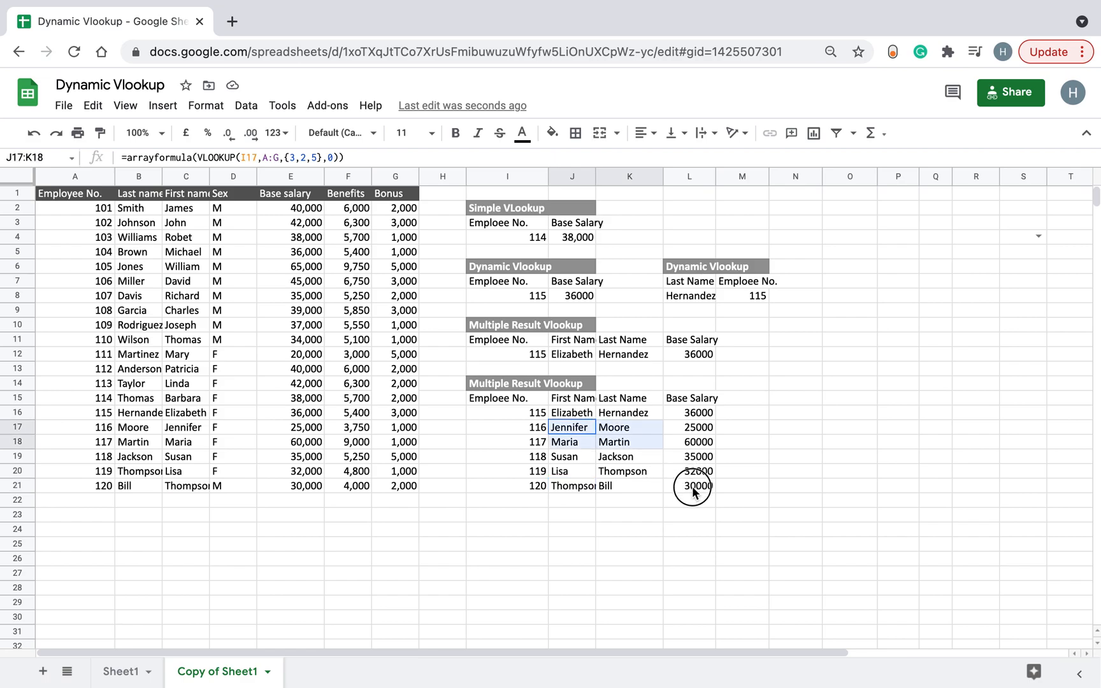
{"action": "key", "text": "Delete"}
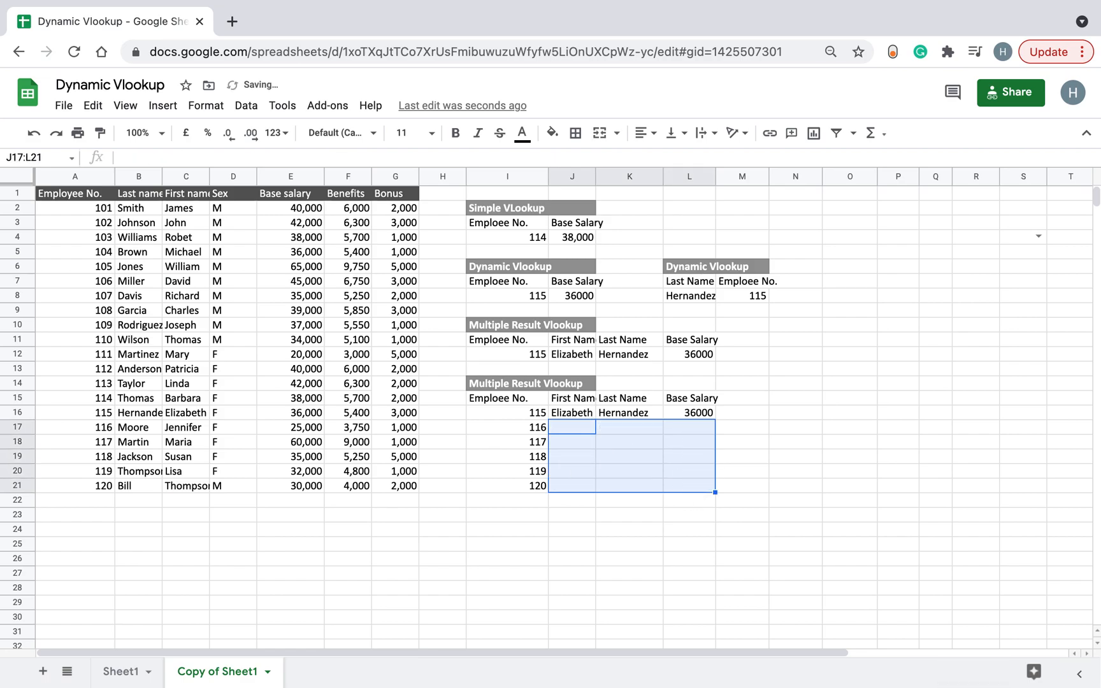
Change the lookup value in the J16 array formula to the range I16:I21 so one formula covers all listed employees.
{"action": "left_click", "coordinate": [581, 413]}
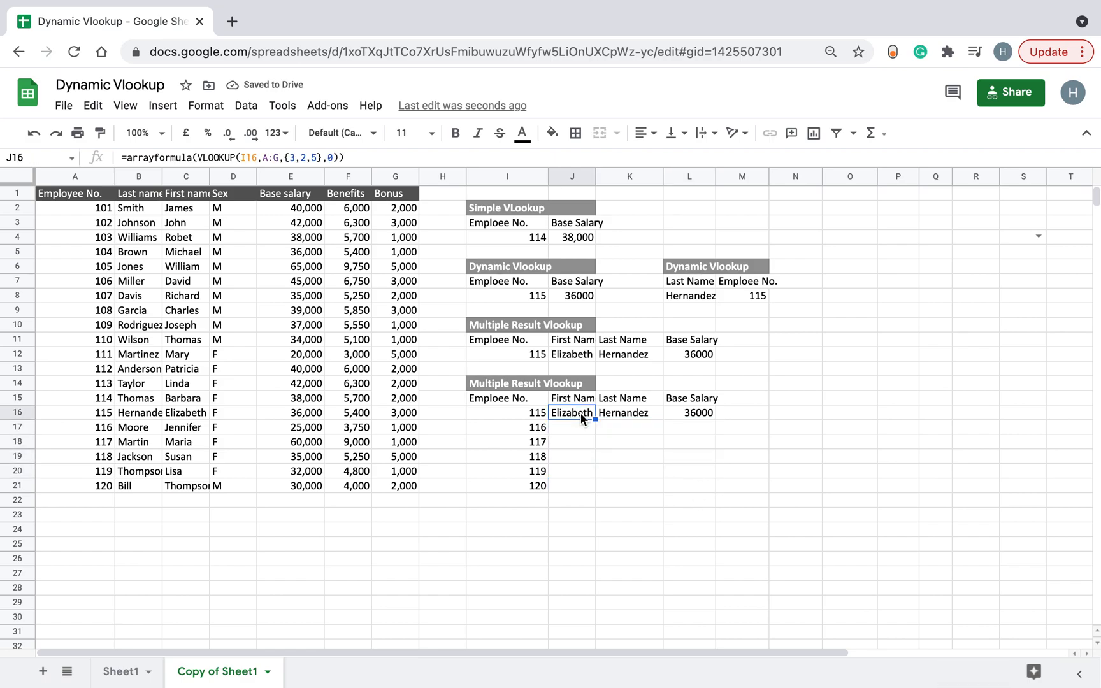
{"action": "left_click", "coordinate": [258, 157]}
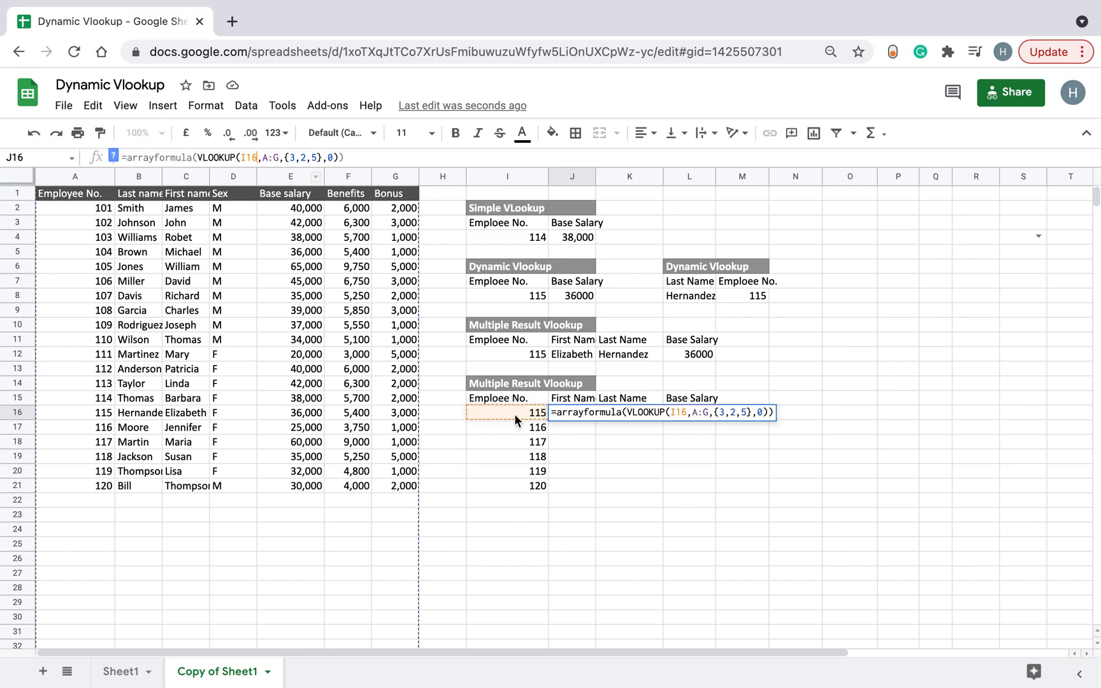
{"action": "type", "text": ":"}
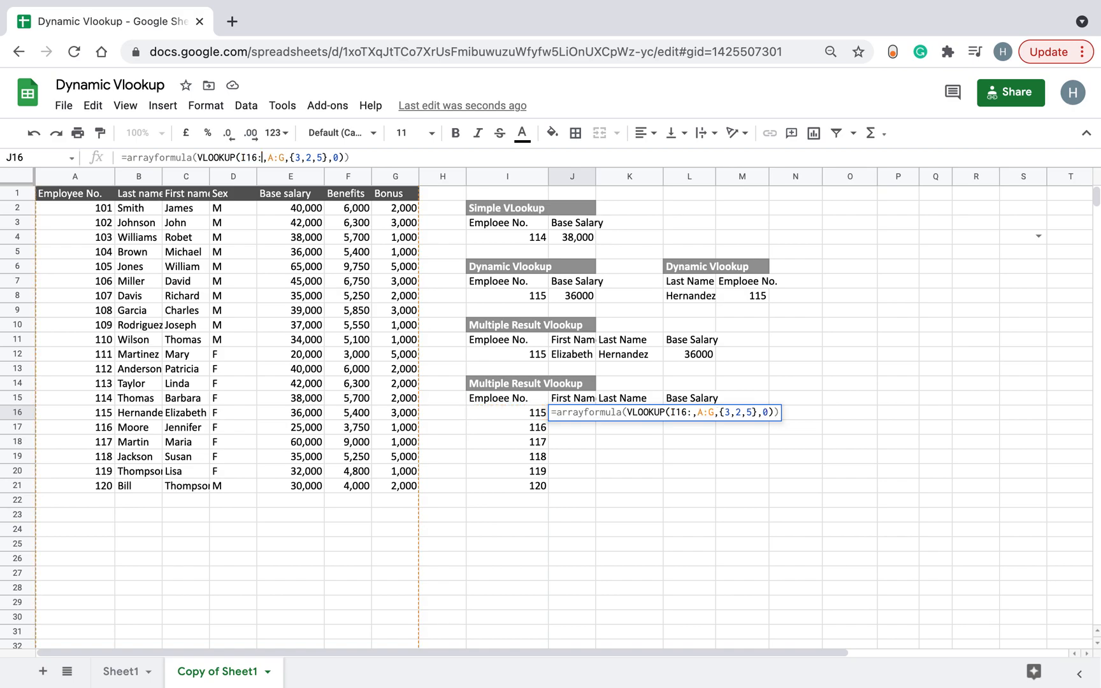
{"action": "key", "text": "BackSpace"}
{"action": "key", "text": "BackSpace"}
{"action": "key", "text": "BackSpace"}
{"action": "key", "text": "BackSpace"}
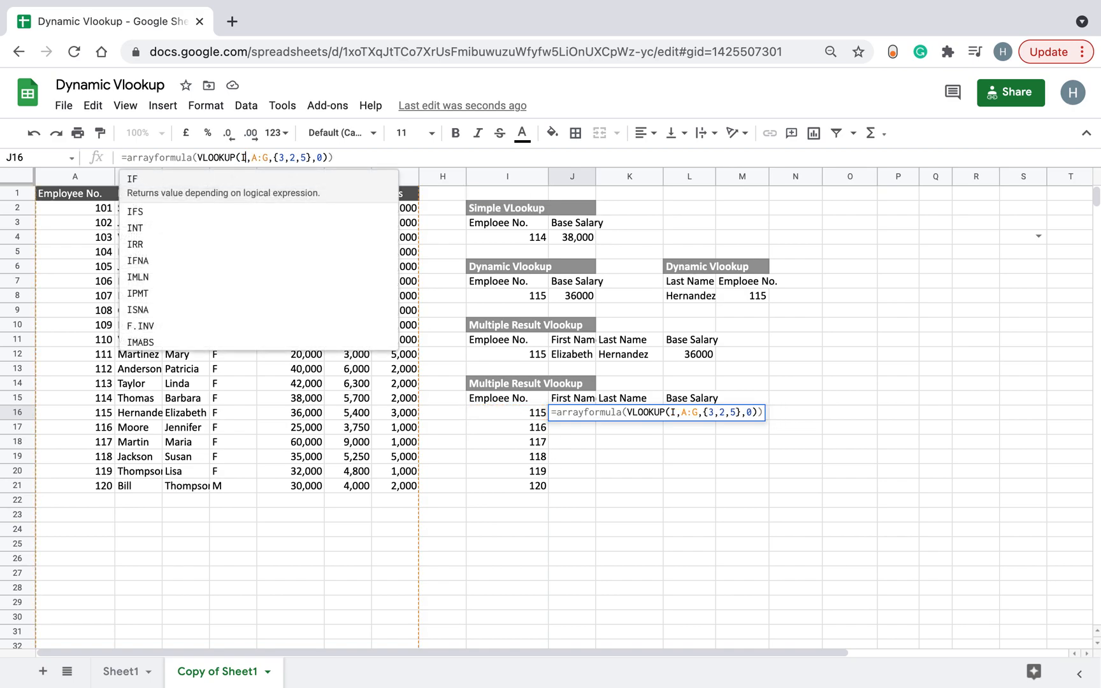
{"action": "left_click_drag", "start_coordinate": [504, 418], "coordinate": [508, 487]}
{"action": "key", "text": "Return"}
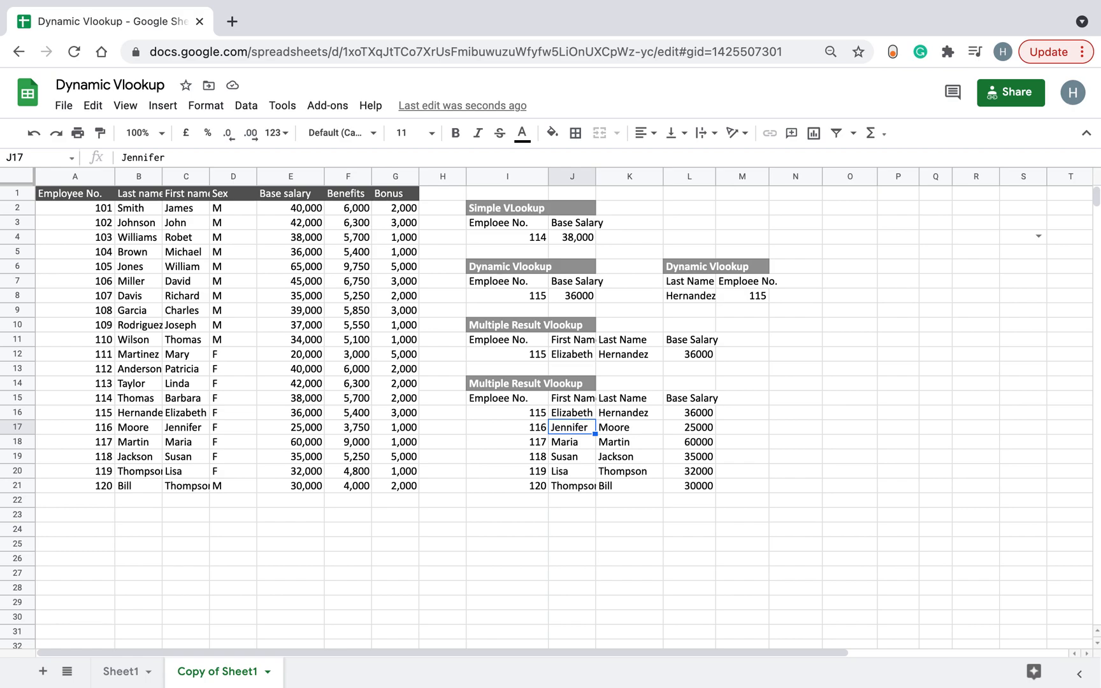
{"action": "left_click", "coordinate": [870, 210]}
{"action": "left_click_drag", "start_coordinate": [877, 214], "coordinate": [850, 503]}
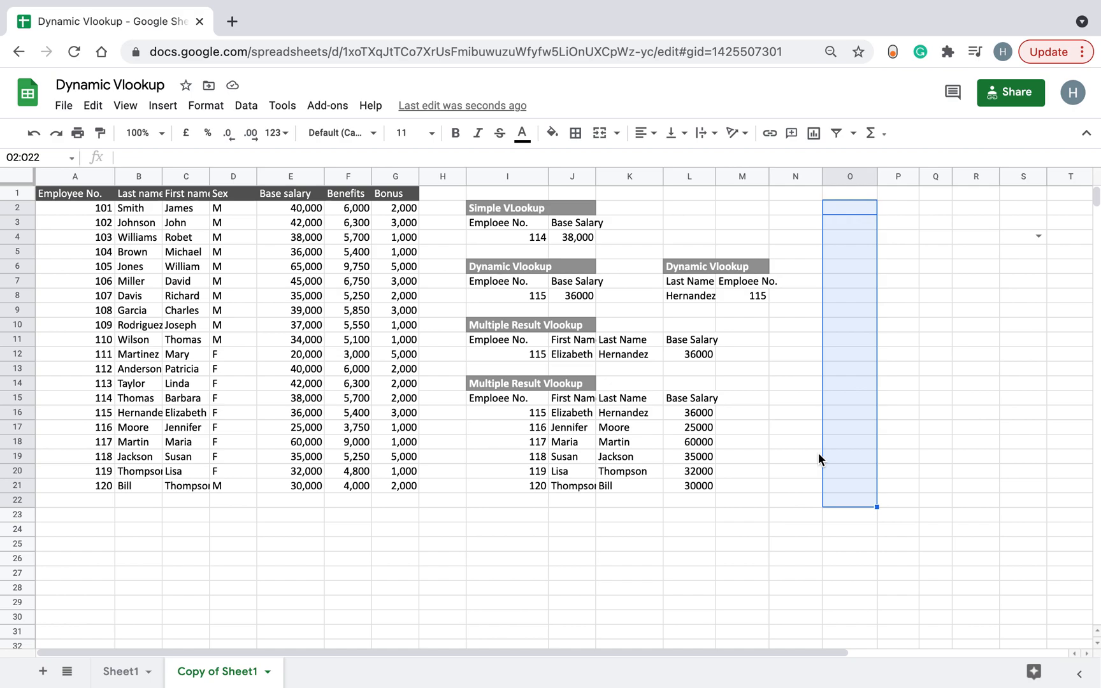
{"action": "mouse_move", "coordinate": [627, 9]}
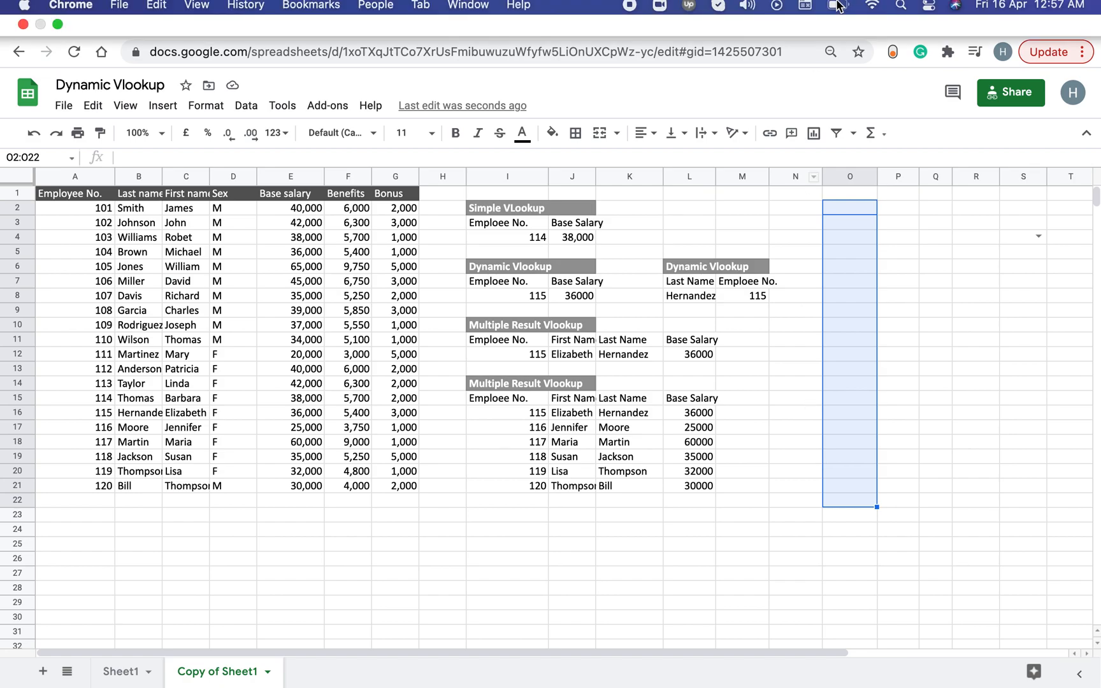